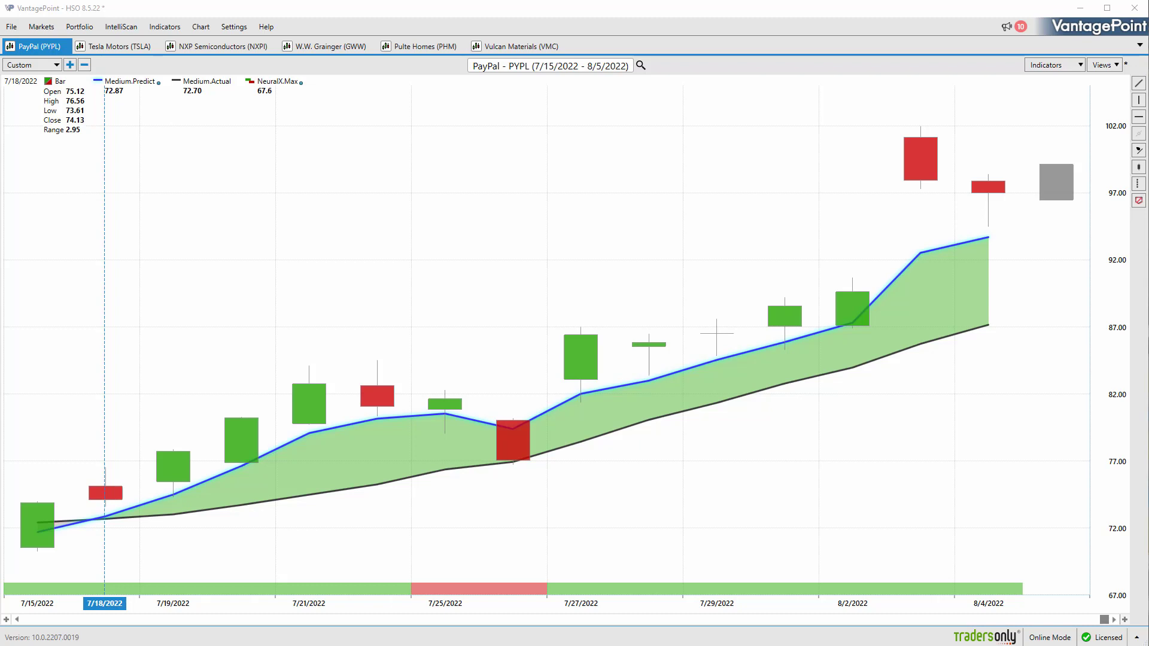
# - Draw check marks over the six stock tabs from PayPal to Vulcan Materials, underline the row, and clear the ink
pyautogui.moveTo(22, 60)
pyautogui.mouseDown()
pyautogui.moveTo(29, 67)
pyautogui.moveTo(54, 25)
pyautogui.mouseUp()
pyautogui.moveTo(108, 60)
pyautogui.mouseDown()
pyautogui.moveTo(116, 67)
pyautogui.moveTo(139, 35)
pyautogui.mouseUp()
pyautogui.moveTo(205, 58); pyautogui.dragTo(232, 42)
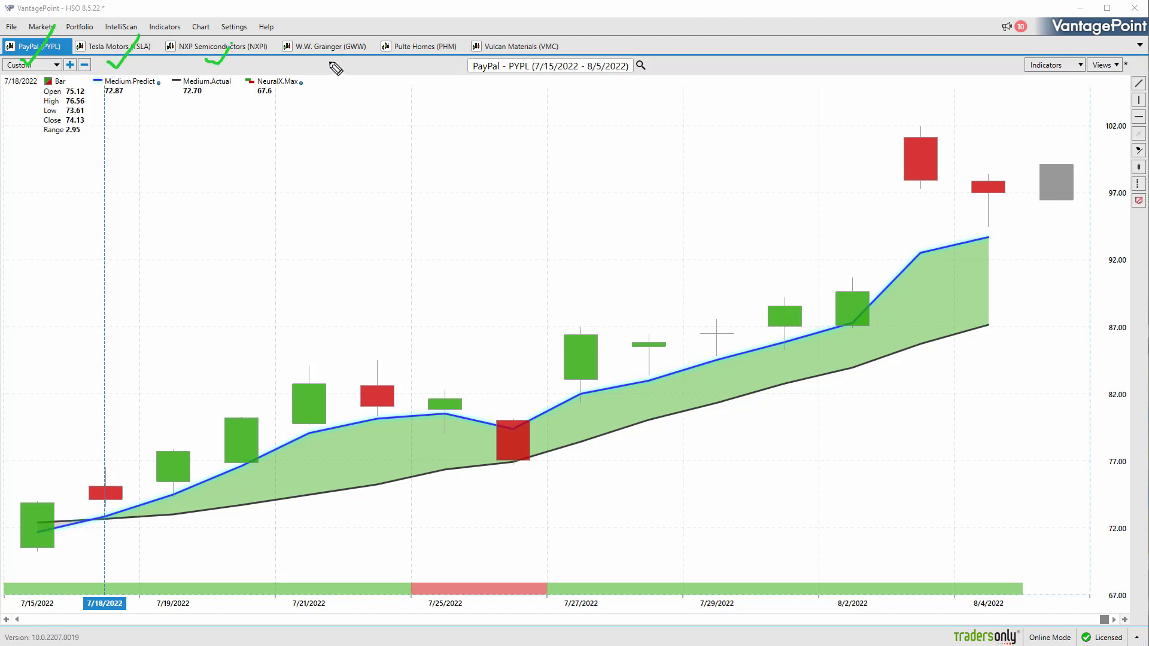
pyautogui.moveTo(329, 59)
pyautogui.mouseDown()
pyautogui.moveTo(365, 32)
pyautogui.moveTo(446, 25)
pyautogui.mouseUp()
pyautogui.moveTo(493, 58); pyautogui.dragTo(535, 27)
pyautogui.moveTo(54, 100); pyautogui.dragTo(523, 82)
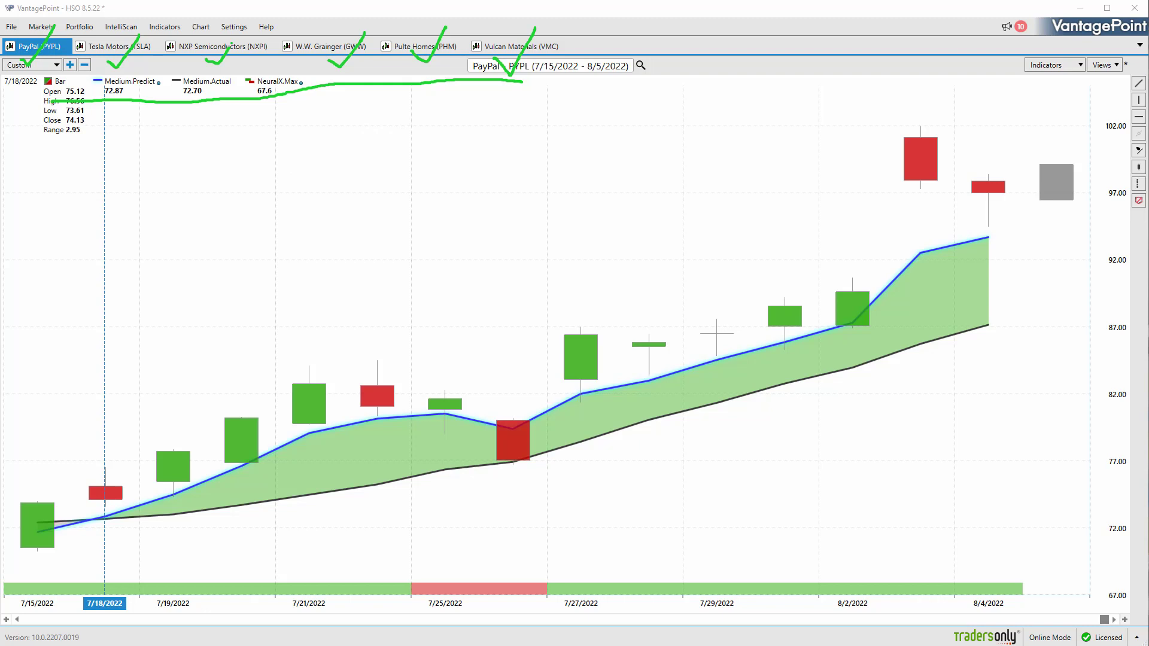
pyautogui.press('Escape')
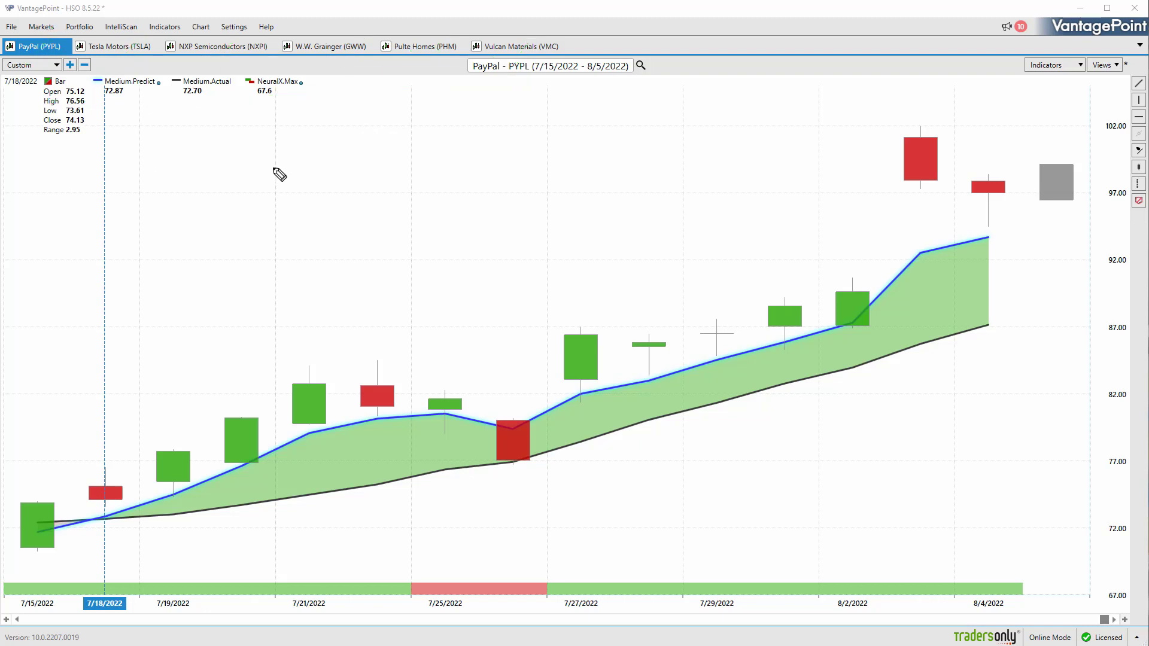
# - Mark the PayPal chart title with a check and underline, highlight the 7/18 and 7/19/2022 candles, and clear the ink
pyautogui.moveTo(445, 66)
pyautogui.mouseDown()
pyautogui.moveTo(474, 42)
pyautogui.moveTo(549, 75)
pyautogui.mouseUp()
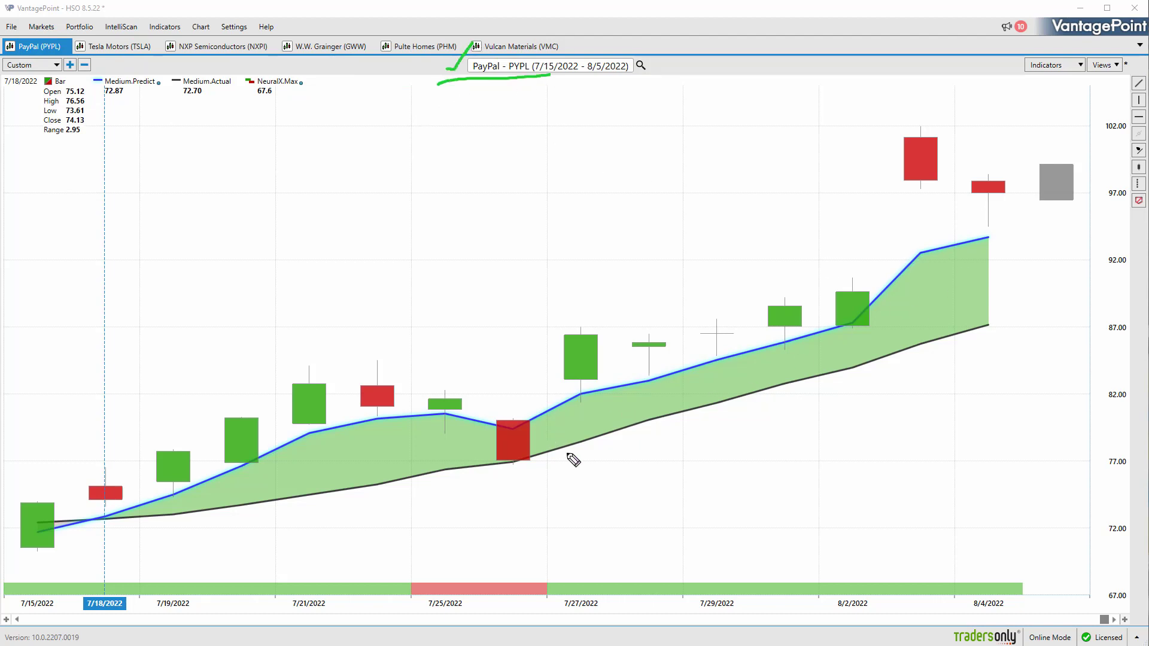
pyautogui.moveTo(152, 431); pyautogui.dragTo(189, 425)
pyautogui.moveTo(156, 498); pyautogui.dragTo(198, 499)
pyautogui.moveTo(94, 531); pyautogui.dragTo(154, 529)
pyautogui.moveTo(80, 506); pyautogui.dragTo(139, 482)
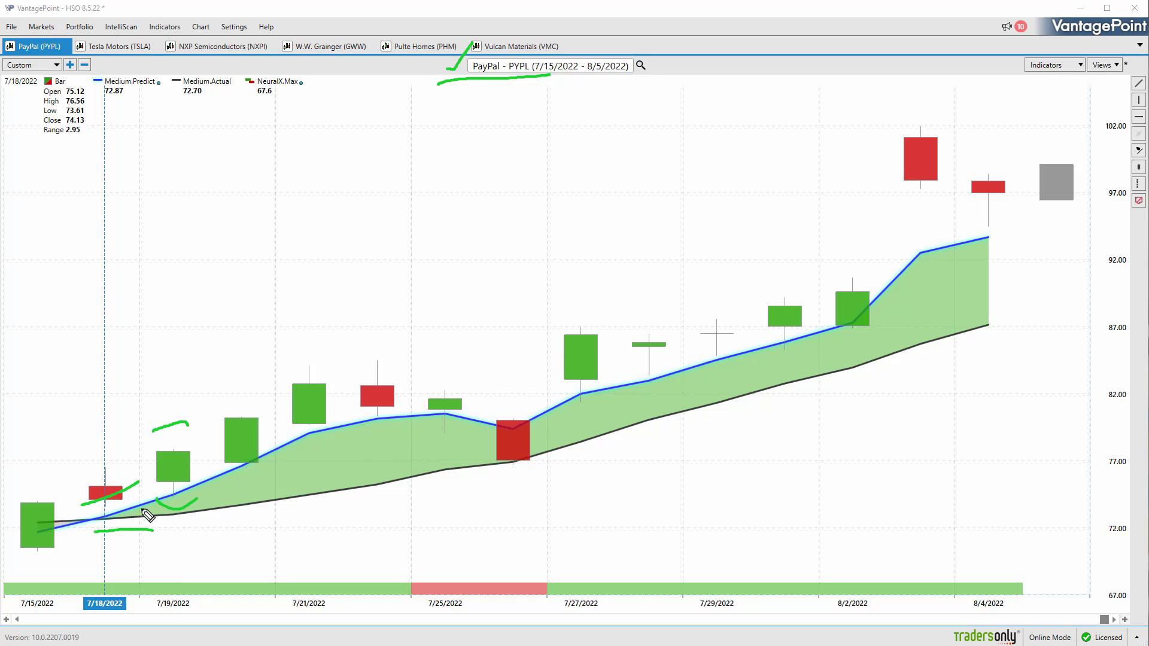
pyautogui.press('Escape')
# - Annotate the Medium.Actual average with an underlined "SMA", "10+" over "10", and an arrow along the black line, and erase the notes
pyautogui.moveTo(199, 102)
pyautogui.mouseDown()
pyautogui.moveTo(220, 142)
pyautogui.moveTo(287, 139)
pyautogui.moveTo(303, 178)
pyautogui.mouseUp()
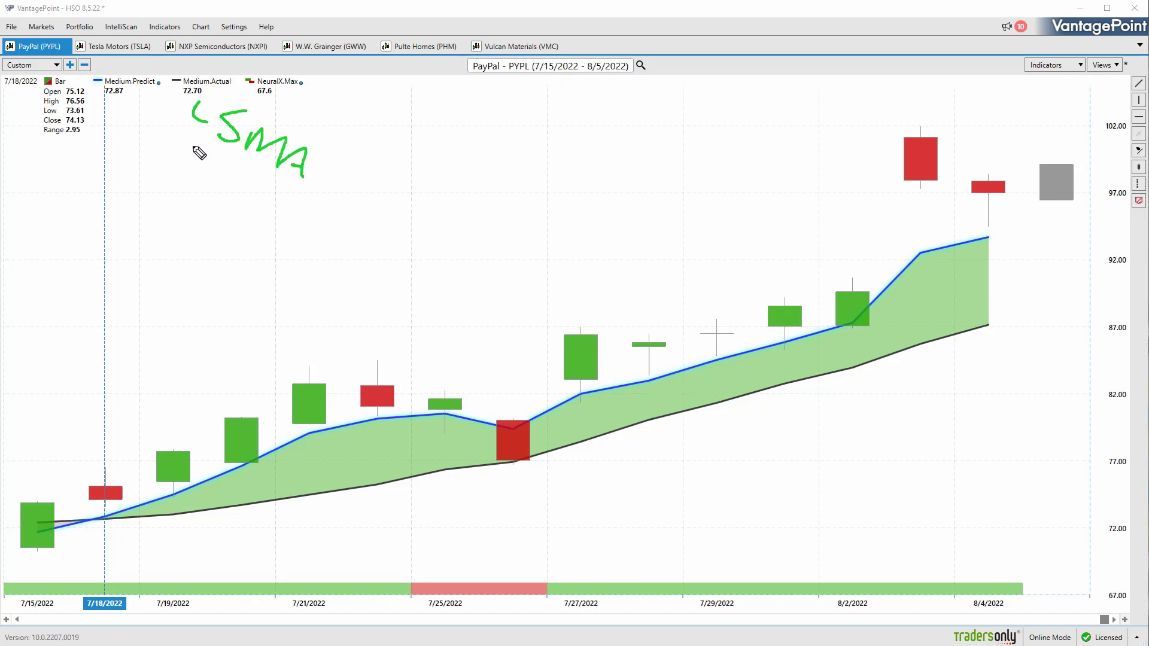
pyautogui.moveTo(191, 144); pyautogui.dragTo(334, 210)
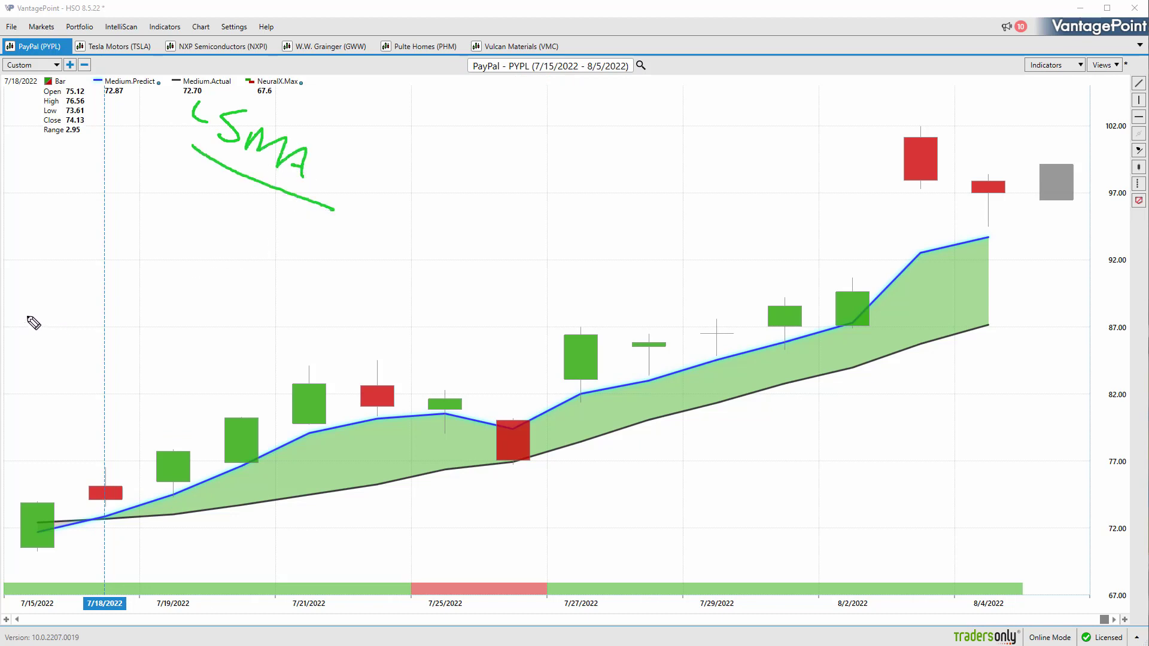
pyautogui.moveTo(15, 307)
pyautogui.mouseDown()
pyautogui.moveTo(110, 300)
pyautogui.moveTo(29, 311)
pyautogui.moveTo(51, 325)
pyautogui.mouseUp()
pyautogui.moveTo(153, 277)
pyautogui.mouseDown()
pyautogui.moveTo(148, 320)
pyautogui.moveTo(172, 296)
pyautogui.moveTo(208, 312)
pyautogui.mouseUp()
pyautogui.moveTo(207, 298)
pyautogui.mouseDown()
pyautogui.moveTo(196, 298)
pyautogui.moveTo(241, 292)
pyautogui.mouseUp()
pyautogui.moveTo(105, 353); pyautogui.dragTo(280, 311)
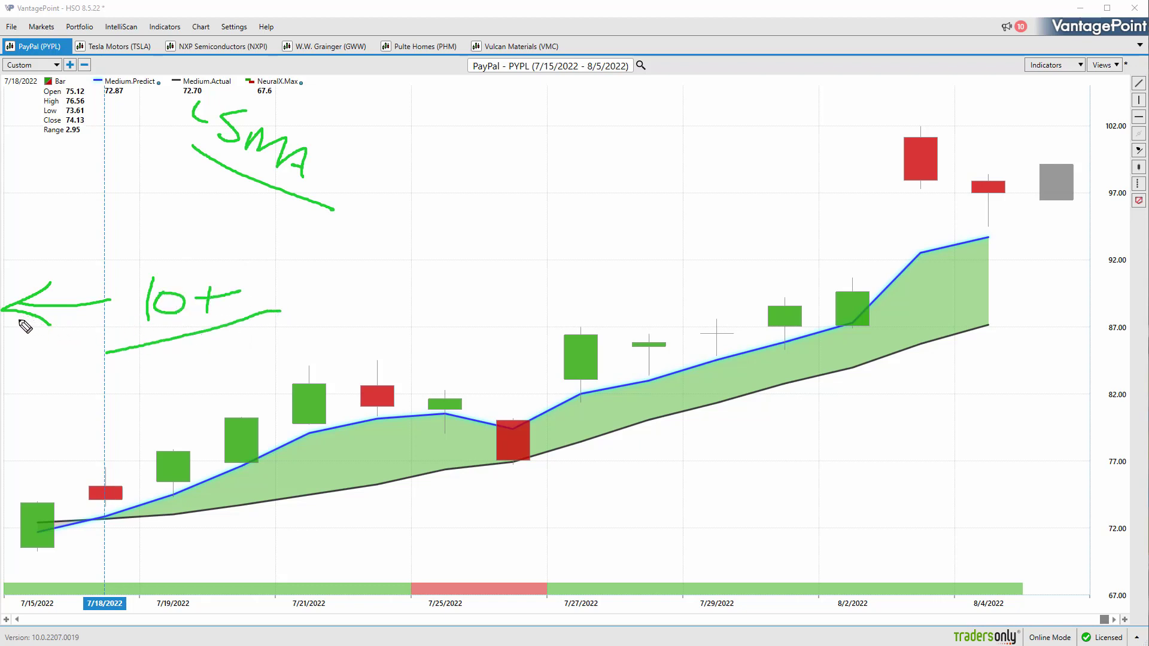
pyautogui.moveTo(185, 349)
pyautogui.mouseDown()
pyautogui.moveTo(179, 376)
pyautogui.moveTo(221, 362)
pyautogui.moveTo(201, 352)
pyautogui.mouseUp()
pyautogui.moveTo(121, 520)
pyautogui.mouseDown()
pyautogui.moveTo(409, 476)
pyautogui.moveTo(384, 471)
pyautogui.moveTo(396, 495)
pyautogui.mouseUp()
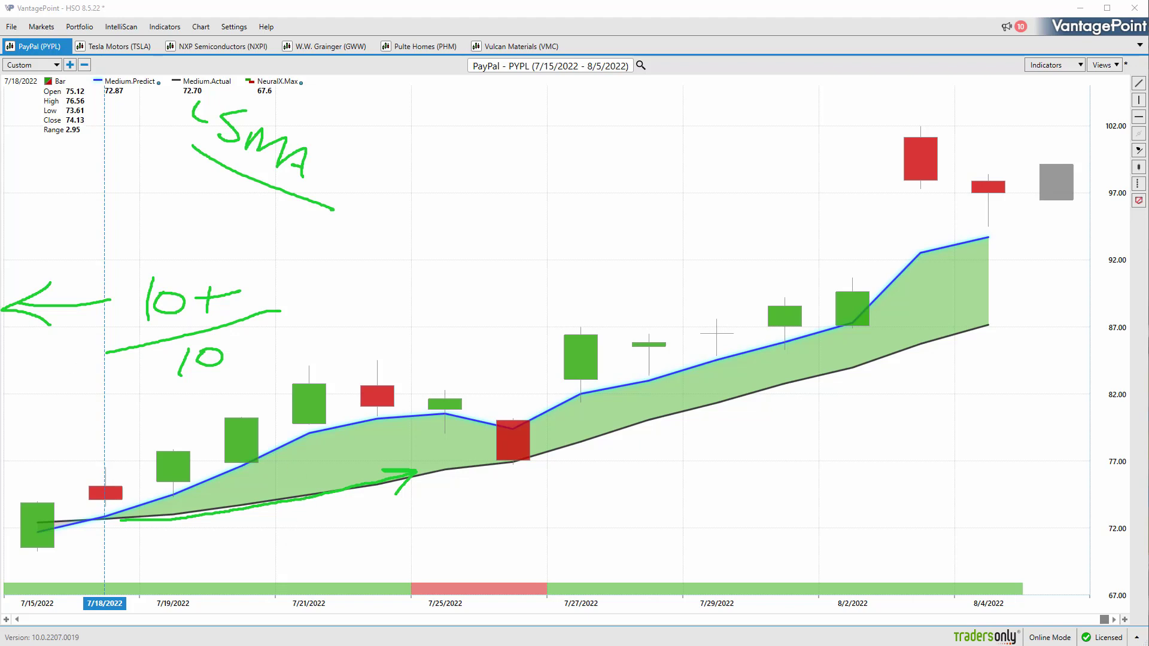
pyautogui.press('e')
# - Label Medium.Actual "SMA" and Medium.Predict "PMA" by hand, and circle the 7/18/2022 line crossover
pyautogui.moveTo(193, 111)
pyautogui.mouseDown()
pyautogui.moveTo(213, 146)
pyautogui.moveTo(257, 154)
pyautogui.moveTo(300, 185)
pyautogui.moveTo(307, 174)
pyautogui.mouseUp()
pyautogui.moveTo(88, 107); pyautogui.dragTo(185, 86)
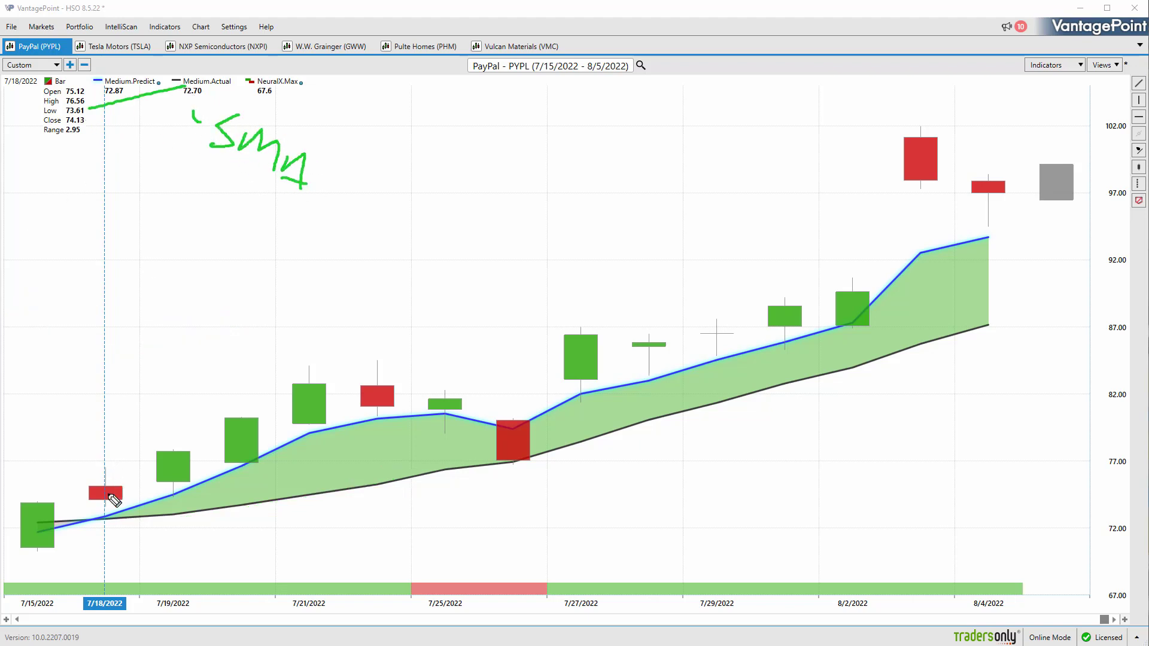
pyautogui.moveTo(89, 497)
pyautogui.mouseDown()
pyautogui.moveTo(139, 528)
pyautogui.moveTo(90, 495)
pyautogui.mouseUp()
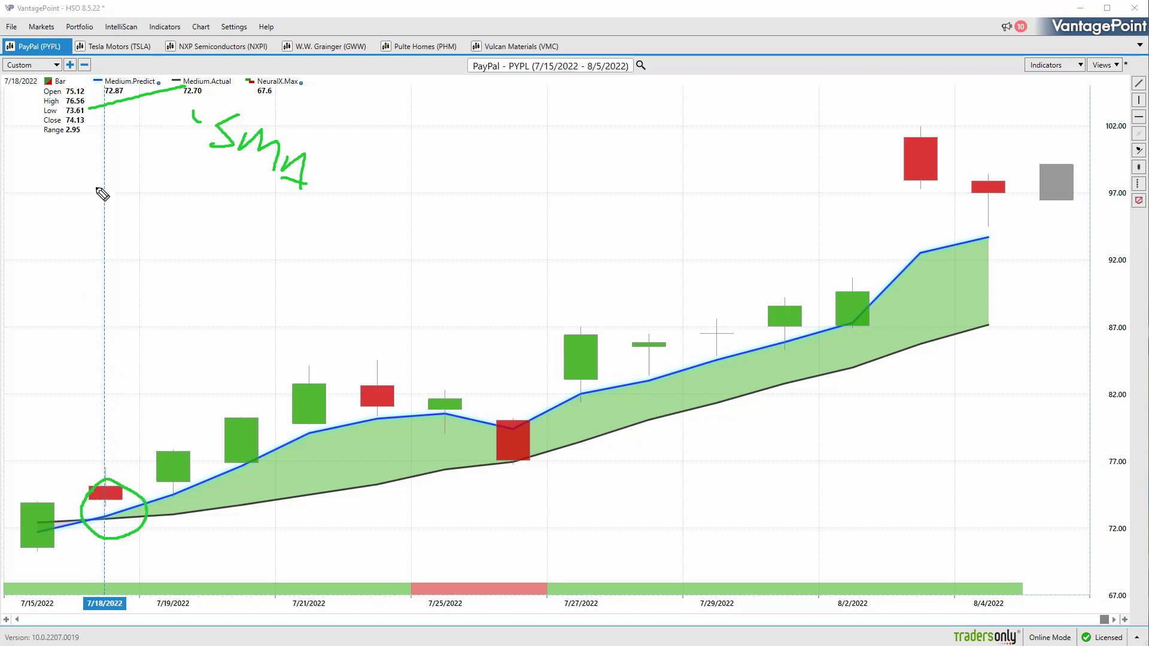
pyautogui.moveTo(116, 123); pyautogui.dragTo(130, 151)
pyautogui.moveTo(126, 192)
pyautogui.mouseDown()
pyautogui.moveTo(144, 153)
pyautogui.moveTo(128, 174)
pyautogui.mouseUp()
pyautogui.moveTo(157, 199); pyautogui.dragTo(233, 239)
pyautogui.moveTo(209, 223); pyautogui.dragTo(237, 221)
pyautogui.moveTo(112, 206); pyautogui.dragTo(247, 273)
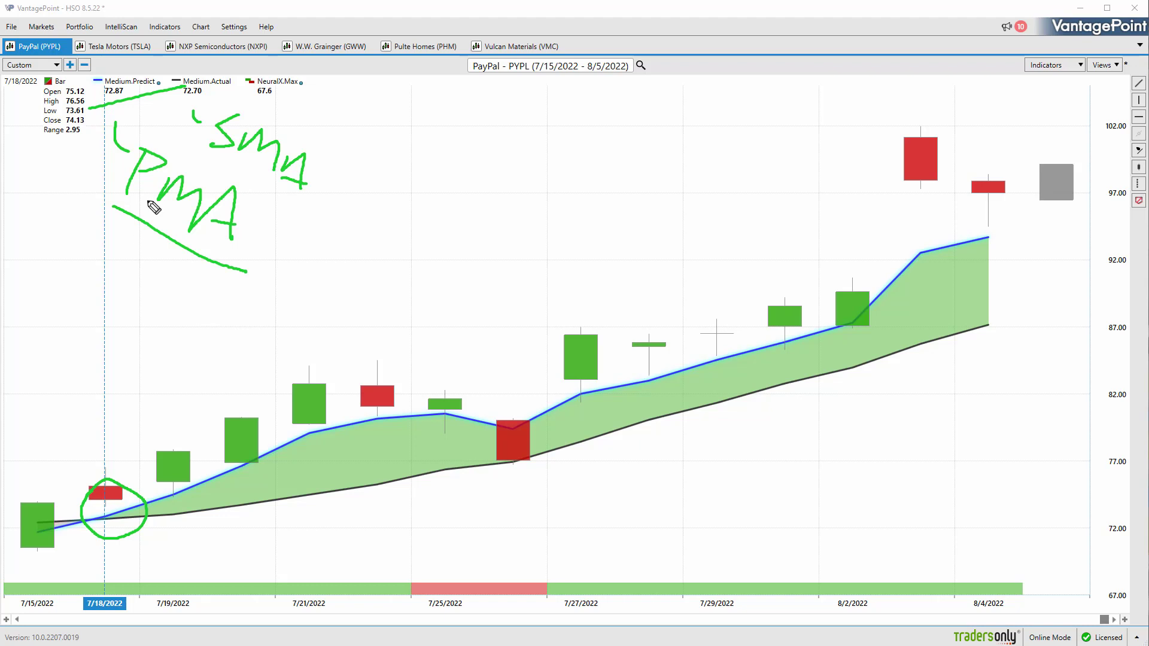
# - Mark the PayPal title with an asterisk and arrow, write "X Y Z" beneath it, and draw a dollar sign above the latest candles
pyautogui.moveTo(451, 103); pyautogui.dragTo(552, 105)
pyautogui.moveTo(451, 58); pyautogui.dragTo(458, 72)
pyautogui.moveTo(460, 58); pyautogui.dragTo(448, 79)
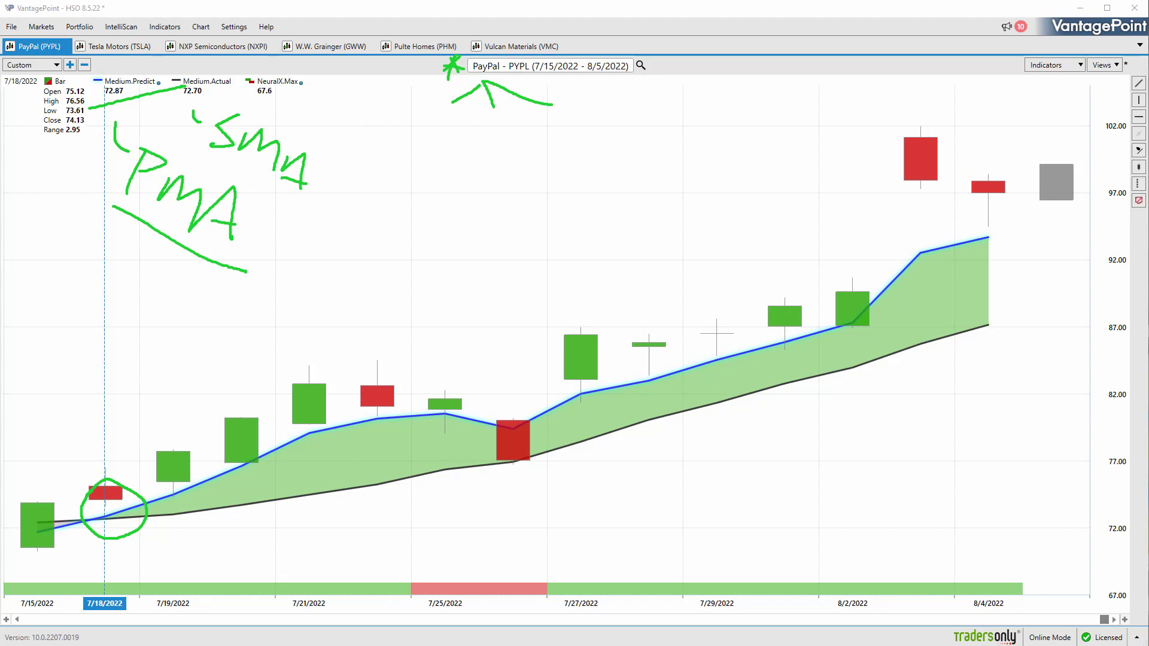
pyautogui.moveTo(419, 119)
pyautogui.mouseDown()
pyautogui.moveTo(437, 142)
pyautogui.moveTo(417, 145)
pyautogui.mouseUp()
pyautogui.moveTo(479, 126)
pyautogui.mouseDown()
pyautogui.moveTo(502, 150)
pyautogui.moveTo(492, 161)
pyautogui.moveTo(589, 155)
pyautogui.mouseUp()
pyautogui.moveTo(1080, 90)
pyautogui.mouseDown()
pyautogui.moveTo(1019, 136)
pyautogui.moveTo(1048, 67)
pyautogui.moveTo(1054, 146)
pyautogui.mouseUp()
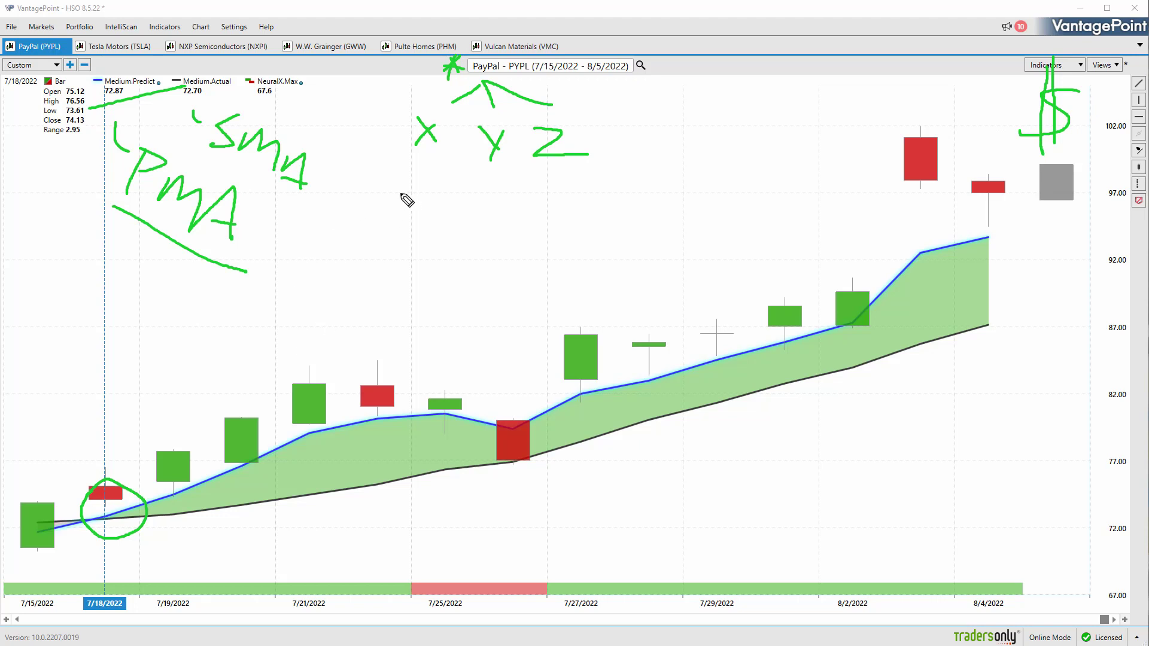
# - Write "ES", "ETF", "$" and "%" below the X Y Z notes, and clear all annotations
pyautogui.moveTo(424, 183)
pyautogui.mouseDown()
pyautogui.moveTo(400, 219)
pyautogui.moveTo(426, 219)
pyautogui.mouseUp()
pyautogui.moveTo(446, 197); pyautogui.dragTo(449, 224)
pyautogui.moveTo(503, 200)
pyautogui.mouseDown()
pyautogui.moveTo(499, 211)
pyautogui.moveTo(538, 189)
pyautogui.mouseUp()
pyautogui.moveTo(526, 191)
pyautogui.mouseDown()
pyautogui.moveTo(525, 216)
pyautogui.moveTo(541, 217)
pyautogui.mouseUp()
pyautogui.moveTo(541, 200); pyautogui.dragTo(553, 199)
pyautogui.moveTo(648, 172); pyautogui.dragTo(648, 206)
pyautogui.moveTo(627, 151); pyautogui.dragTo(632, 219)
pyautogui.moveTo(562, 233); pyautogui.dragTo(554, 283)
pyautogui.moveTo(574, 273); pyautogui.dragTo(573, 274)
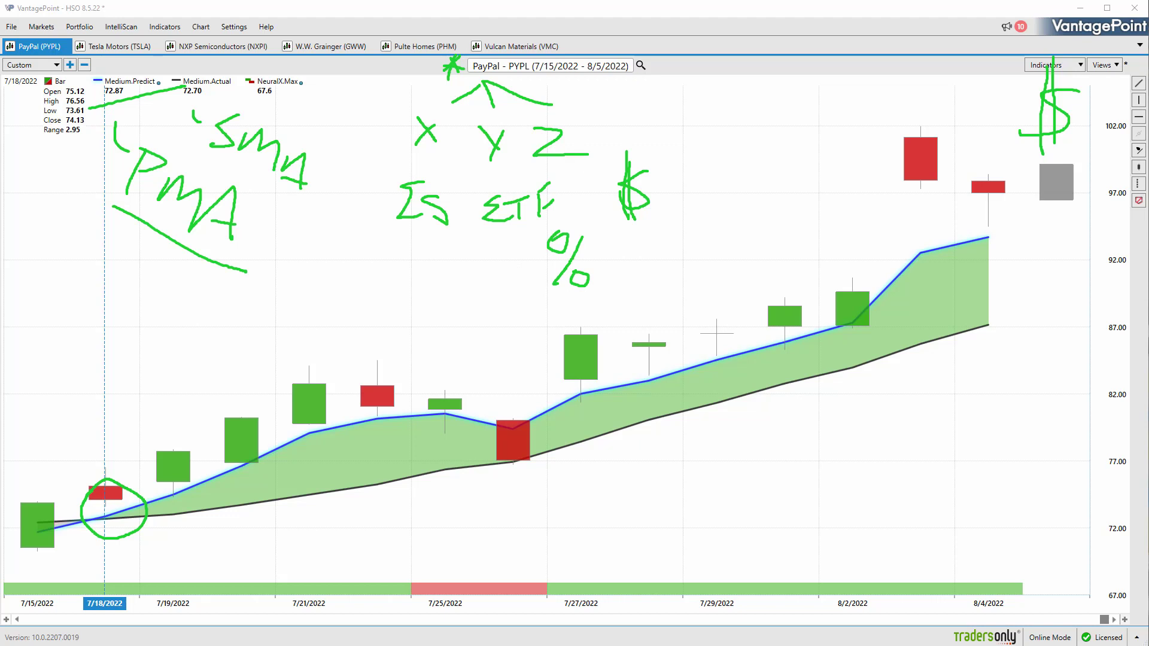
pyautogui.press('Escape')
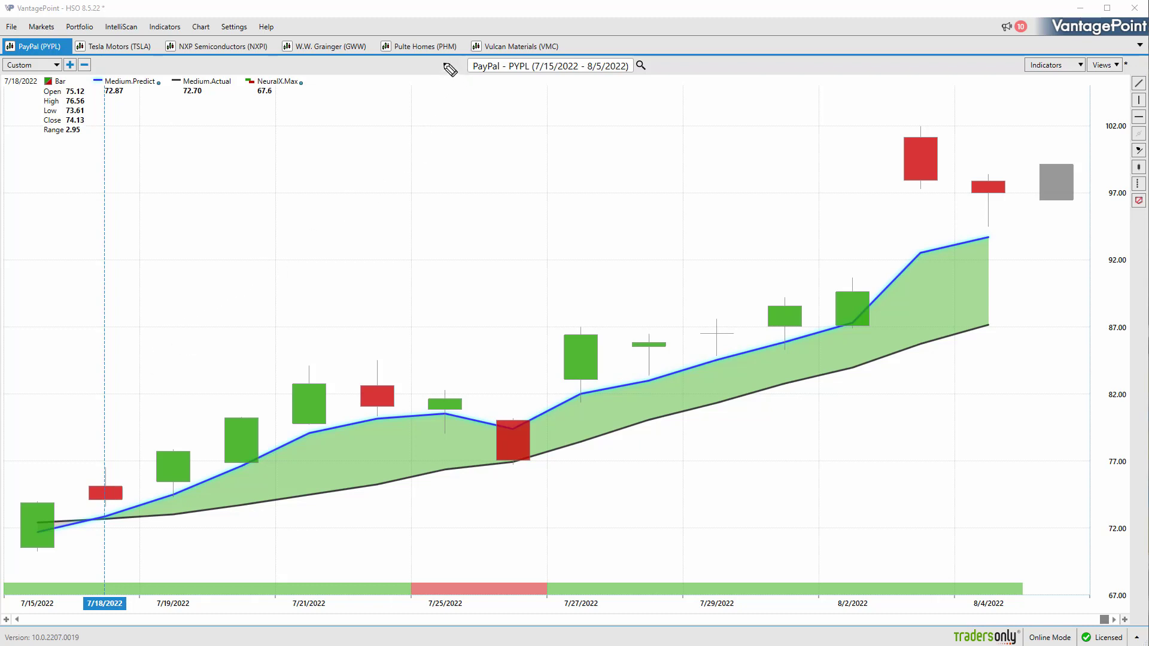
# - Check and underline the PayPal title, mark the 7/18/2022 candle, and clear the ink
pyautogui.moveTo(443, 62); pyautogui.dragTo(481, 33)
pyautogui.moveTo(437, 94); pyautogui.dragTo(508, 89)
pyautogui.moveTo(92, 498)
pyautogui.mouseDown()
pyautogui.moveTo(124, 491)
pyautogui.moveTo(99, 529)
pyautogui.moveTo(81, 494)
pyautogui.moveTo(161, 432)
pyautogui.moveTo(126, 433)
pyautogui.moveTo(146, 460)
pyautogui.mouseUp()
pyautogui.press('Escape')
# - Draw a trend line between the 8/4/2022 and 7/18/2022 PayPal candles, and show its gain and profit callout
pyautogui.click(1139, 83)
pyautogui.moveTo(982, 190); pyautogui.dragTo(942, 206)
pyautogui.moveTo(777, 273); pyautogui.dragTo(105, 500)
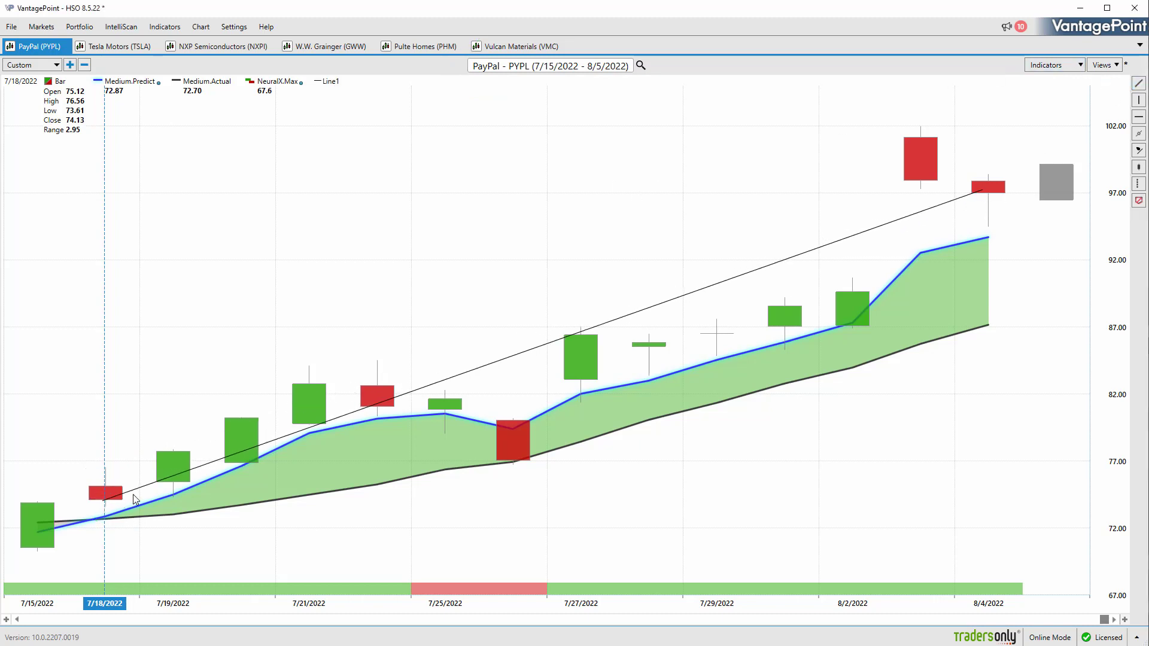
pyautogui.rightClick(134, 498)
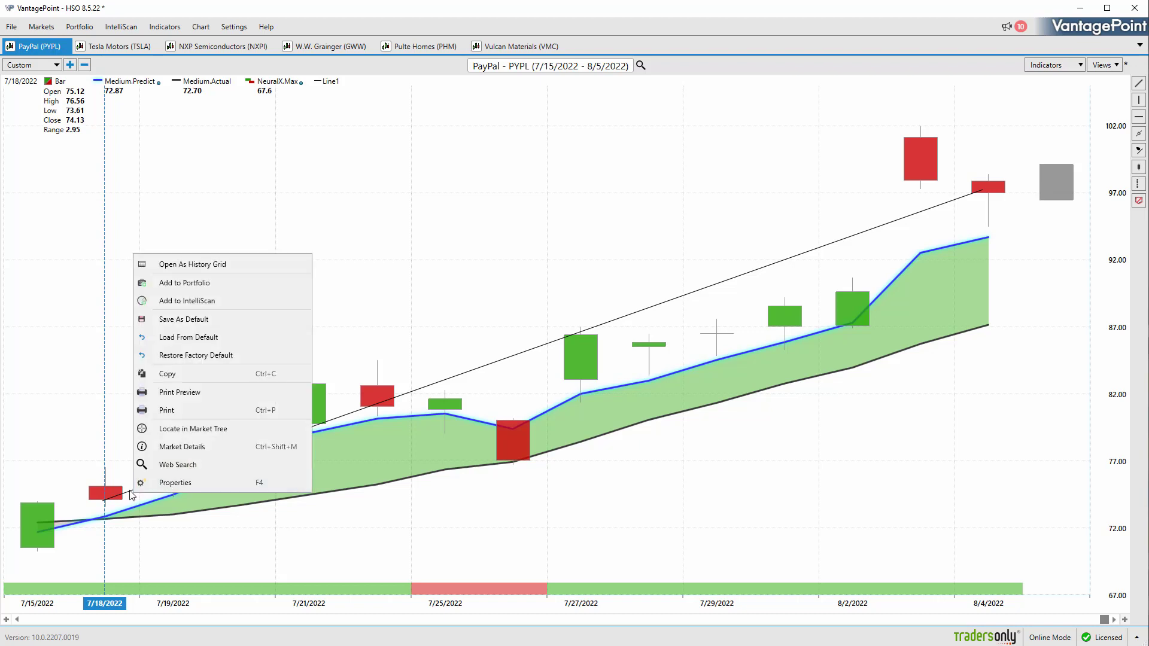
pyautogui.rightClick(131, 492)
pyautogui.click(164, 503)
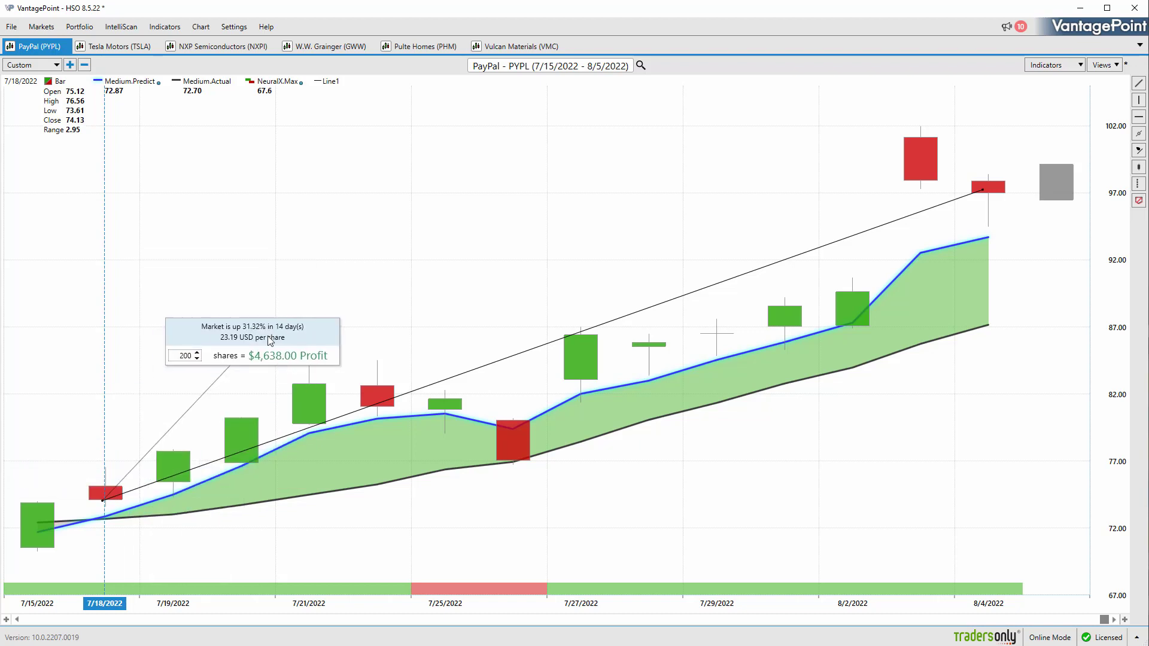
# - Underline the callout's per-share gain, circle the 7/18 crossover and the 8/4 candle, and erase the marks
pyautogui.moveTo(239, 337); pyautogui.dragTo(275, 331)
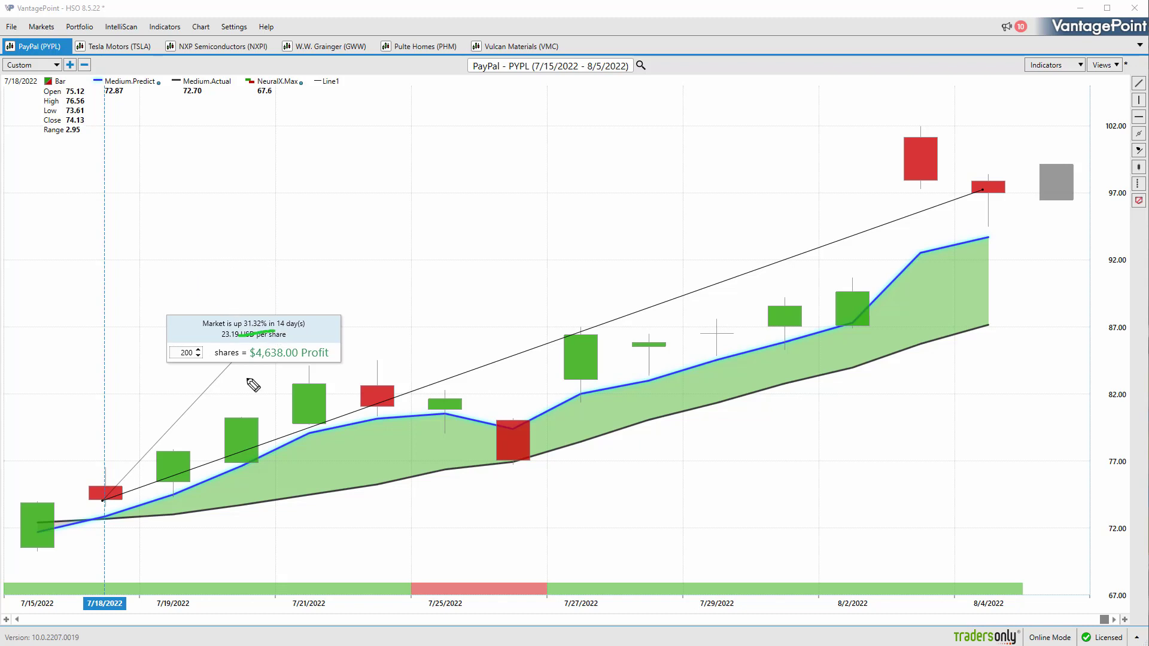
pyautogui.moveTo(120, 495)
pyautogui.mouseDown()
pyautogui.moveTo(105, 524)
pyautogui.moveTo(89, 473)
pyautogui.moveTo(148, 467)
pyautogui.mouseUp()
pyautogui.moveTo(1001, 191); pyautogui.dragTo(1006, 175)
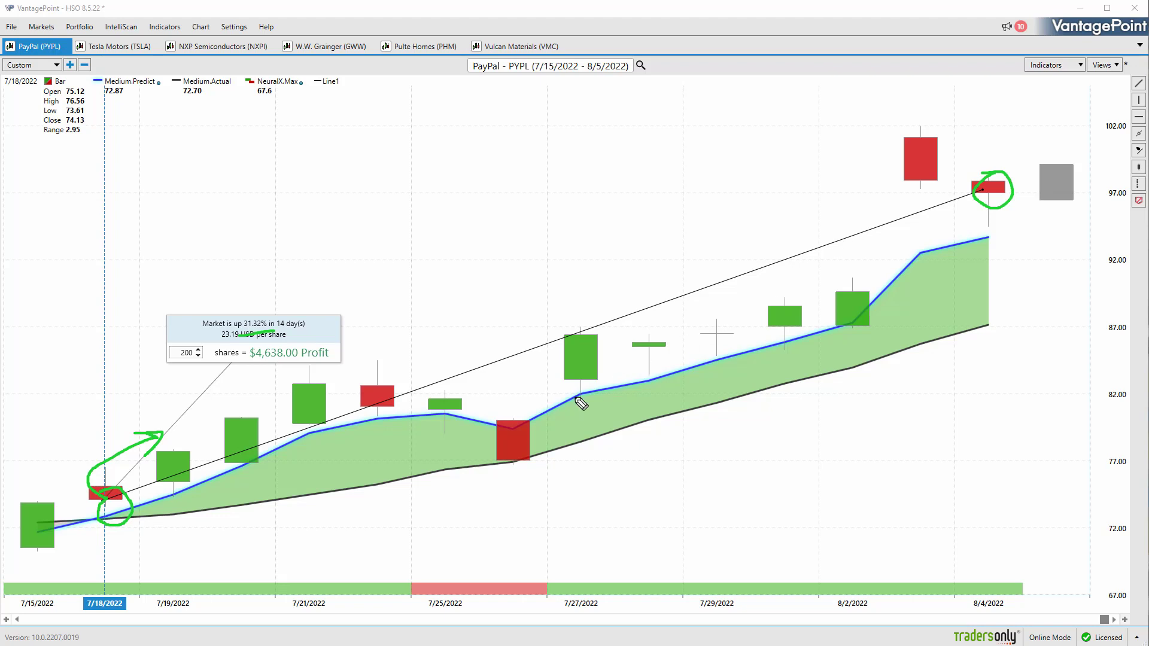
pyautogui.press('e')
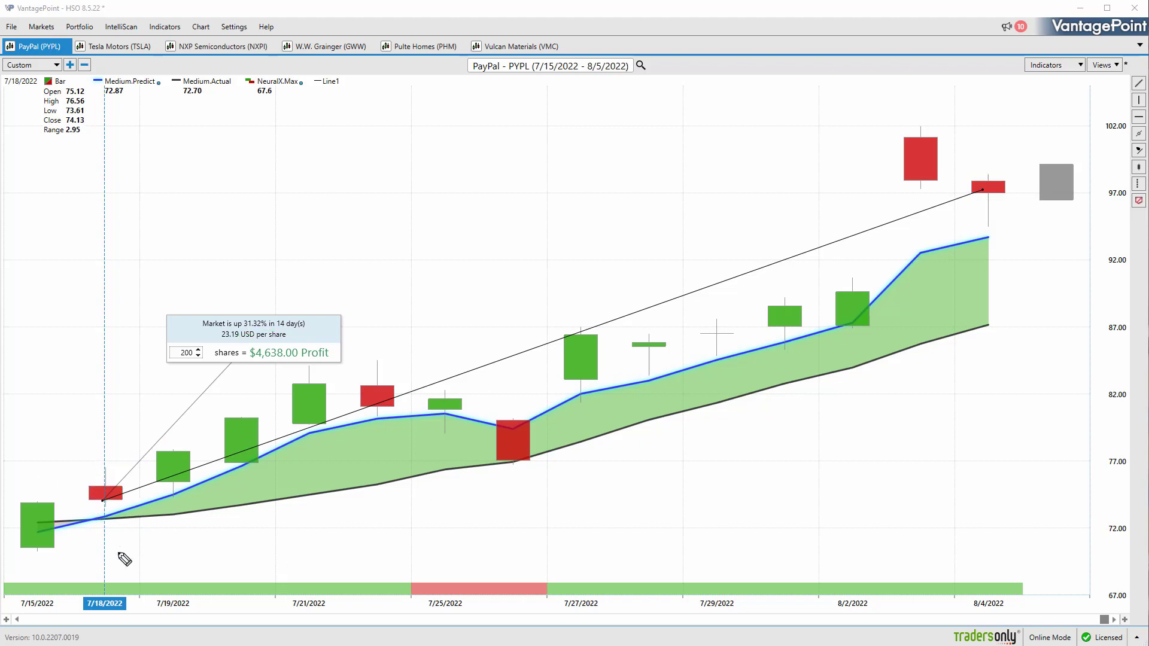
# - Mark the green and red segments of the neural index bar, with forward arrows at the 8/4/2022 end
pyautogui.moveTo(99, 556); pyautogui.dragTo(159, 561)
pyautogui.moveTo(418, 565); pyautogui.dragTo(438, 563)
pyautogui.moveTo(962, 562)
pyautogui.mouseDown()
pyautogui.moveTo(1054, 563)
pyautogui.moveTo(1028, 581)
pyautogui.mouseUp()
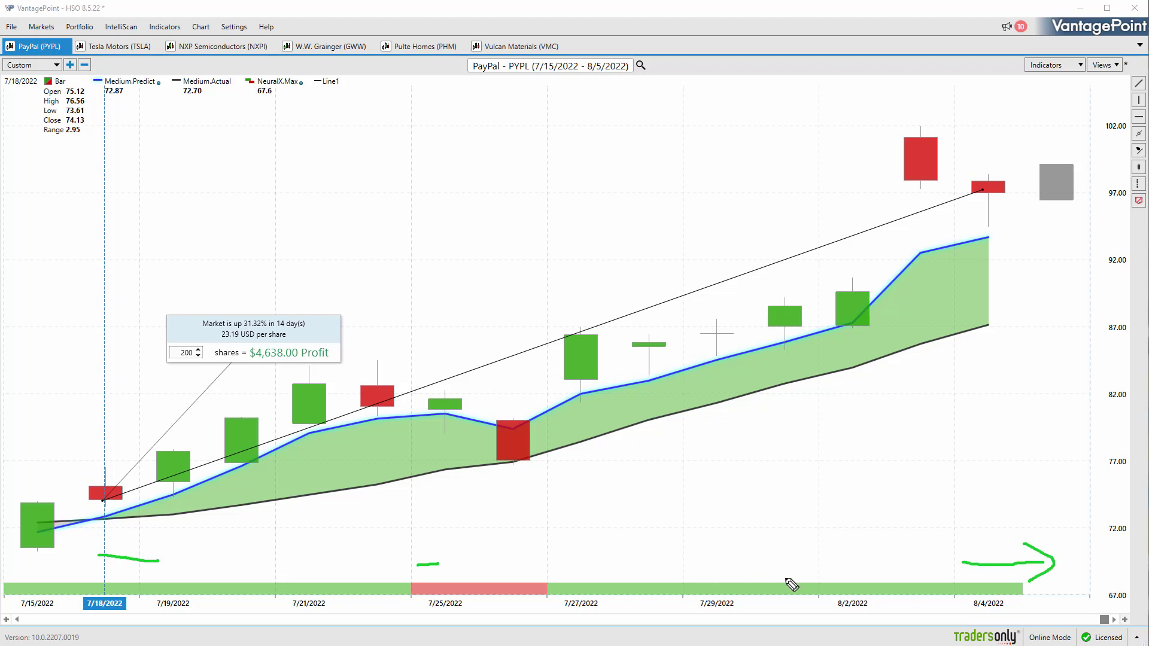
pyautogui.moveTo(1004, 538)
pyautogui.mouseDown()
pyautogui.moveTo(1088, 531)
pyautogui.moveTo(1061, 544)
pyautogui.mouseUp()
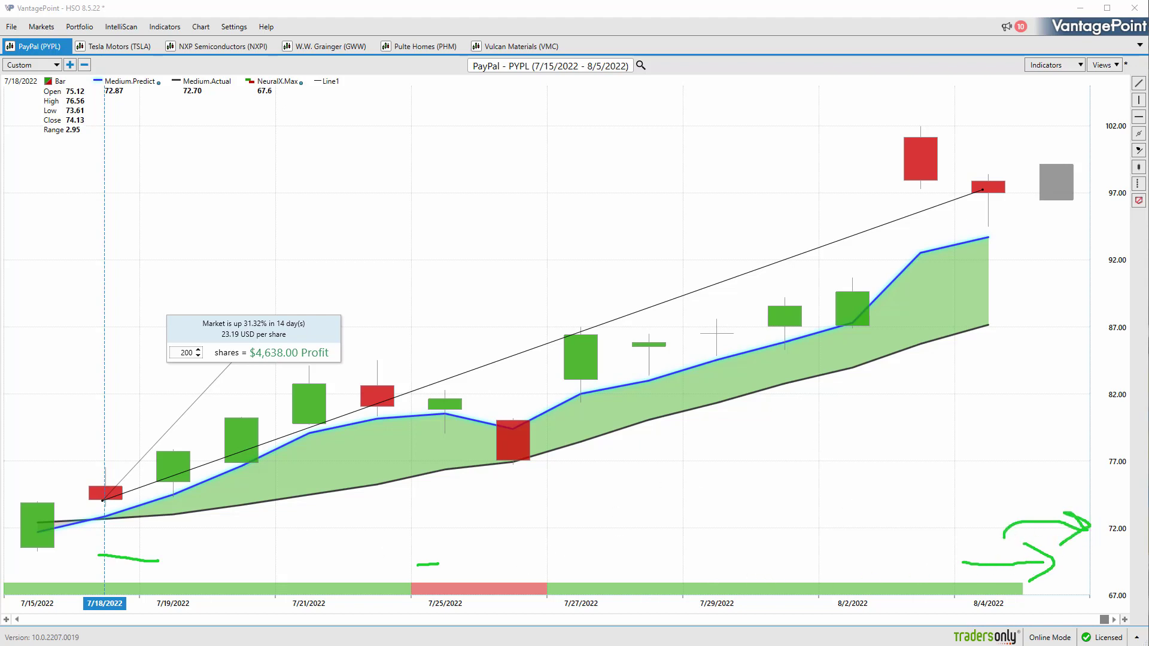
# - Write an underlined "80%" and "+/-" above the neural index bar, mark the 7/18 candle, and clear the ink
pyautogui.moveTo(872, 533)
pyautogui.mouseDown()
pyautogui.moveTo(892, 541)
pyautogui.moveTo(872, 561)
pyautogui.mouseUp()
pyautogui.moveTo(926, 525); pyautogui.dragTo(922, 528)
pyautogui.moveTo(952, 518)
pyautogui.mouseDown()
pyautogui.moveTo(912, 580)
pyautogui.moveTo(935, 566)
pyautogui.mouseUp()
pyautogui.moveTo(858, 595); pyautogui.dragTo(953, 587)
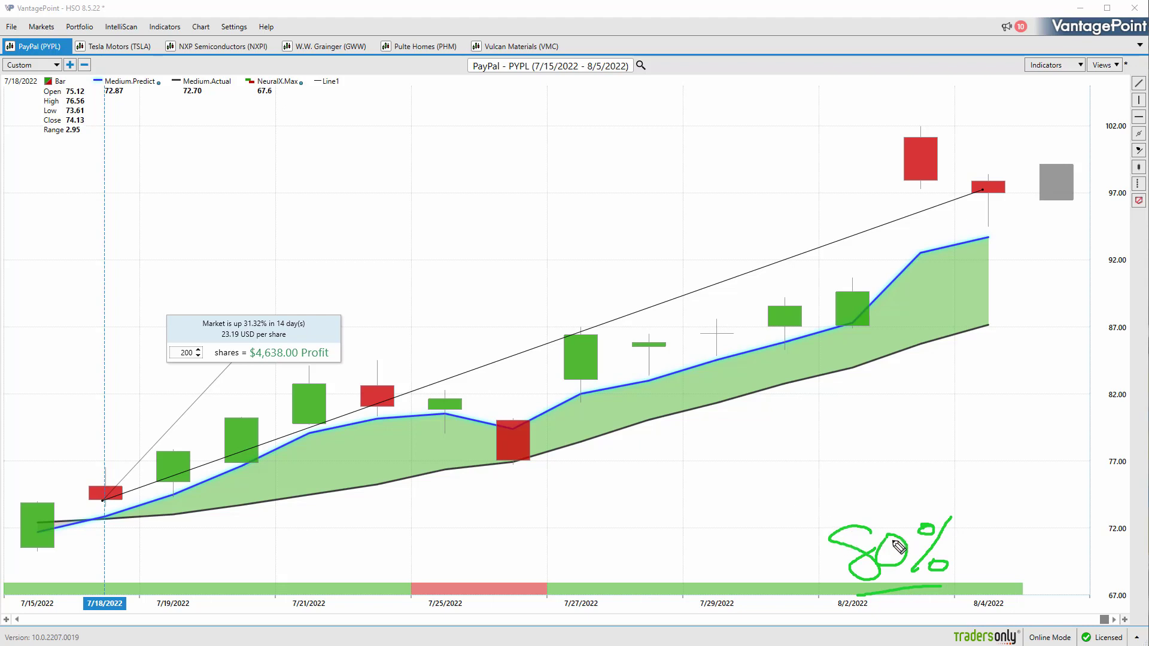
pyautogui.moveTo(1046, 509)
pyautogui.mouseDown()
pyautogui.moveTo(1047, 527)
pyautogui.moveTo(1065, 517)
pyautogui.mouseUp()
pyautogui.moveTo(1045, 591)
pyautogui.mouseDown()
pyautogui.moveTo(1074, 590)
pyautogui.moveTo(1086, 544)
pyautogui.mouseUp()
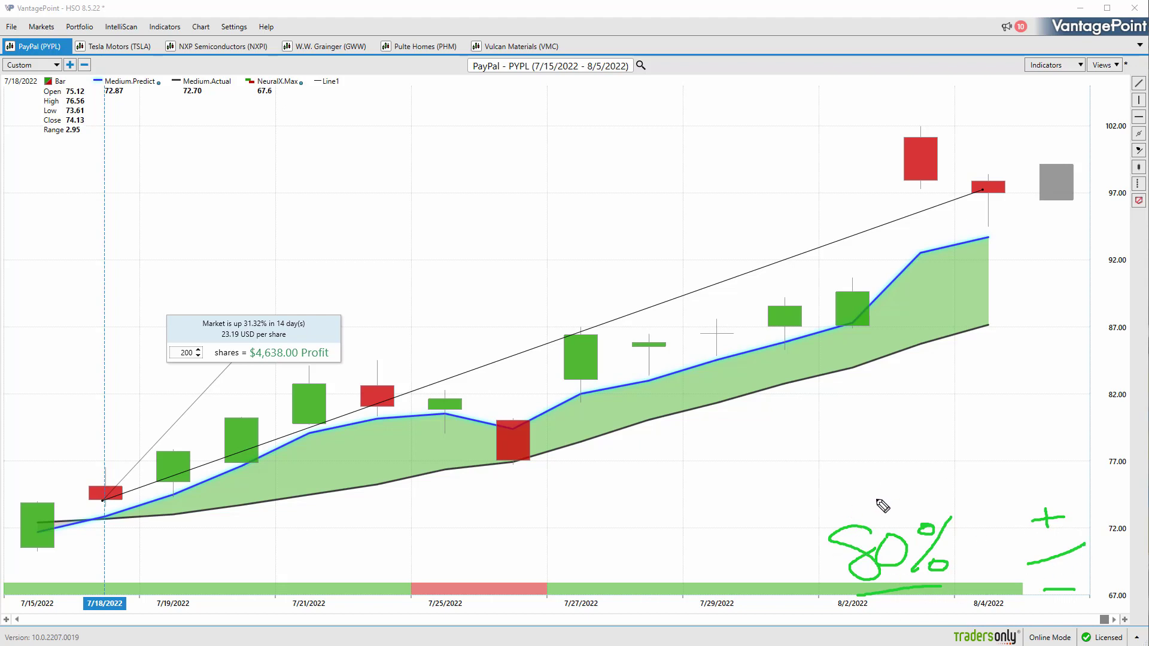
pyautogui.moveTo(88, 486)
pyautogui.mouseDown()
pyautogui.moveTo(127, 489)
pyautogui.moveTo(86, 488)
pyautogui.moveTo(183, 420)
pyautogui.moveTo(157, 462)
pyautogui.mouseUp()
pyautogui.press('Escape')
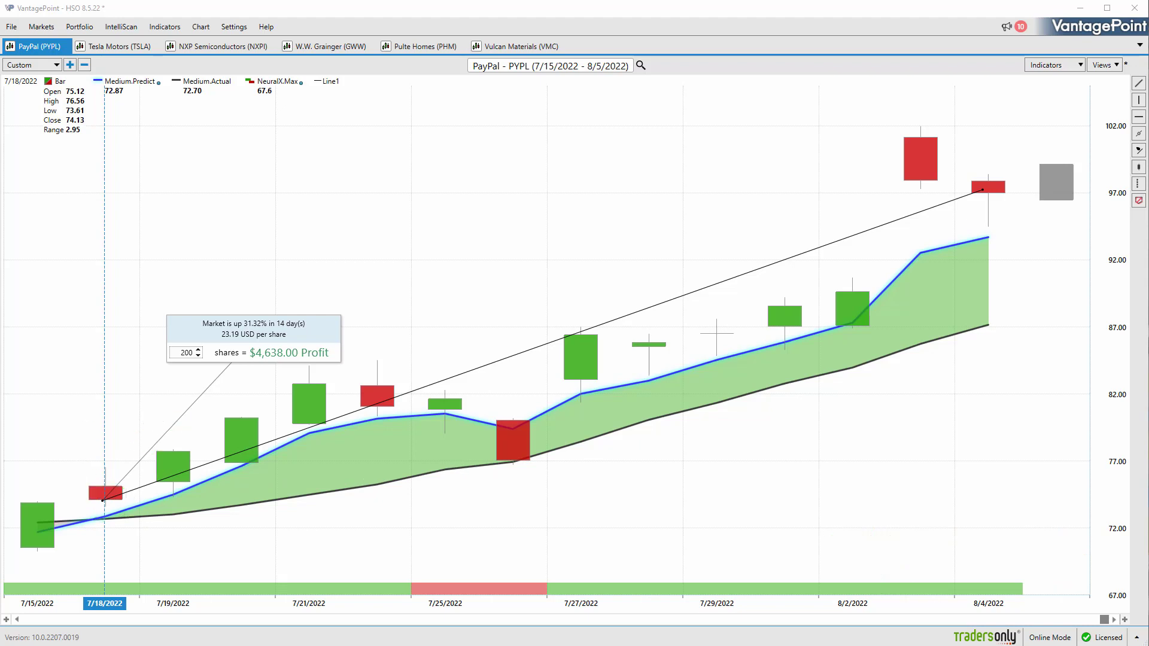
# - Mark the late-July pullback around the red candle and arrow the rise into 8/2/2022, and clear the ink
pyautogui.moveTo(414, 433)
pyautogui.mouseDown()
pyautogui.moveTo(458, 431)
pyautogui.moveTo(435, 457)
pyautogui.moveTo(479, 443)
pyautogui.moveTo(480, 464)
pyautogui.mouseUp()
pyautogui.moveTo(606, 436); pyautogui.dragTo(620, 470)
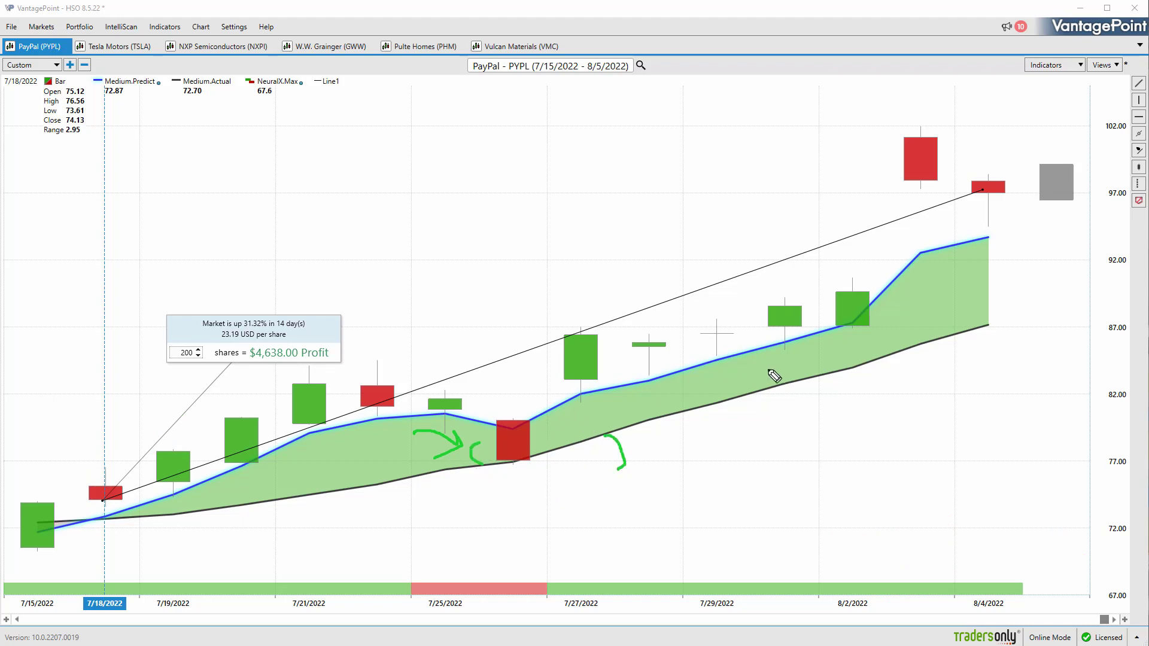
pyautogui.moveTo(657, 390)
pyautogui.mouseDown()
pyautogui.moveTo(805, 285)
pyautogui.moveTo(841, 314)
pyautogui.mouseUp()
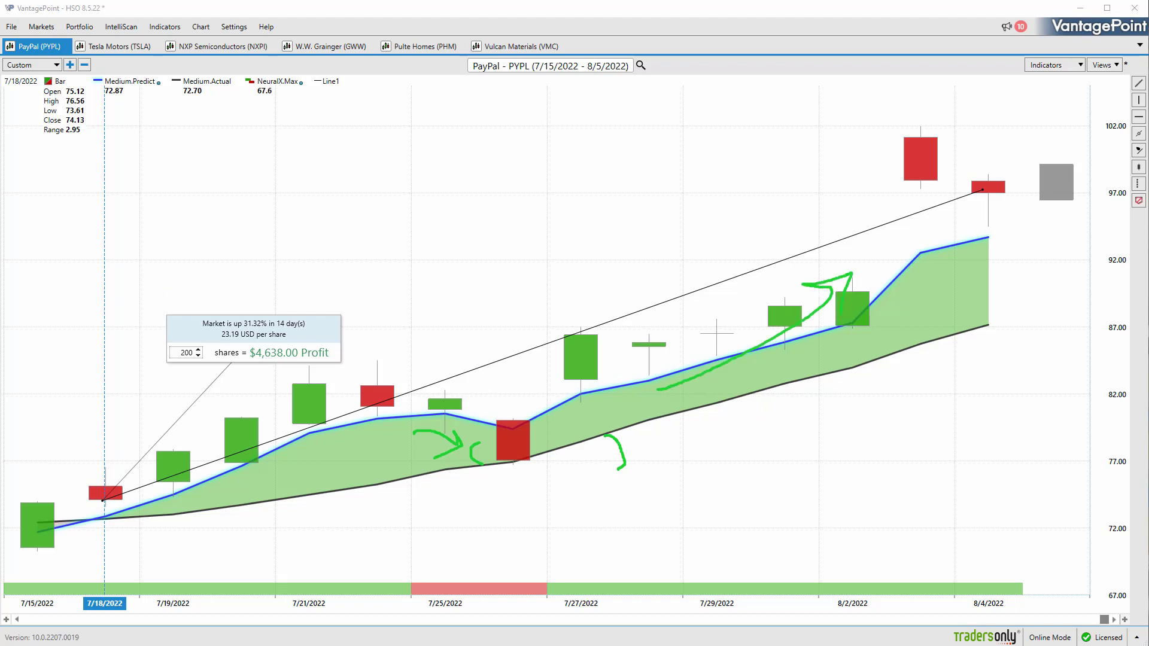
pyautogui.press('Escape')
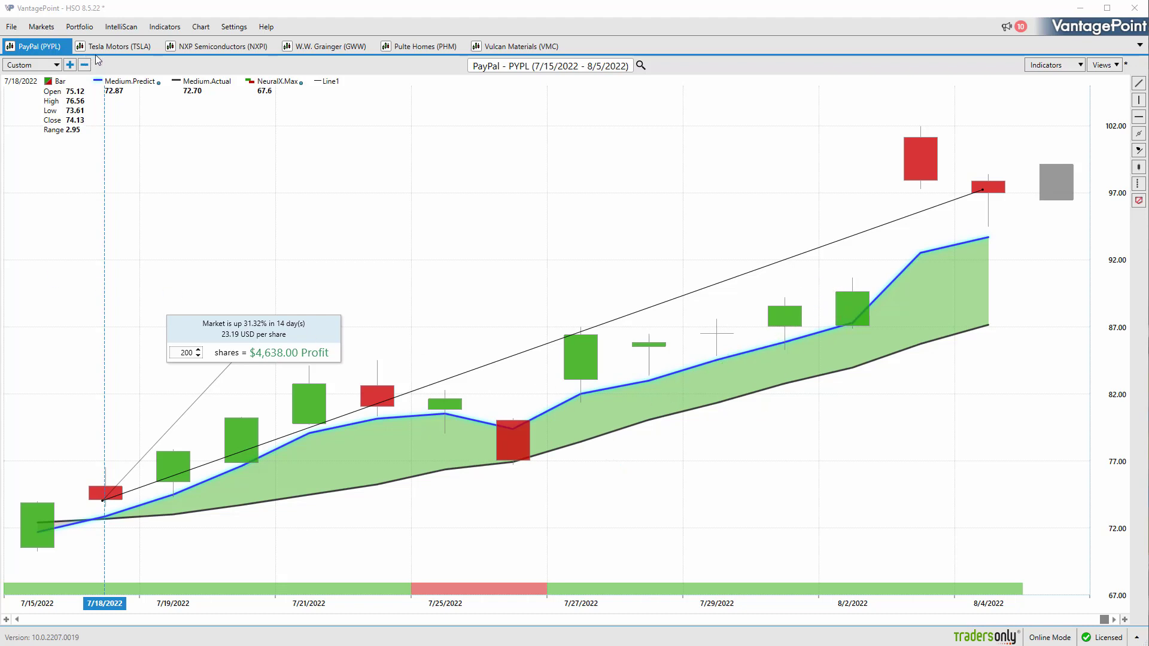
# - Open the Tesla Motors (TSLA) chart, mark its title, 7/7/2022 crossover and upward trend with ink, and erase the marks
pyautogui.click(105, 47)
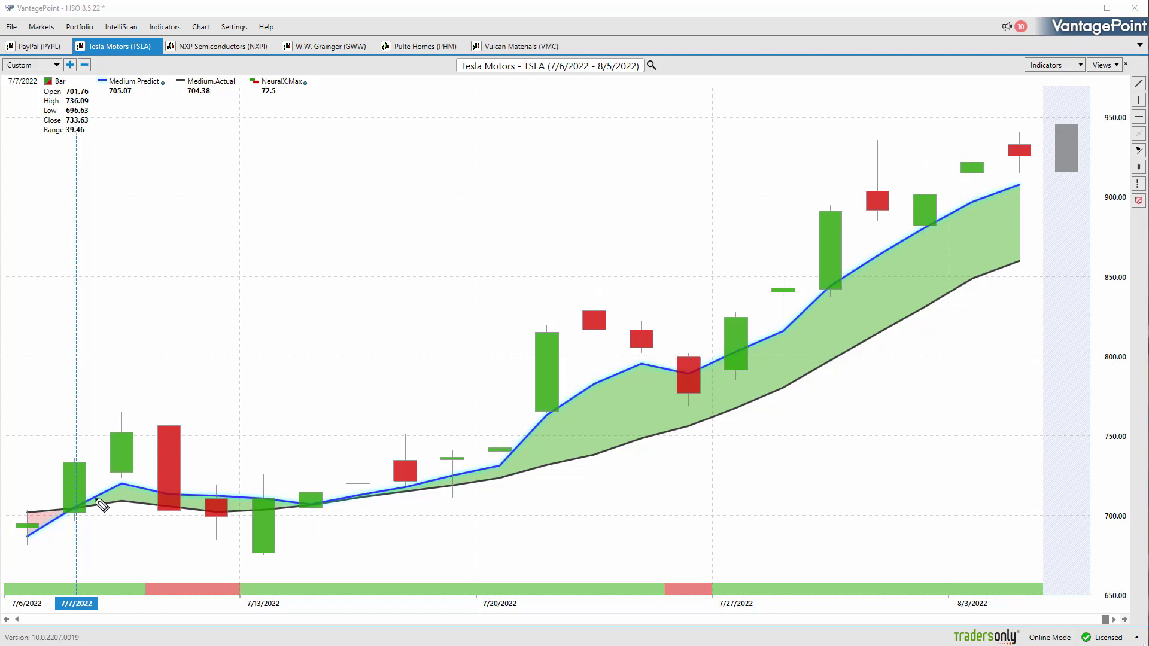
pyautogui.moveTo(86, 506)
pyautogui.mouseDown()
pyautogui.moveTo(107, 509)
pyautogui.moveTo(56, 506)
pyautogui.moveTo(151, 393)
pyautogui.moveTo(105, 393)
pyautogui.moveTo(136, 418)
pyautogui.mouseUp()
pyautogui.moveTo(218, 354)
pyautogui.mouseDown()
pyautogui.moveTo(535, 295)
pyautogui.moveTo(525, 325)
pyautogui.mouseUp()
pyautogui.moveTo(441, 58); pyautogui.dragTo(481, 40)
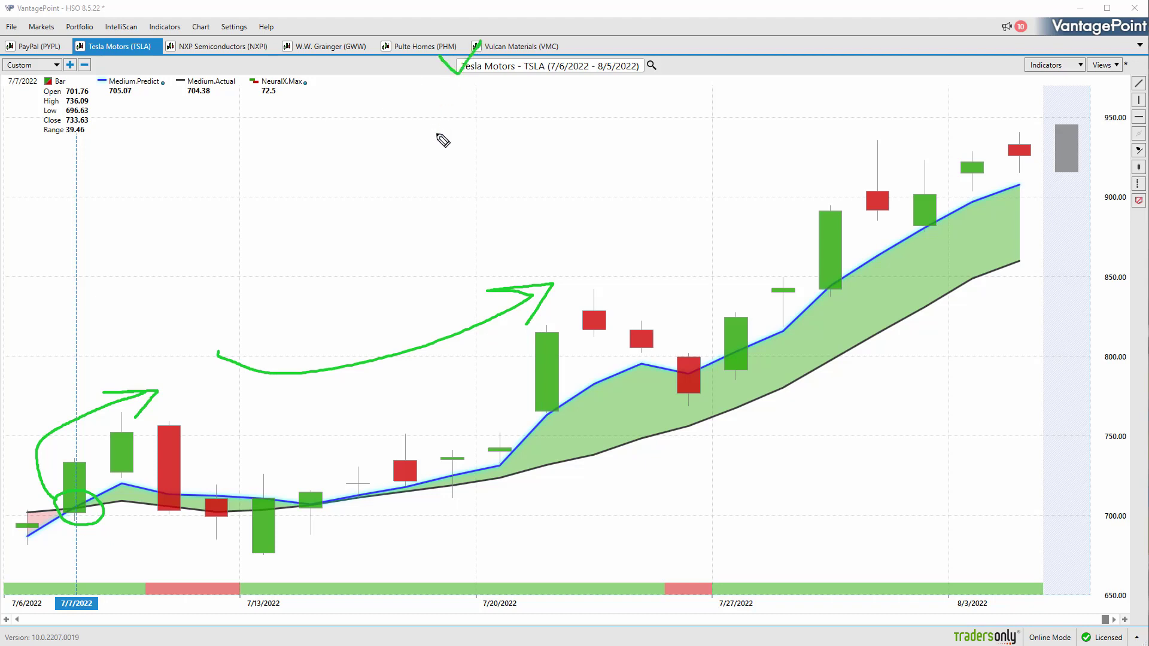
pyautogui.press('e')
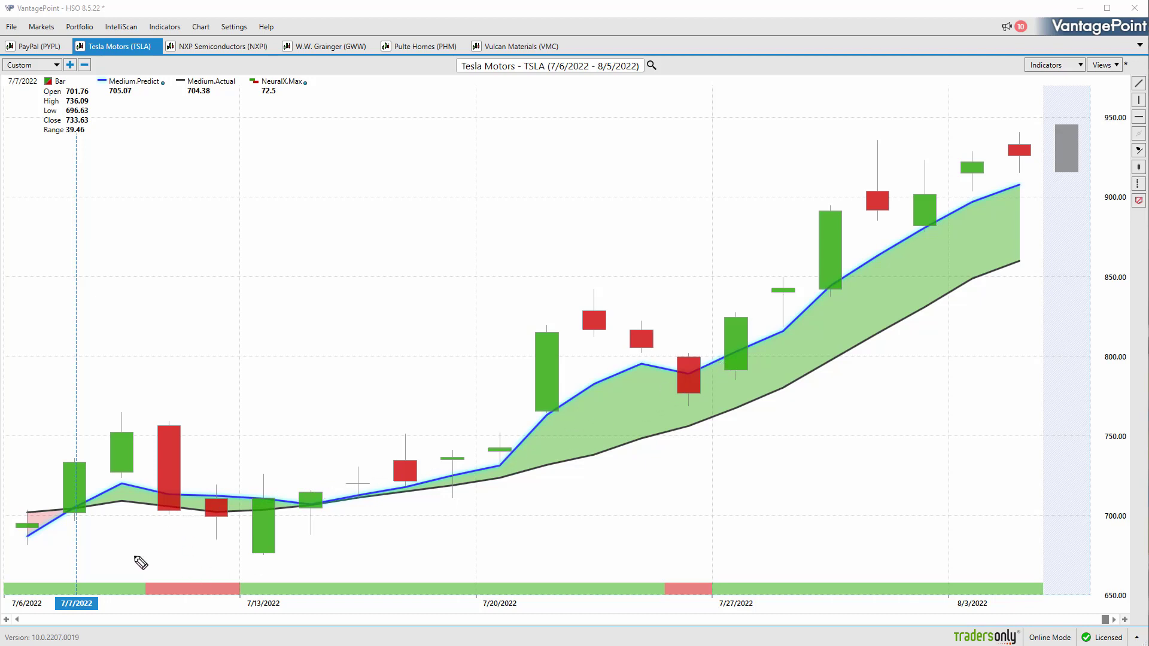
# - Point an arrow at Tesla's first red neural index segment, bracket the candles around 7/13/2022, and draw a rising arrow above them
pyautogui.moveTo(133, 556)
pyautogui.mouseDown()
pyautogui.moveTo(158, 554)
pyautogui.moveTo(160, 565)
pyautogui.mouseUp()
pyautogui.moveTo(197, 495); pyautogui.dragTo(190, 523)
pyautogui.moveTo(304, 507); pyautogui.dragTo(315, 534)
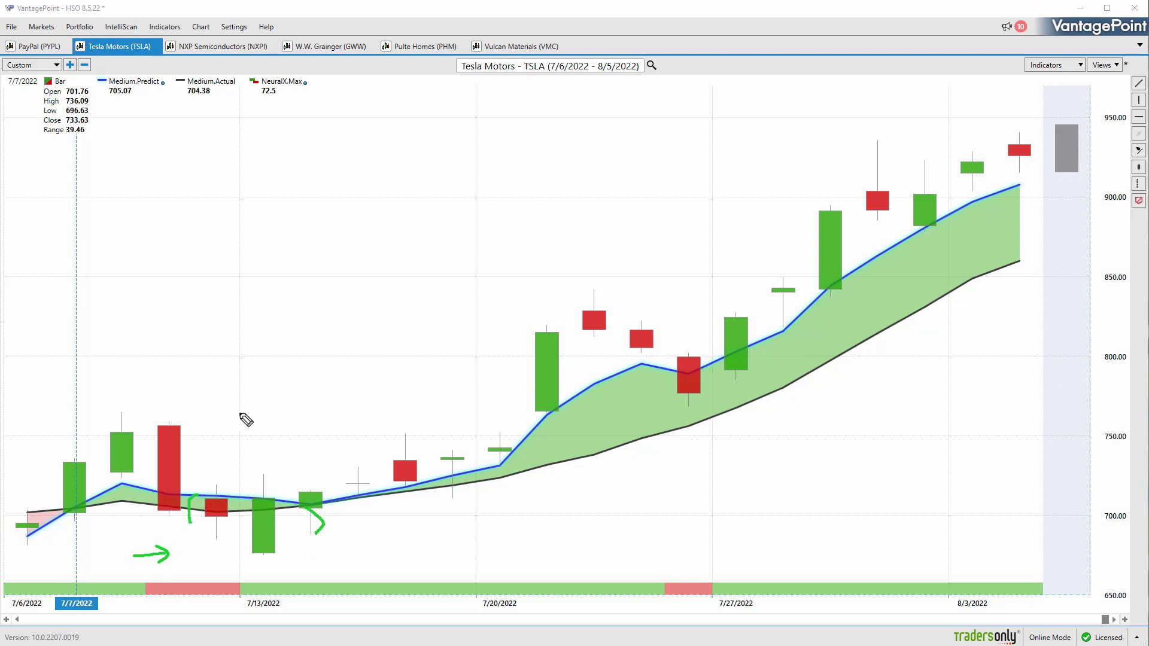
pyautogui.moveTo(238, 412)
pyautogui.mouseDown()
pyautogui.moveTo(370, 375)
pyautogui.moveTo(362, 410)
pyautogui.mouseUp()
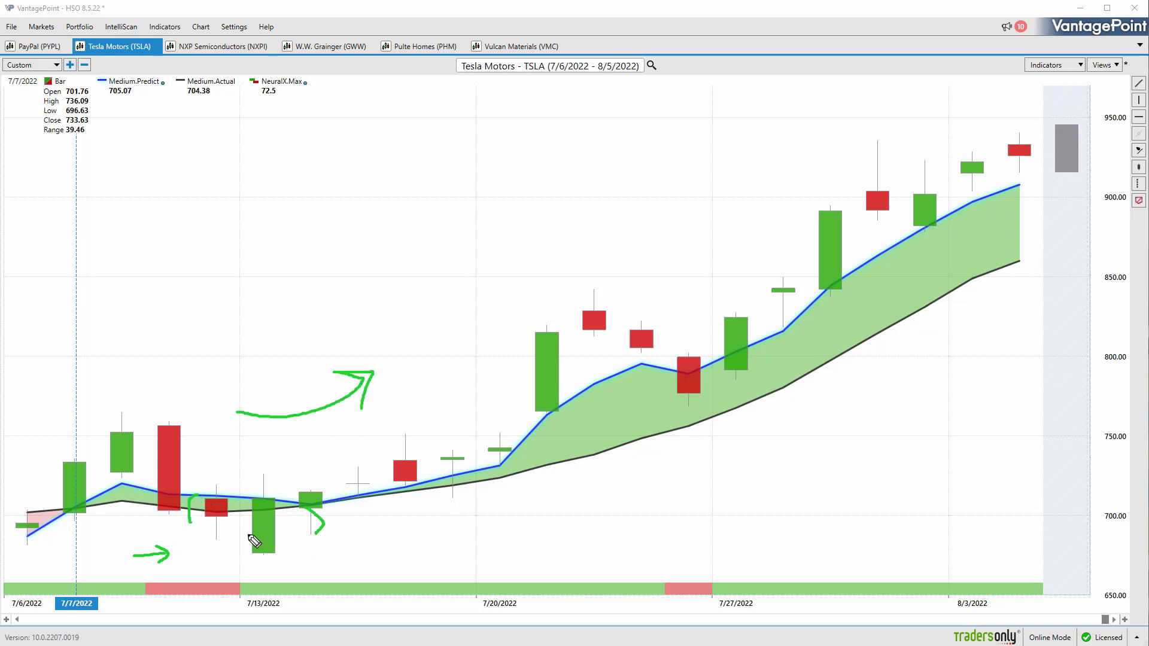
# - Draw a falling arrow below Tesla's late-July pullback and a rising arrow above the second red neural index segment, and clear the ink
pyautogui.moveTo(643, 386)
pyautogui.mouseDown()
pyautogui.moveTo(715, 418)
pyautogui.moveTo(693, 442)
pyautogui.mouseUp()
pyautogui.moveTo(705, 541)
pyautogui.mouseDown()
pyautogui.moveTo(784, 516)
pyautogui.moveTo(778, 548)
pyautogui.mouseUp()
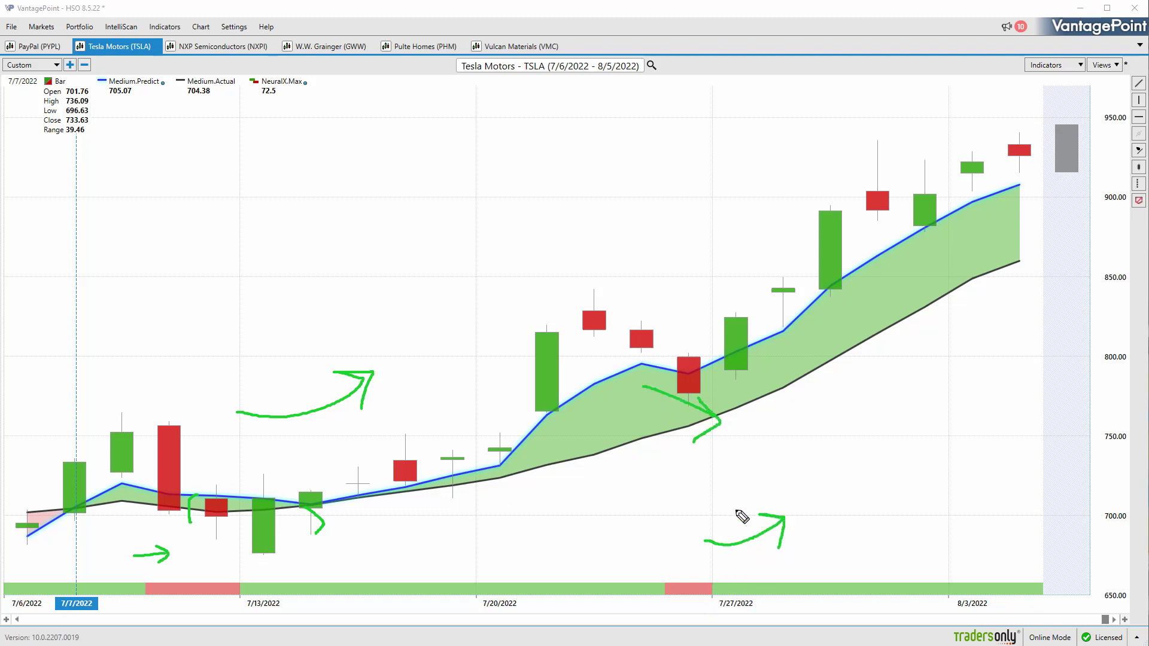
pyautogui.press('Escape')
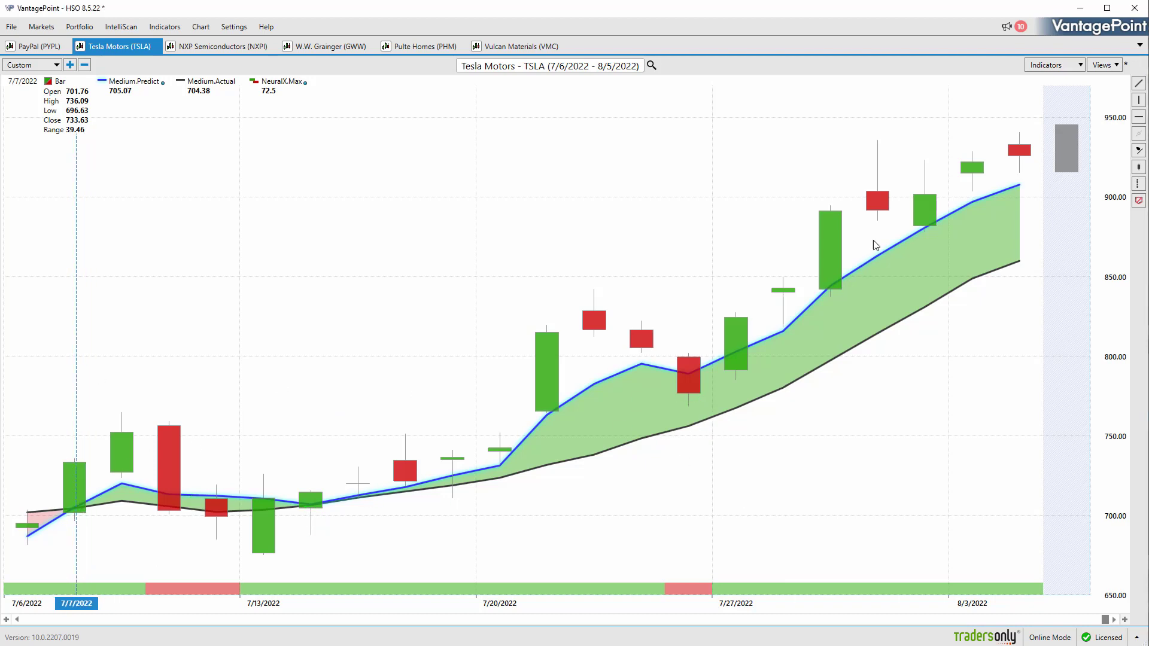
# - Measure Tesla's gain with a line between the latest candle and the 7/7/2022 crossover, showing the profit callout for 200 shares
pyautogui.click(1139, 84)
pyautogui.moveTo(1030, 151)
pyautogui.mouseDown()
pyautogui.moveTo(318, 392)
pyautogui.moveTo(79, 504)
pyautogui.moveTo(173, 233)
pyautogui.moveTo(242, 226)
pyautogui.mouseUp()
pyautogui.rightClick(101, 497)
pyautogui.click(132, 506)
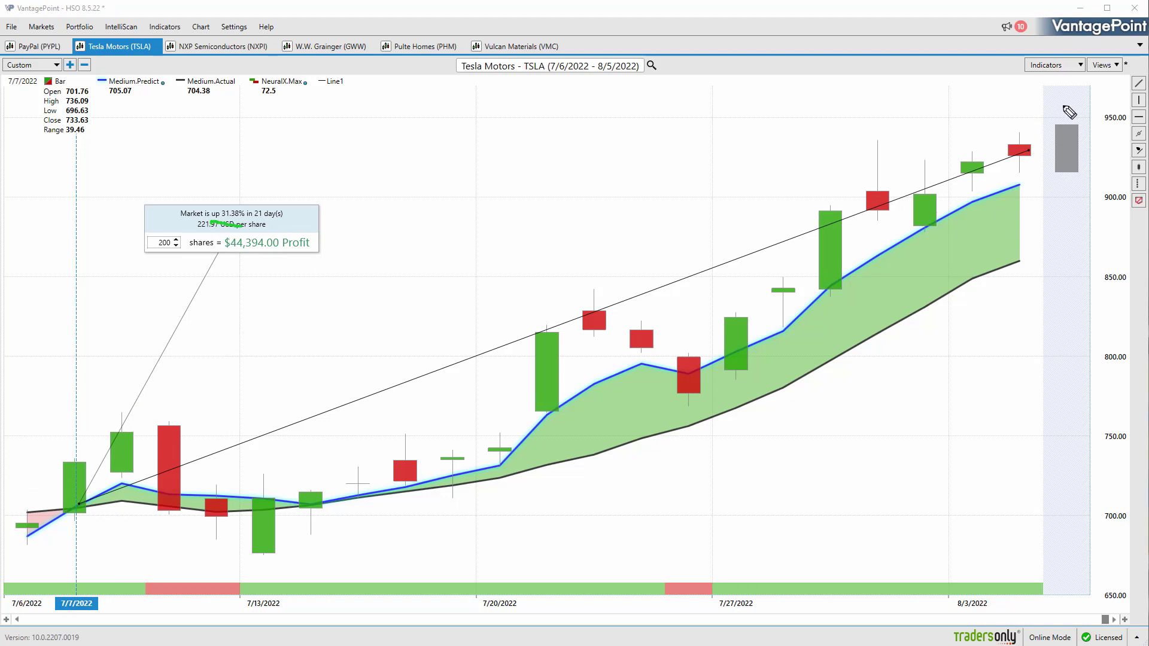
# - Label the gray predicted bar "H" above and "L" below, draw an arrow above the end of the neural index bar, and clear the ink
pyautogui.moveTo(1063, 104); pyautogui.dragTo(1063, 122)
pyautogui.moveTo(1064, 110)
pyautogui.mouseDown()
pyautogui.moveTo(1079, 109)
pyautogui.moveTo(1078, 122)
pyautogui.mouseUp()
pyautogui.moveTo(1064, 176)
pyautogui.mouseDown()
pyautogui.moveTo(1064, 191)
pyautogui.moveTo(1085, 193)
pyautogui.mouseUp()
pyautogui.moveTo(988, 540); pyautogui.dragTo(1065, 544)
pyautogui.moveTo(1044, 532)
pyautogui.mouseDown()
pyautogui.moveTo(1073, 550)
pyautogui.moveTo(1056, 564)
pyautogui.mouseUp()
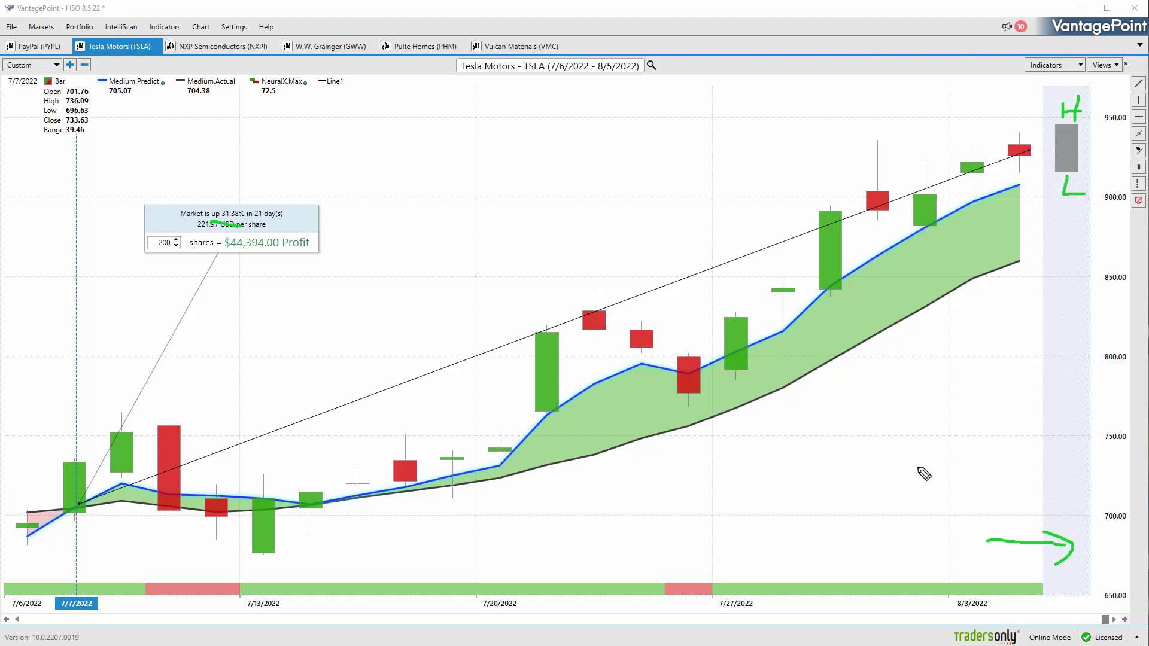
pyautogui.moveTo(1039, 115)
pyautogui.mouseDown()
pyautogui.moveTo(977, 127)
pyautogui.moveTo(1011, 136)
pyautogui.mouseUp()
pyautogui.press('Escape')
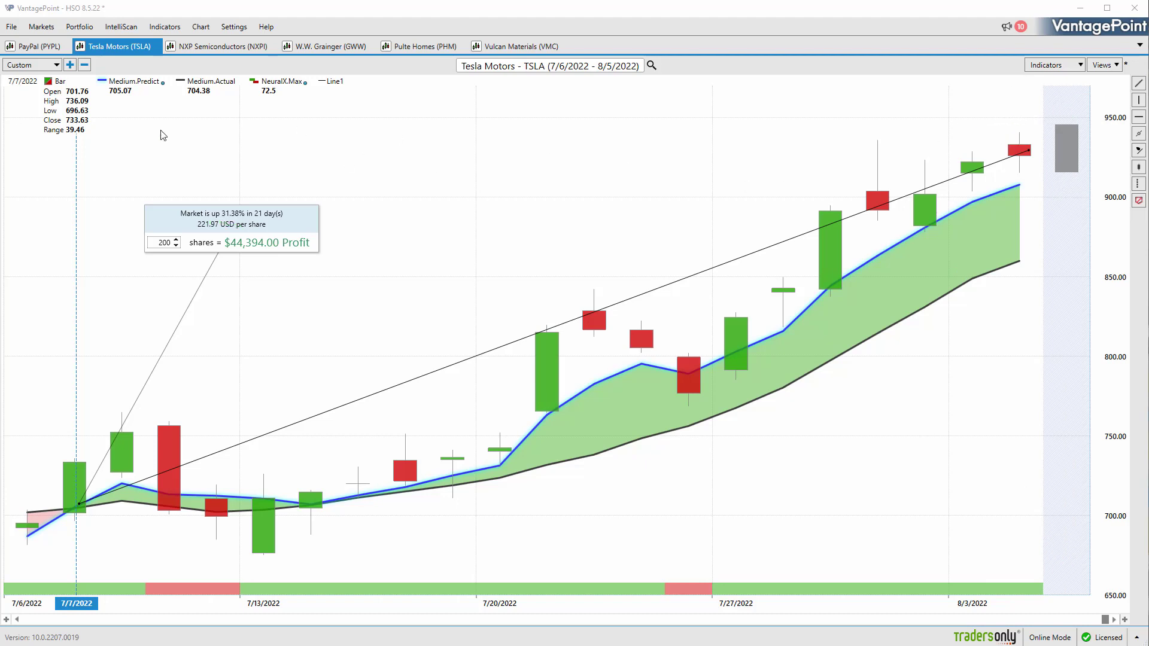
# - Remove the measuring line and switch the Tesla chart to the predicted high and low view
pyautogui.click(994, 170)
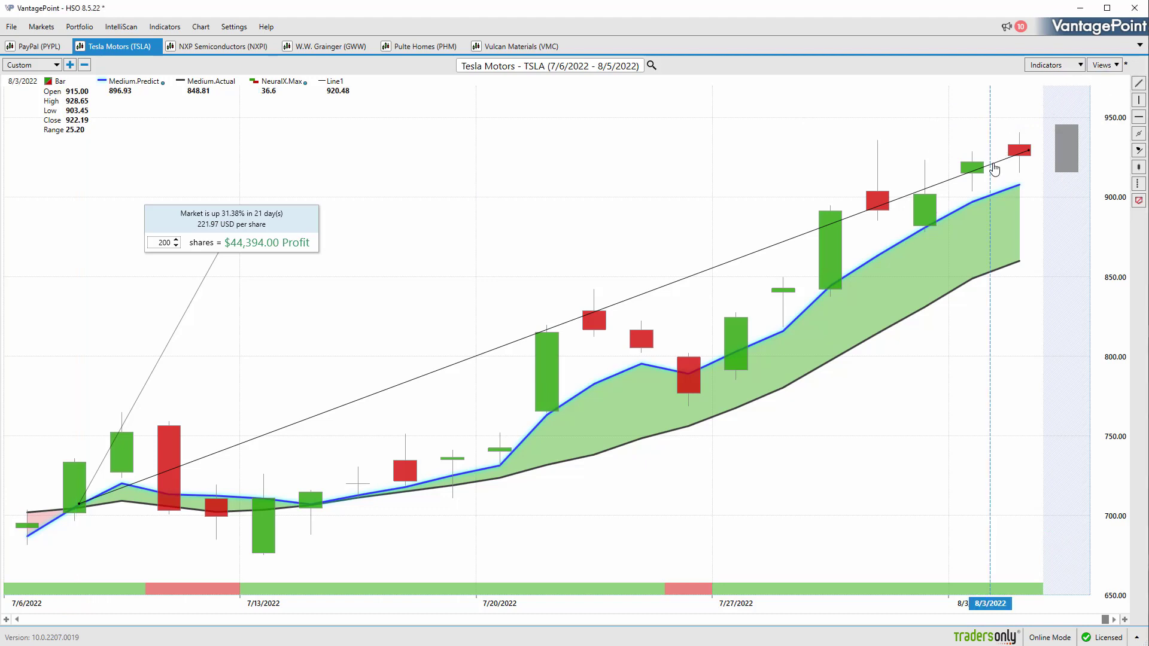
pyautogui.click(1104, 64)
pyautogui.click(1113, 83)
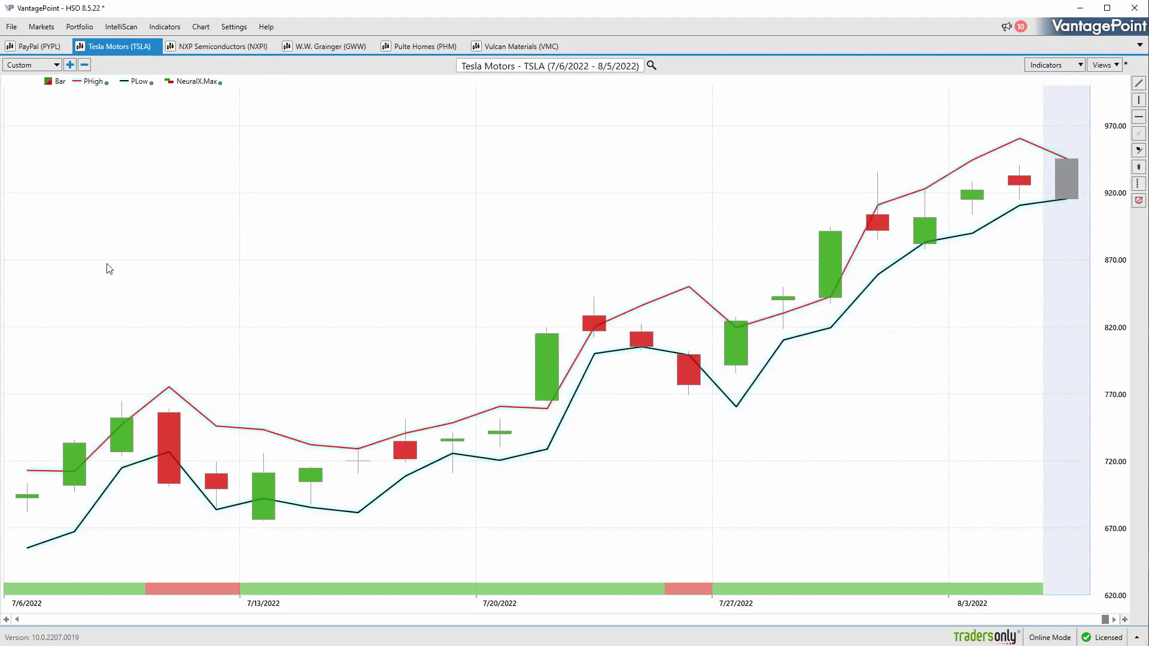
# - Circle the predicted low at Tesla's 7/11, 7/12 and 7/13 candles, draw a rising arrow above them, and point an arrow at 7/13
pyautogui.moveTo(172, 449); pyautogui.dragTo(157, 453)
pyautogui.moveTo(220, 504); pyautogui.dragTo(268, 505)
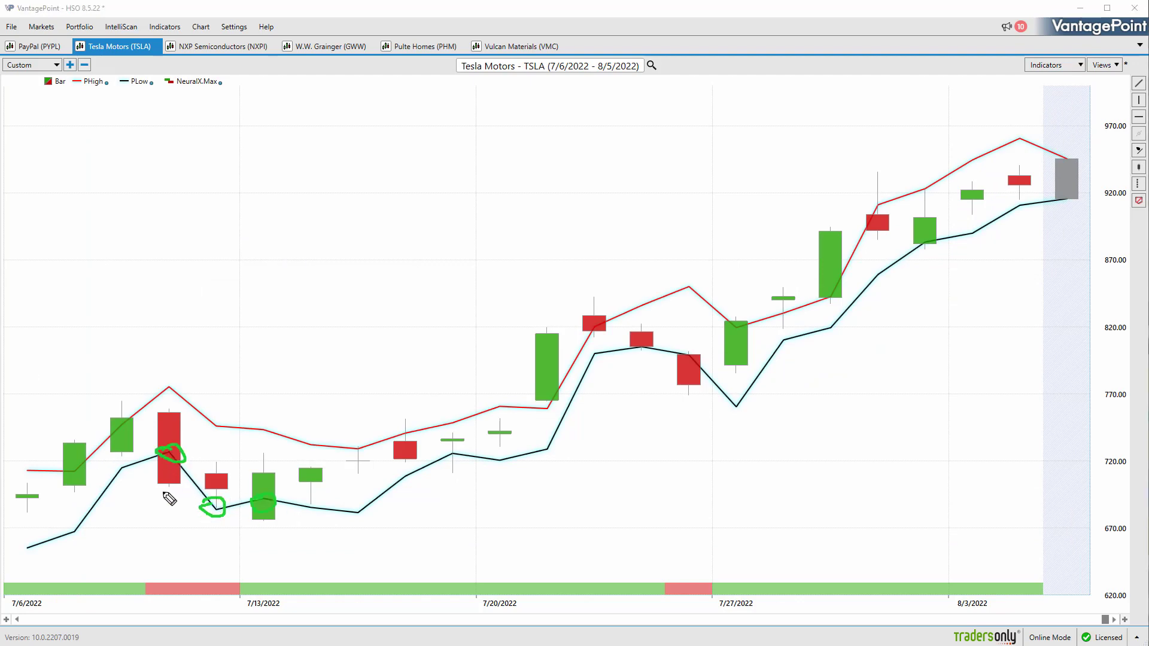
pyautogui.moveTo(96, 368)
pyautogui.mouseDown()
pyautogui.moveTo(204, 325)
pyautogui.moveTo(188, 360)
pyautogui.mouseUp()
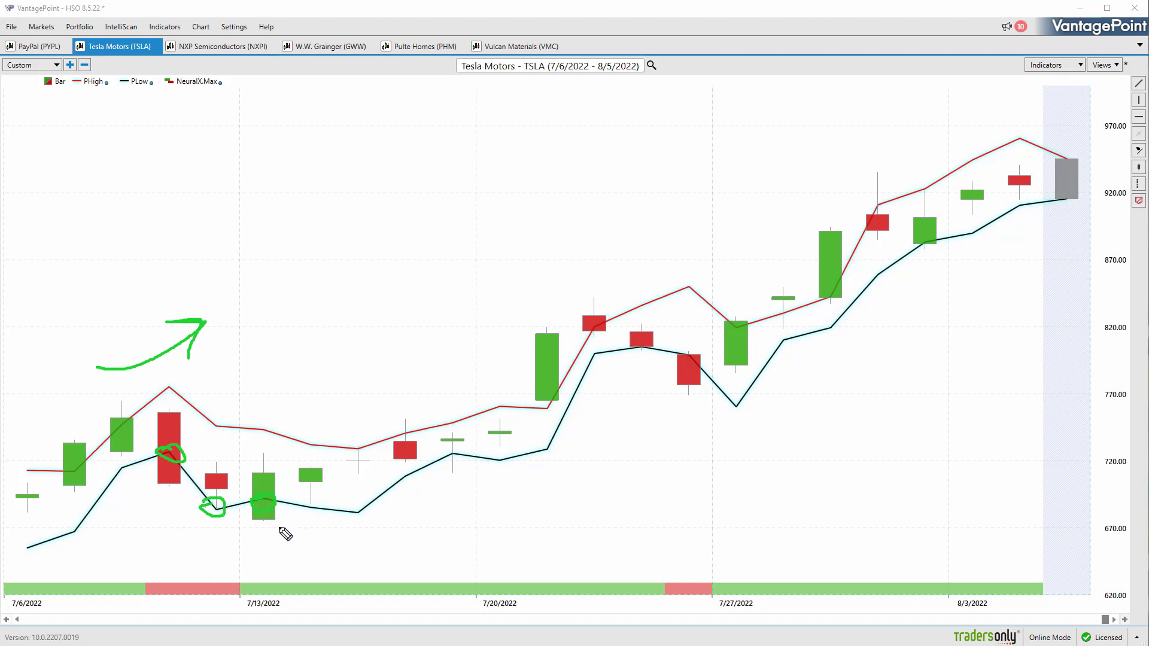
pyautogui.moveTo(277, 520)
pyautogui.mouseDown()
pyautogui.moveTo(274, 537)
pyautogui.moveTo(299, 540)
pyautogui.mouseUp()
# - Circle the predicted low at the 7/19, 7/25, 7/26 and 8/2 candles, draw arrows for the trend after them, and clear the ink
pyautogui.moveTo(448, 456)
pyautogui.mouseDown()
pyautogui.moveTo(454, 464)
pyautogui.moveTo(458, 452)
pyautogui.mouseUp()
pyautogui.moveTo(637, 351)
pyautogui.mouseDown()
pyautogui.moveTo(651, 337)
pyautogui.moveTo(700, 358)
pyautogui.mouseUp()
pyautogui.moveTo(925, 236); pyautogui.dragTo(975, 179)
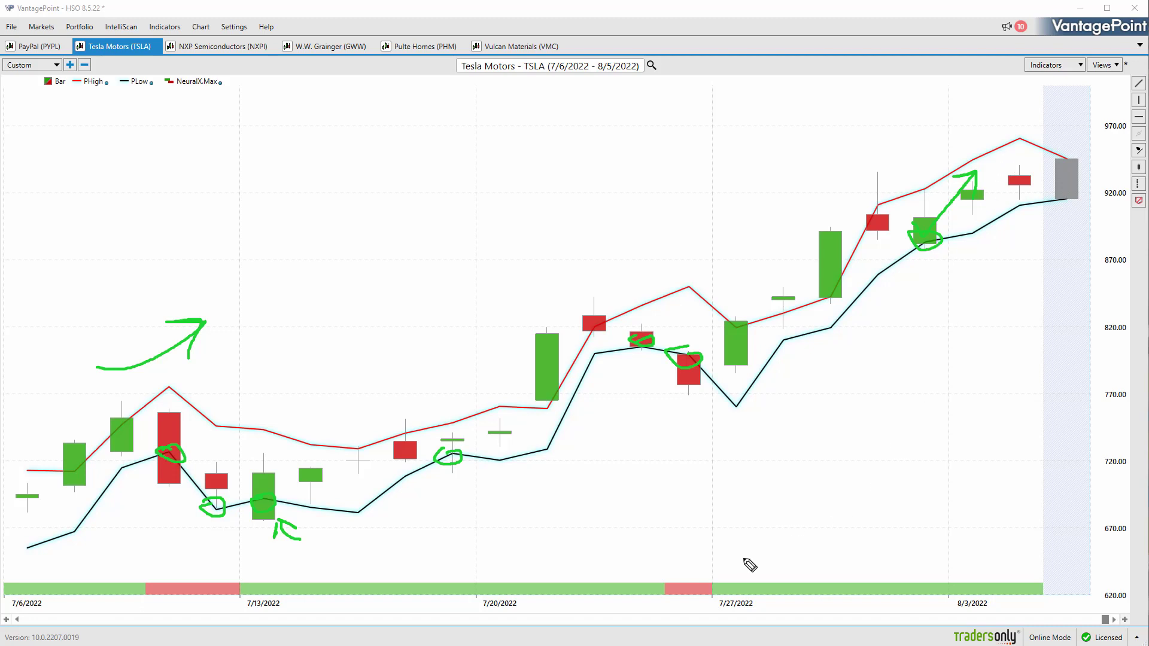
pyautogui.moveTo(741, 558)
pyautogui.mouseDown()
pyautogui.moveTo(1010, 542)
pyautogui.moveTo(1000, 573)
pyautogui.mouseUp()
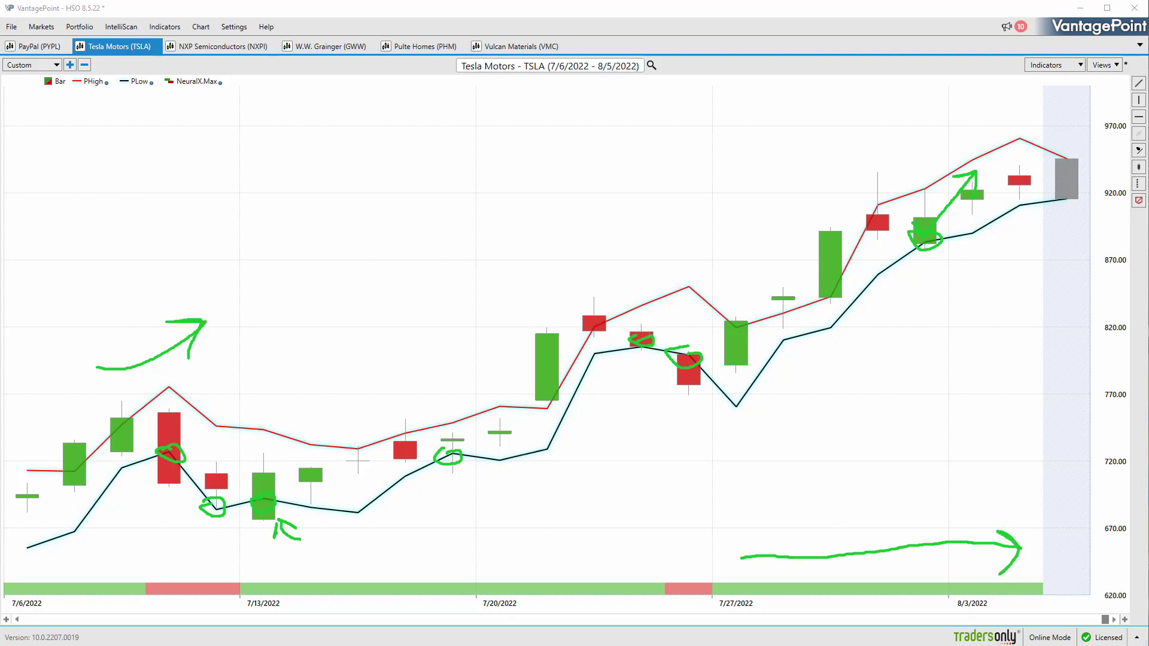
pyautogui.press('Escape')
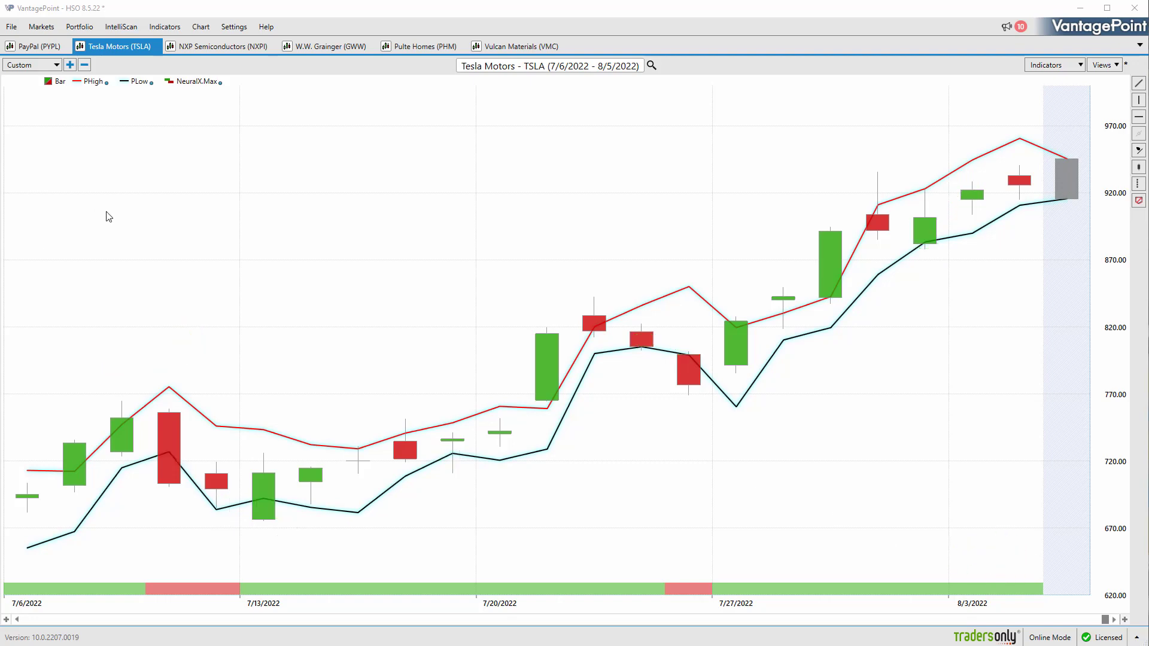
# - Return Tesla to the predicted crossover view and measure the gain from 7/7/2022 to the latest candle with a 200-share profit callout
pyautogui.press('F2')
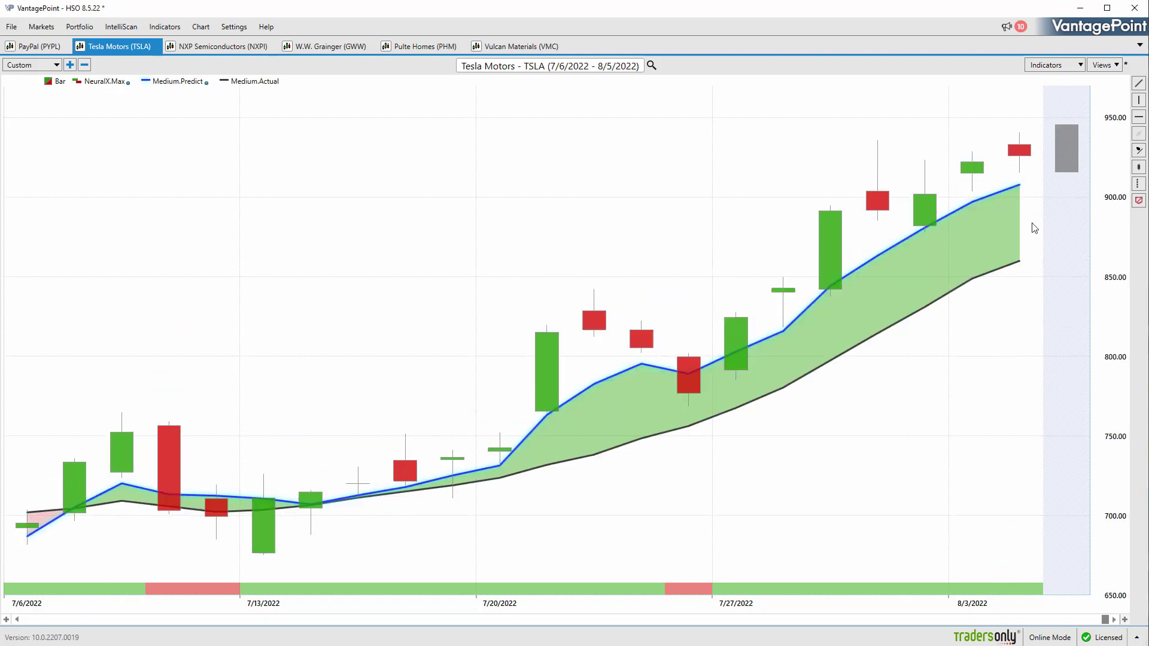
pyautogui.click(1139, 84)
pyautogui.moveTo(1028, 149); pyautogui.dragTo(82, 506)
pyautogui.rightClick(92, 499)
pyautogui.click(132, 509)
pyautogui.moveTo(90, 461); pyautogui.dragTo(152, 292)
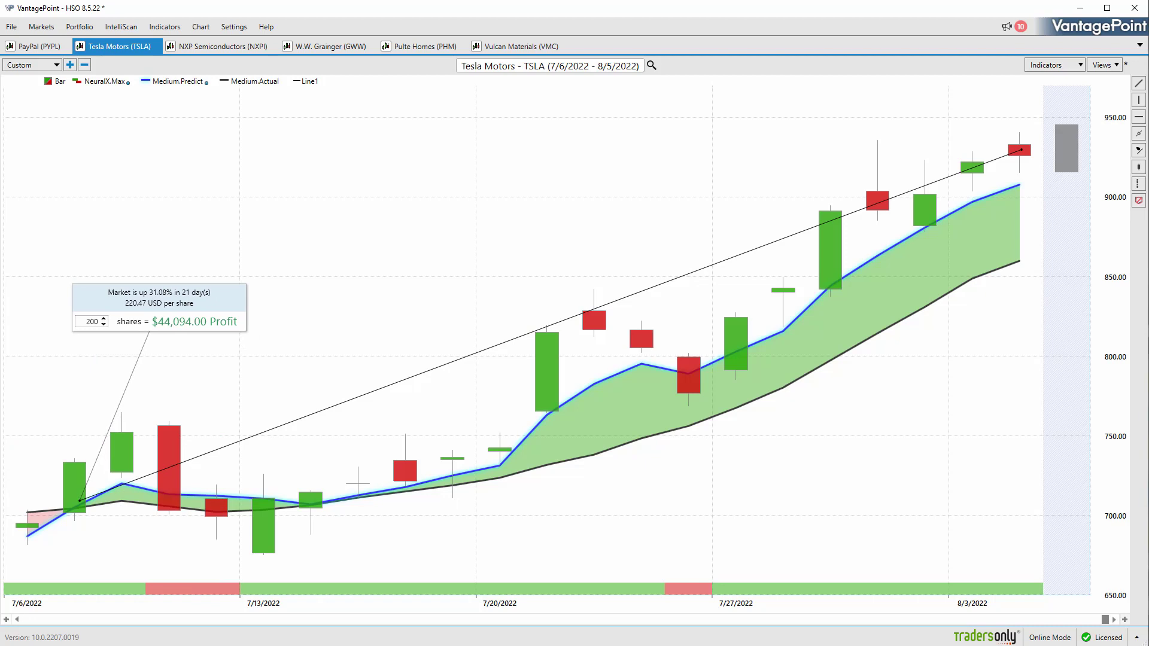
# - Circle Tesla's 7/7 crossover with an arrow beside it, circle the latest candles and predicted bar, and clear the ink
pyautogui.moveTo(98, 494)
pyautogui.mouseDown()
pyautogui.moveTo(72, 513)
pyautogui.moveTo(189, 508)
pyautogui.moveTo(191, 525)
pyautogui.mouseUp()
pyautogui.moveTo(983, 129)
pyautogui.mouseDown()
pyautogui.moveTo(1112, 174)
pyautogui.moveTo(1011, 146)
pyautogui.mouseUp()
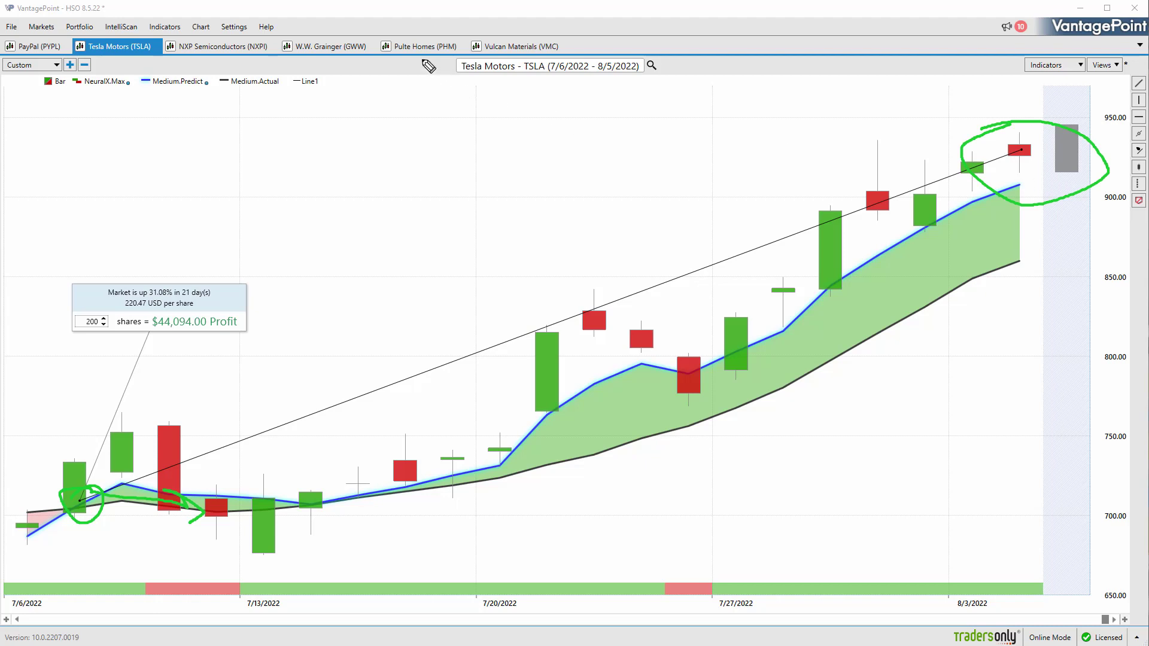
pyautogui.moveTo(422, 58); pyautogui.dragTo(455, 25)
pyautogui.press('Escape')
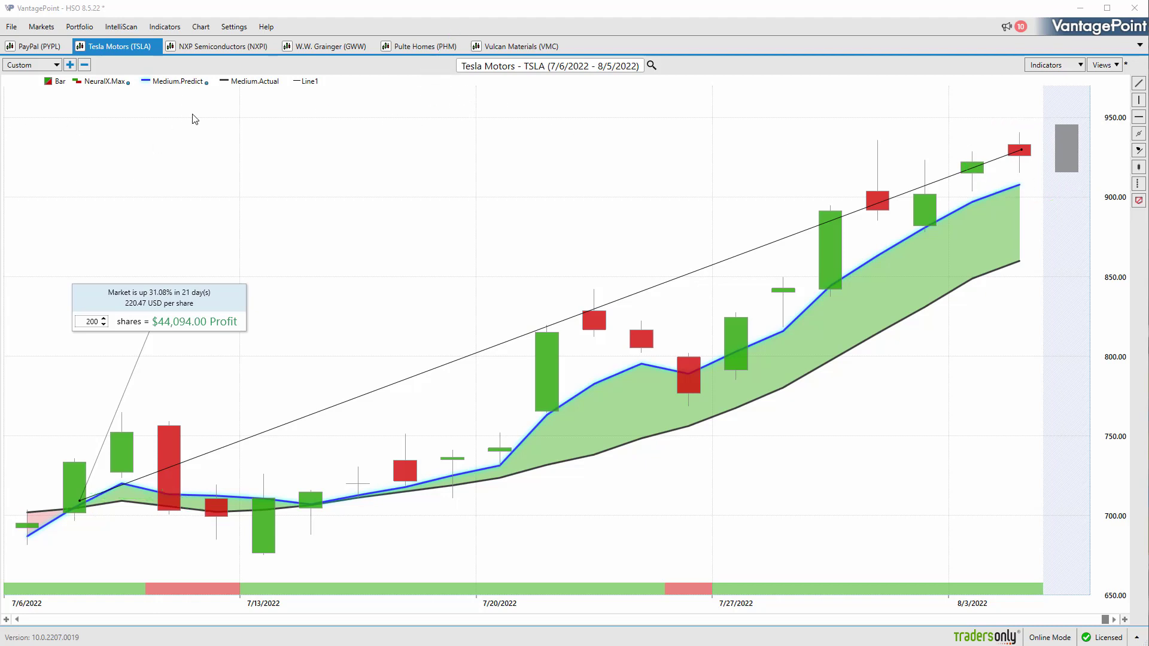
# - Open the NXP Semiconductors (NXPI) chart, circle the 7/11/2022 crossover with a rising arrow, and draw an arrow above the green neural index
pyautogui.click(212, 48)
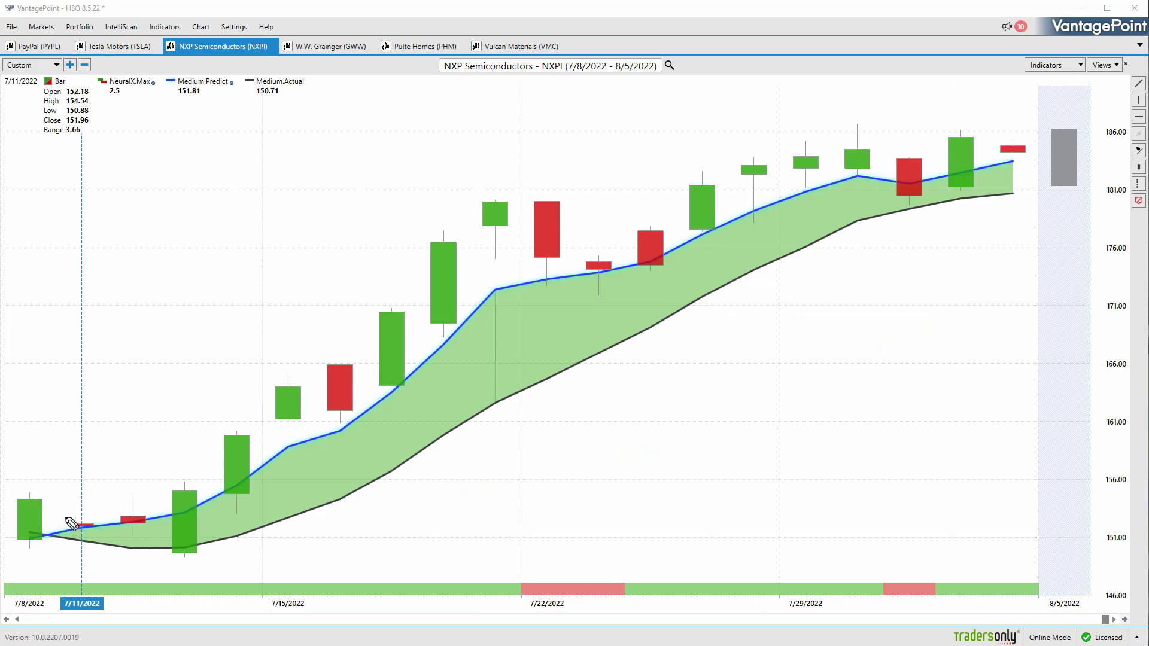
pyautogui.moveTo(67, 518)
pyautogui.mouseDown()
pyautogui.moveTo(95, 546)
pyautogui.moveTo(62, 520)
pyautogui.moveTo(120, 457)
pyautogui.moveTo(133, 482)
pyautogui.mouseUp()
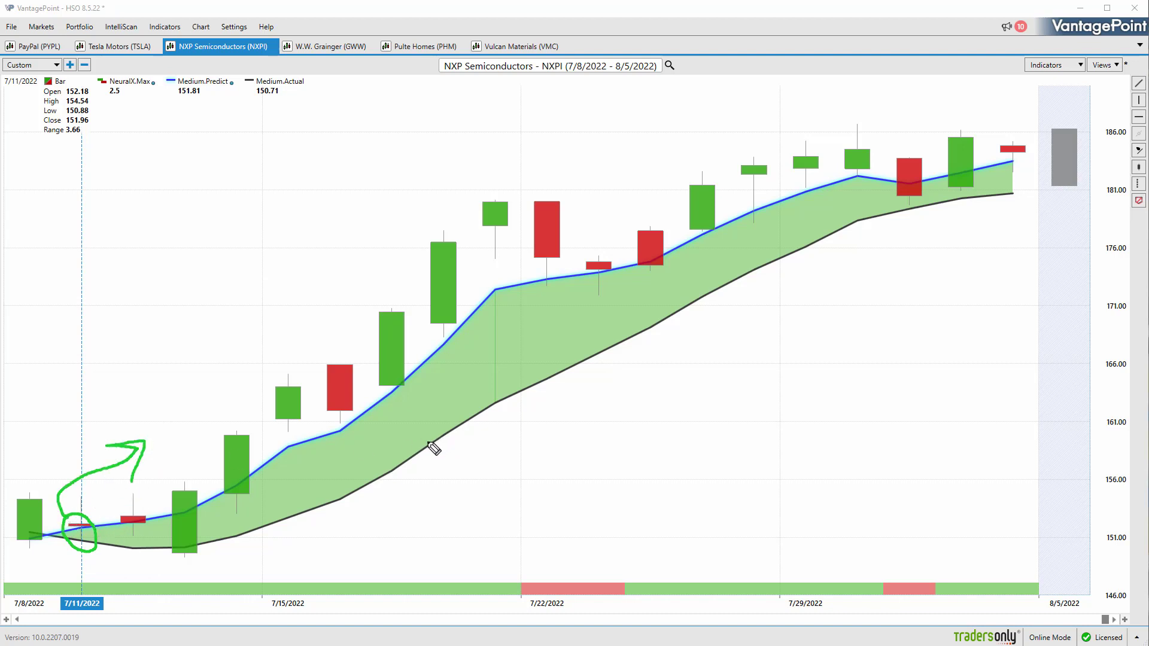
pyautogui.moveTo(174, 561)
pyautogui.mouseDown()
pyautogui.moveTo(266, 563)
pyautogui.moveTo(266, 585)
pyautogui.mouseUp()
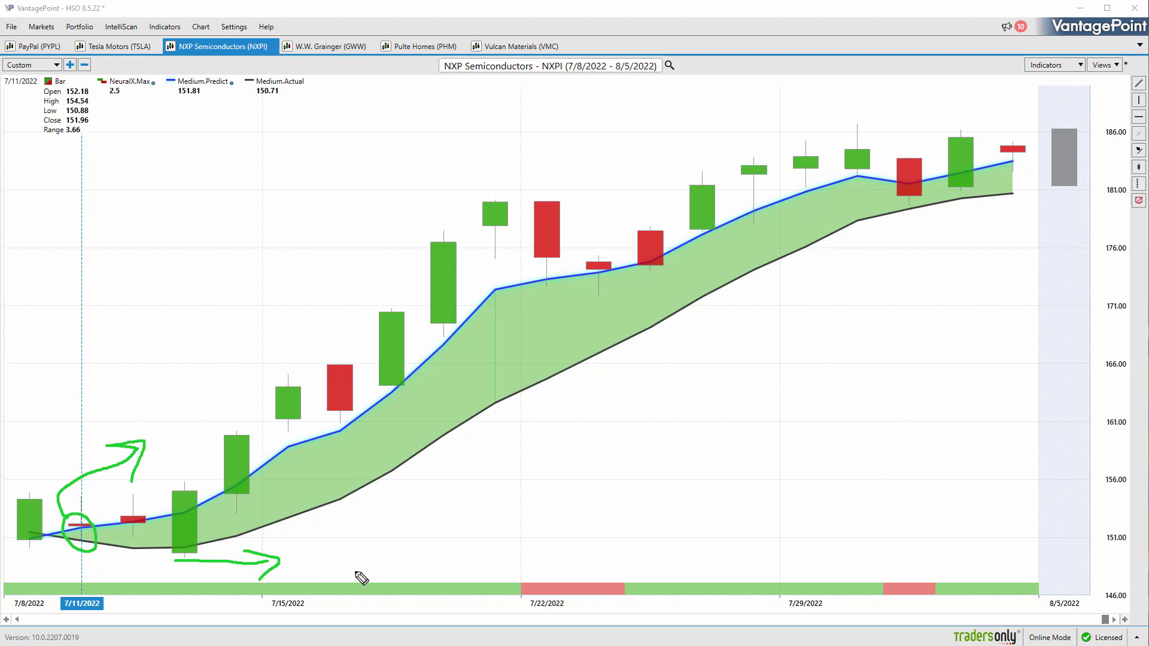
# - Point arrows at NXP's two red neural index segments and bracket the candles around 7/25 and from 8/2 onward
pyautogui.moveTo(514, 562); pyautogui.dragTo(552, 563)
pyautogui.moveTo(586, 239); pyautogui.dragTo(584, 285)
pyautogui.moveTo(697, 212); pyautogui.dragTo(698, 279)
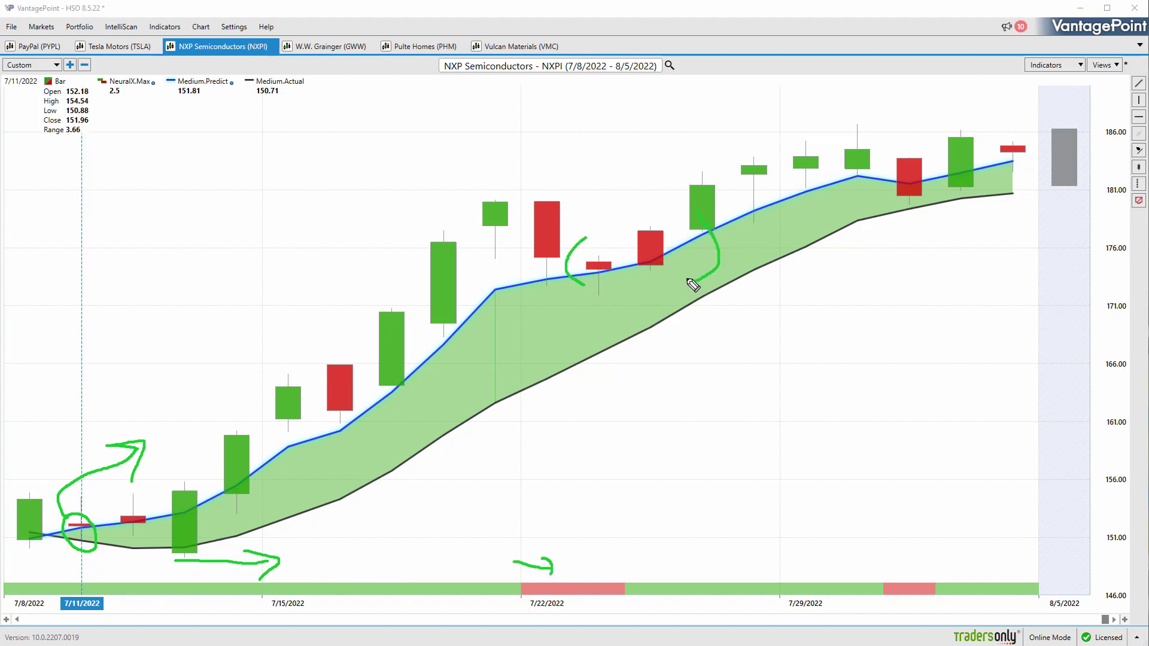
pyautogui.moveTo(847, 561)
pyautogui.mouseDown()
pyautogui.moveTo(902, 565)
pyautogui.moveTo(899, 581)
pyautogui.mouseUp()
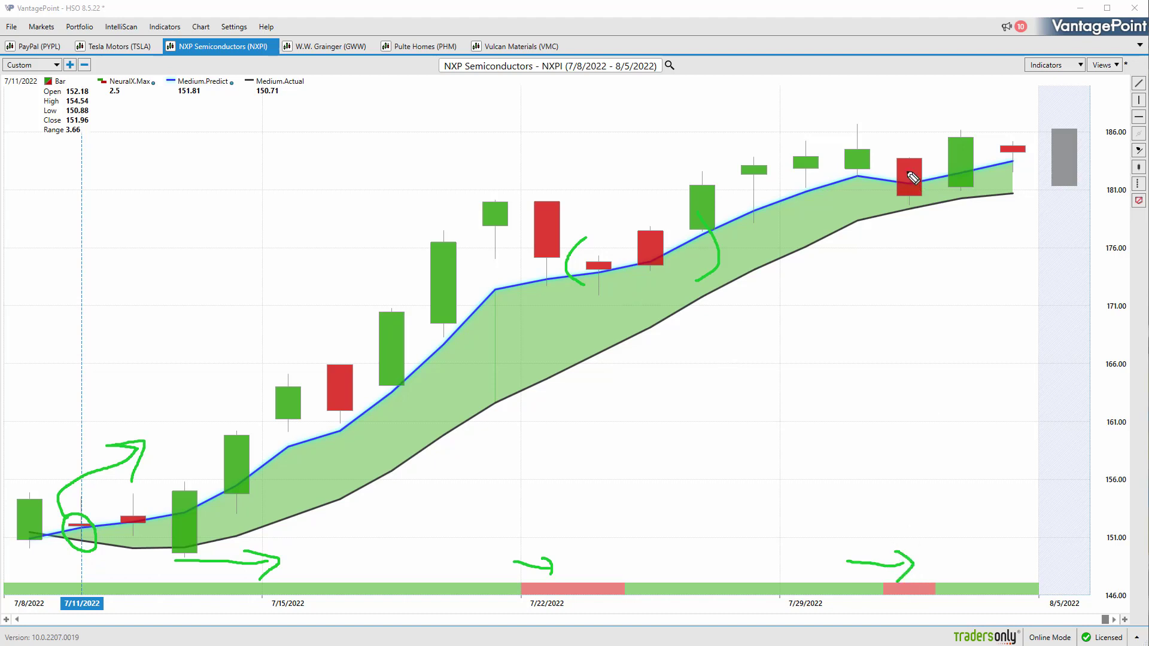
pyautogui.moveTo(897, 144); pyautogui.dragTo(909, 203)
pyautogui.moveTo(1028, 135); pyautogui.dragTo(1034, 202)
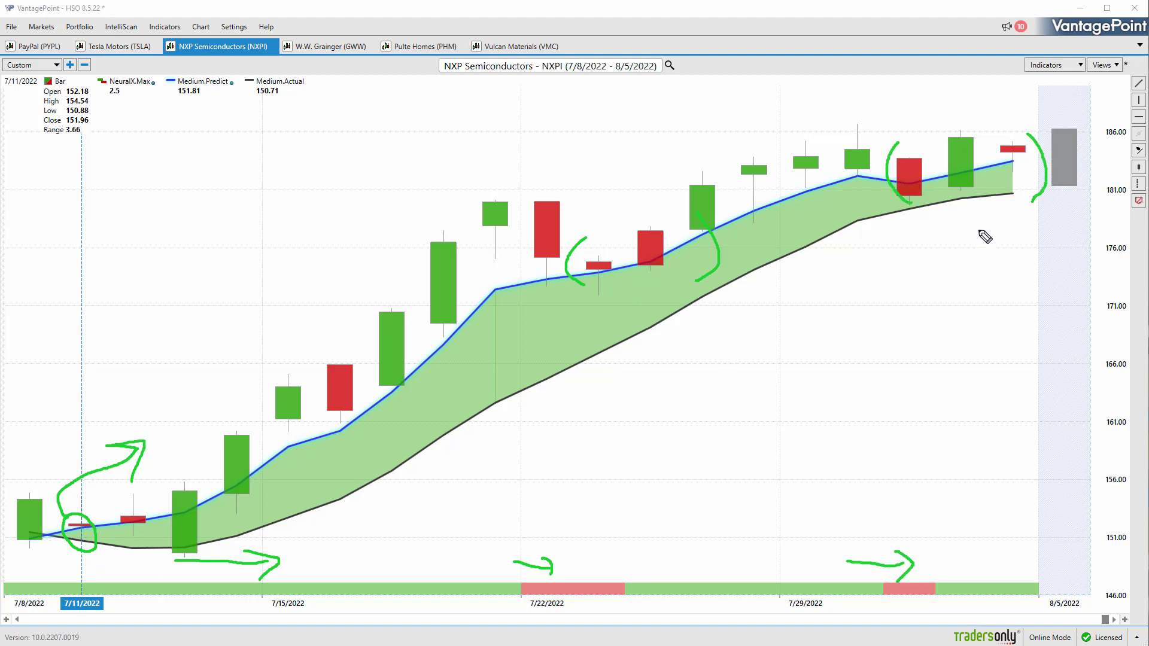
# - Draw a long rising arrow above NXP's mid-July rally and clear the ink
pyautogui.moveTo(238, 297)
pyautogui.mouseDown()
pyautogui.moveTo(277, 292)
pyautogui.moveTo(524, 172)
pyautogui.mouseUp()
pyautogui.moveTo(499, 166)
pyautogui.mouseDown()
pyautogui.moveTo(527, 170)
pyautogui.moveTo(519, 200)
pyautogui.mouseUp()
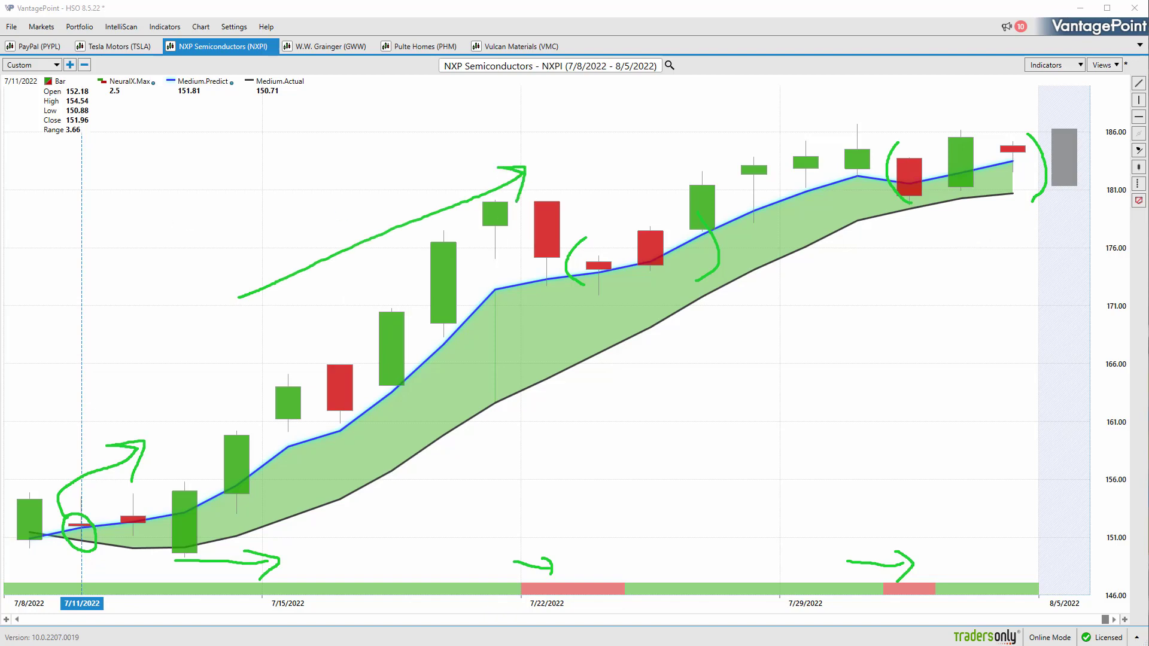
pyautogui.press('Escape')
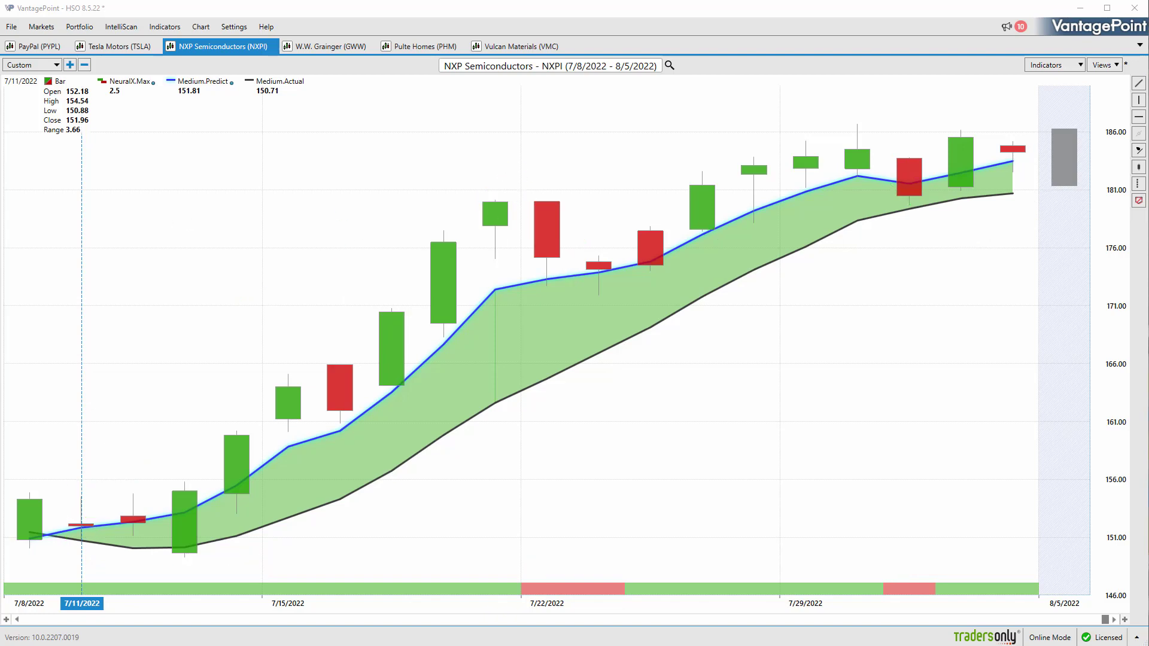
# - Switch NXP to the predicted high and low view, circle the predicted low at 7/13, 7/18, 7/22, 7/25 and 8/2, arrow the 8/2 rebound, and erase the marks
pyautogui.click(191, 230)
pyautogui.hotkey('ctrl', '2')
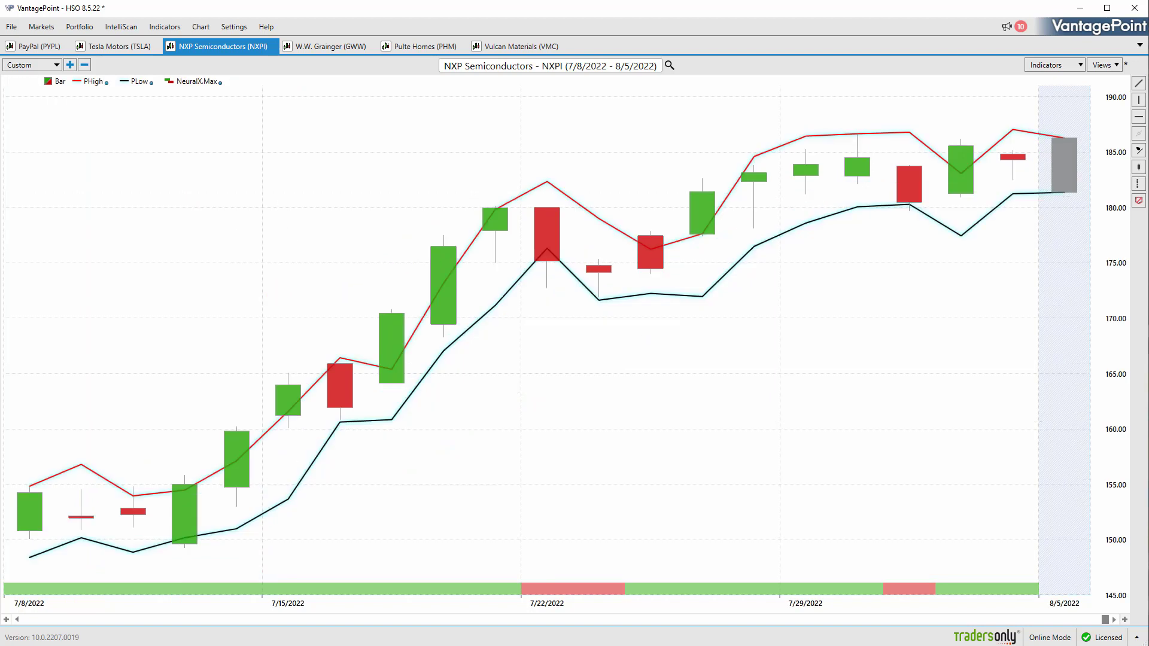
pyautogui.moveTo(200, 541); pyautogui.dragTo(171, 526)
pyautogui.moveTo(347, 415)
pyautogui.mouseDown()
pyautogui.moveTo(317, 427)
pyautogui.moveTo(326, 432)
pyautogui.mouseUp()
pyautogui.moveTo(561, 246); pyautogui.dragTo(537, 243)
pyautogui.moveTo(577, 287); pyautogui.dragTo(616, 293)
pyautogui.moveTo(908, 206); pyautogui.dragTo(911, 215)
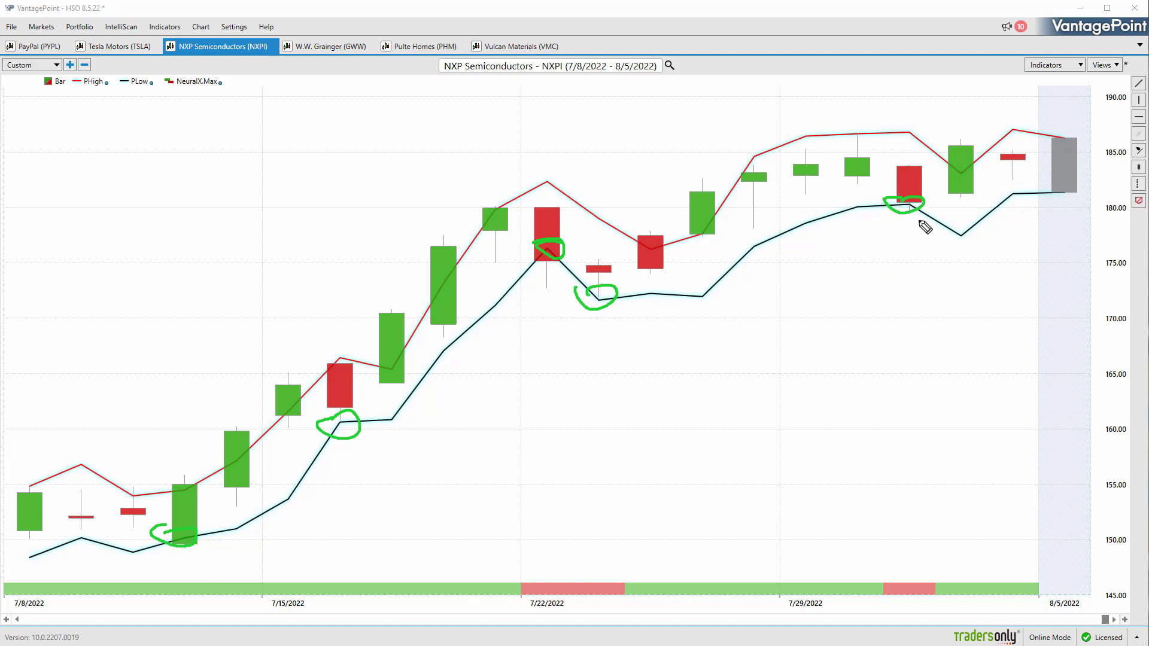
pyautogui.moveTo(872, 168)
pyautogui.mouseDown()
pyautogui.moveTo(907, 199)
pyautogui.moveTo(958, 143)
pyautogui.mouseUp()
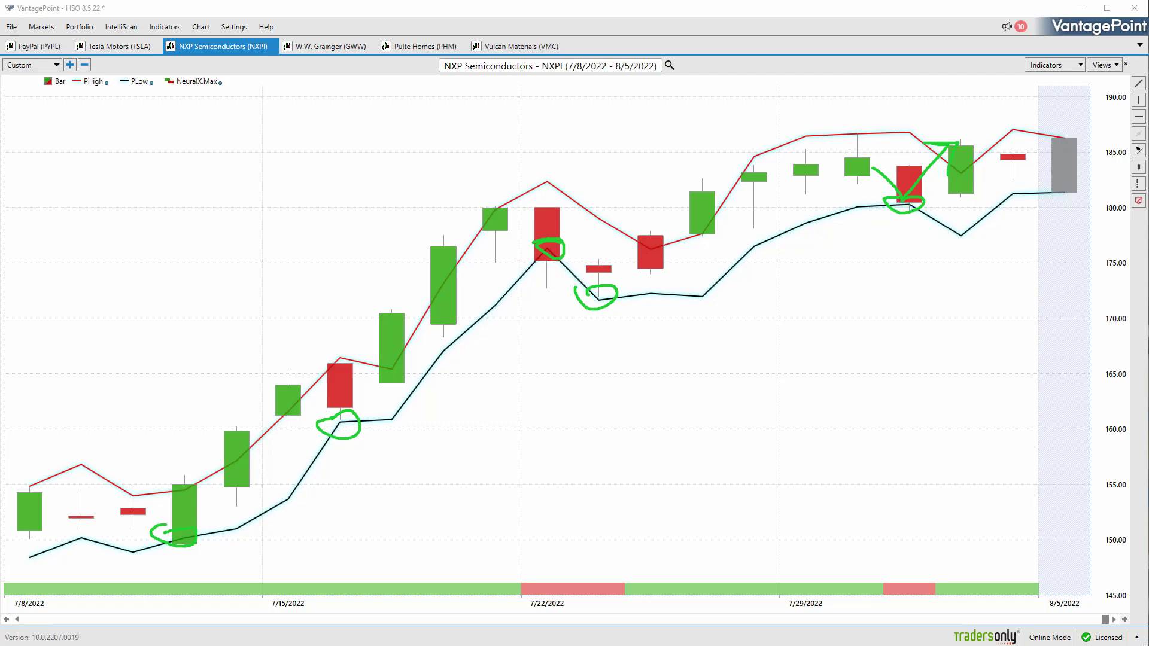
pyautogui.press('e')
# - Draw a long rising arrow above NXP's July candles, underline the start of the chart title, and erase the marks
pyautogui.moveTo(139, 222); pyautogui.dragTo(436, 154)
pyautogui.moveTo(367, 145)
pyautogui.mouseDown()
pyautogui.moveTo(426, 166)
pyautogui.moveTo(419, 175)
pyautogui.mouseUp()
pyautogui.moveTo(431, 78); pyautogui.dragTo(498, 78)
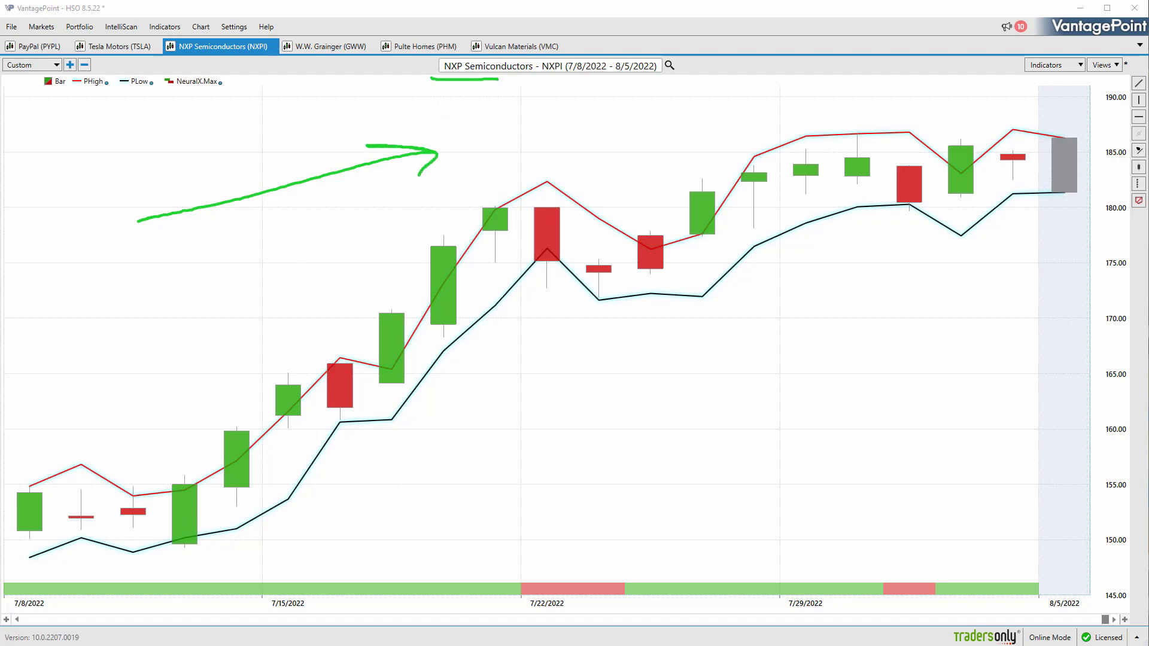
pyautogui.press('e')
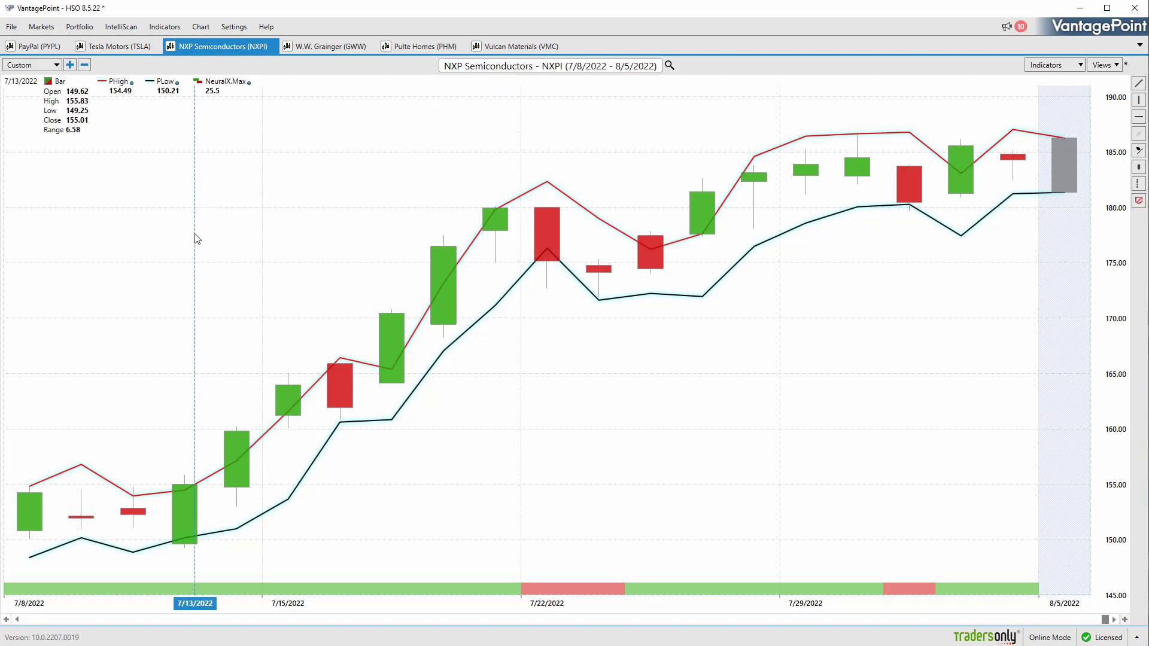
# - Return NXP to the predicted crossover view and measure the gain from the 7/11 crossover to the latest candle with a 200-share profit callout
pyautogui.press('F2')
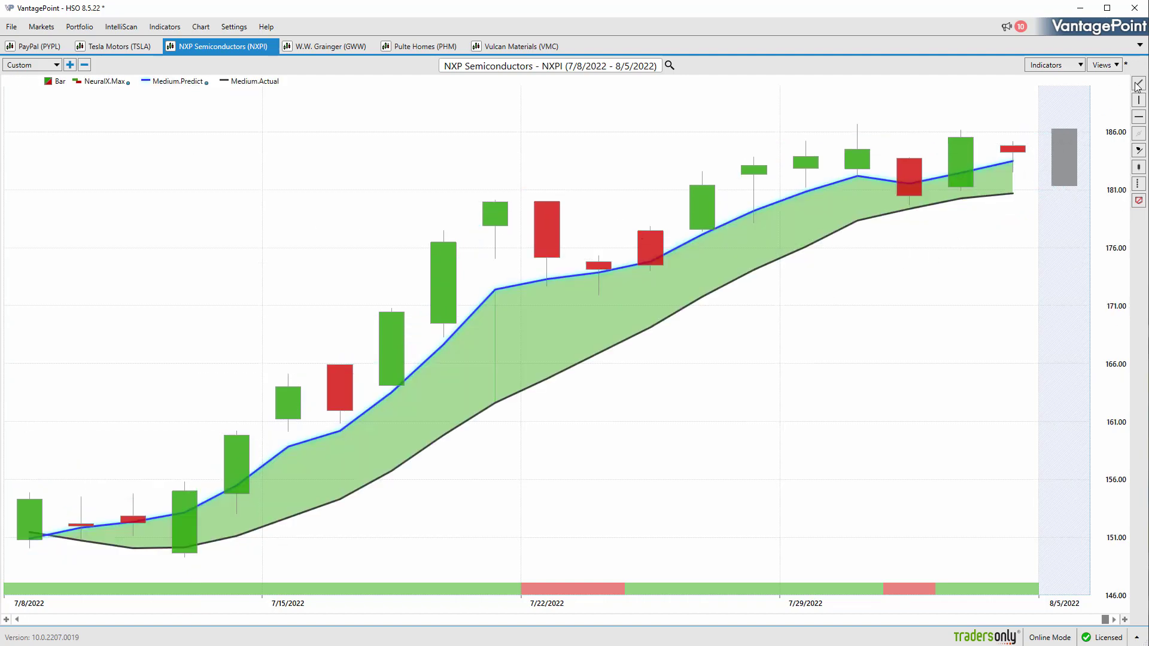
pyautogui.click(1138, 84)
pyautogui.moveTo(1013, 143); pyautogui.dragTo(164, 388)
pyautogui.rightClick(110, 522)
pyautogui.click(119, 527)
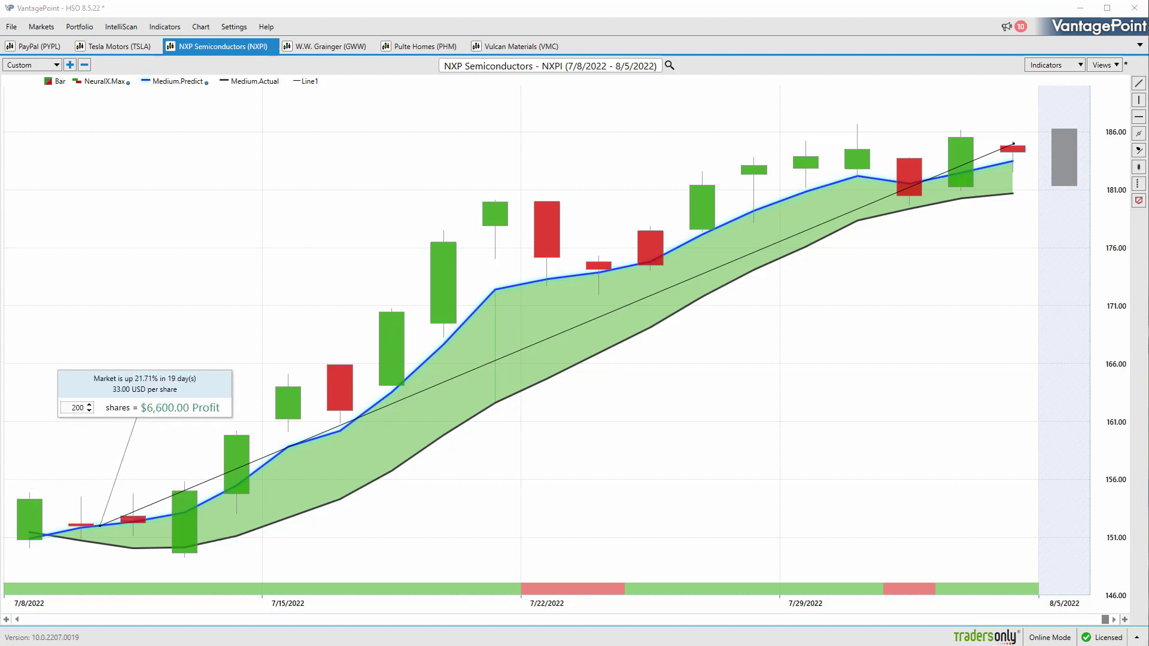
# - Open the W.W. Grainger (GWW) chart, circle the 7/21/2022 crossover with a rising arrow, arrow the green neural index, and bracket the last two candles
pyautogui.click(320, 47)
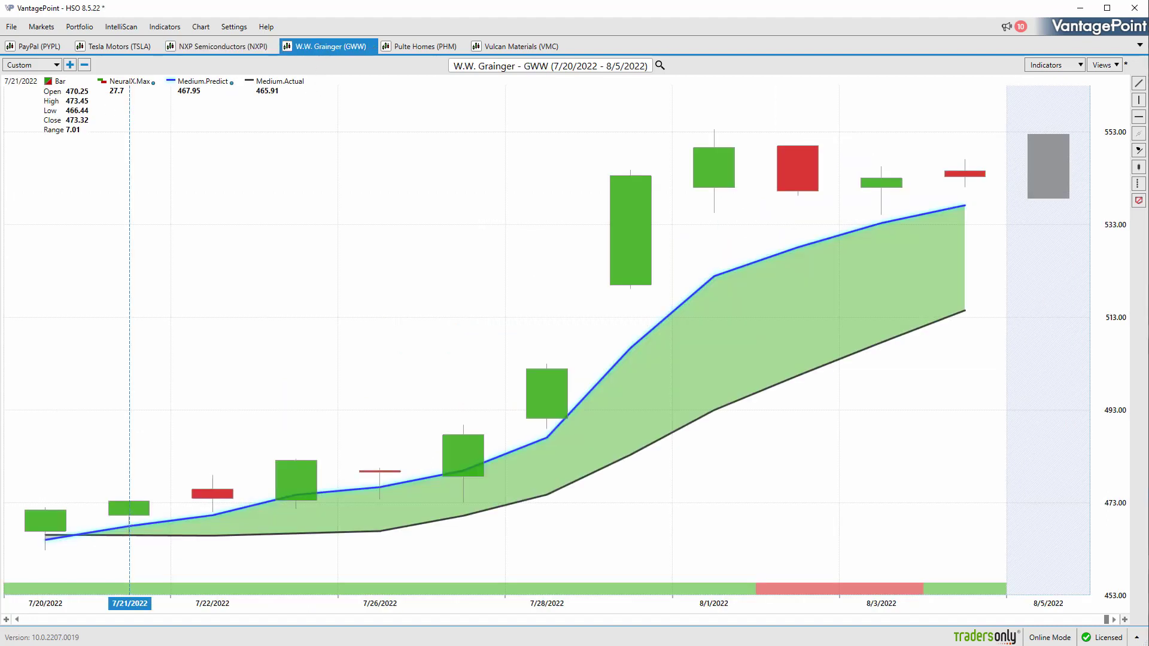
pyautogui.moveTo(119, 506)
pyautogui.mouseDown()
pyautogui.moveTo(126, 543)
pyautogui.moveTo(106, 507)
pyautogui.moveTo(205, 426)
pyautogui.moveTo(196, 465)
pyautogui.mouseUp()
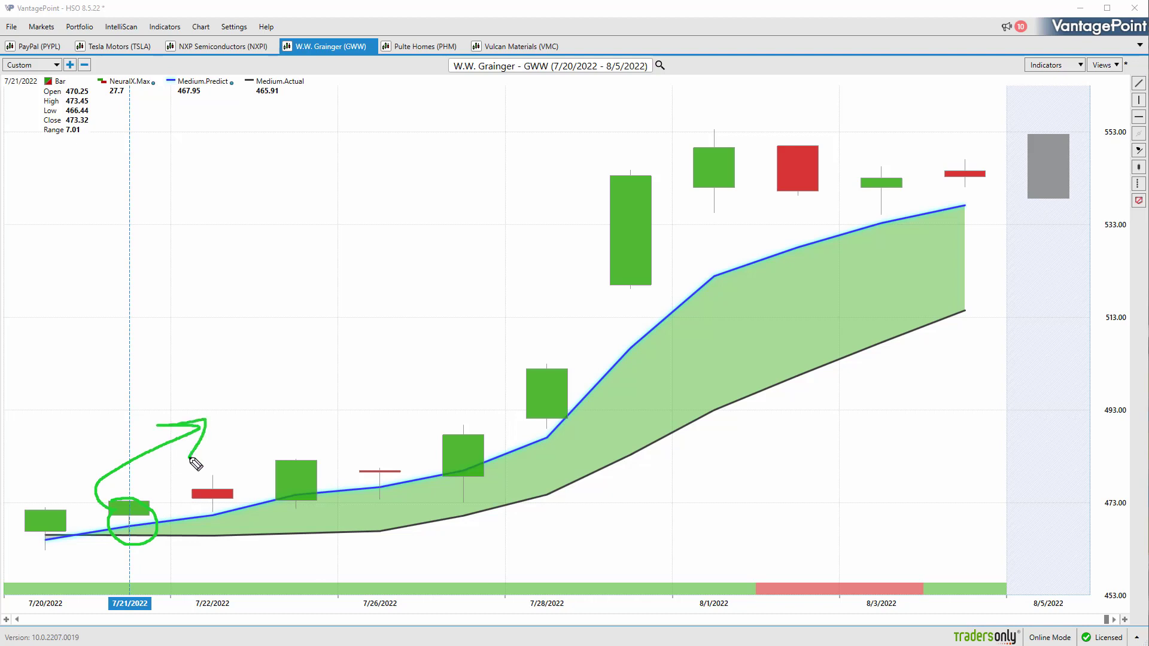
pyautogui.moveTo(168, 573)
pyautogui.mouseDown()
pyautogui.moveTo(261, 572)
pyautogui.moveTo(246, 584)
pyautogui.mouseUp()
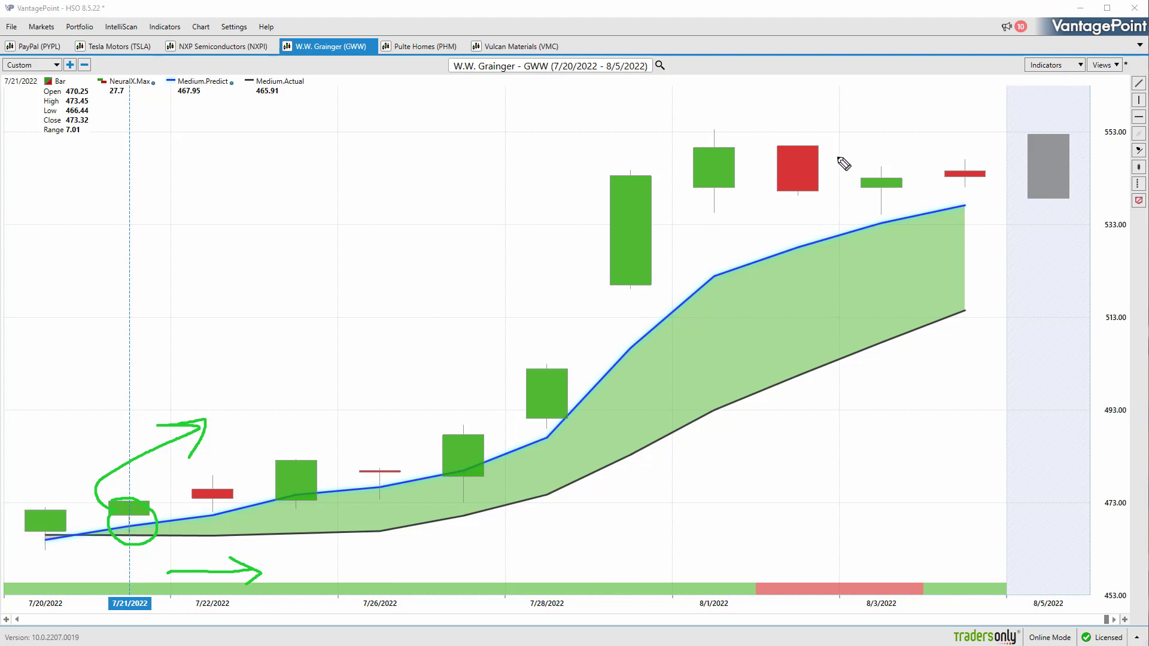
pyautogui.moveTo(842, 145); pyautogui.dragTo(845, 215)
pyautogui.moveTo(982, 142); pyautogui.dragTo(988, 214)
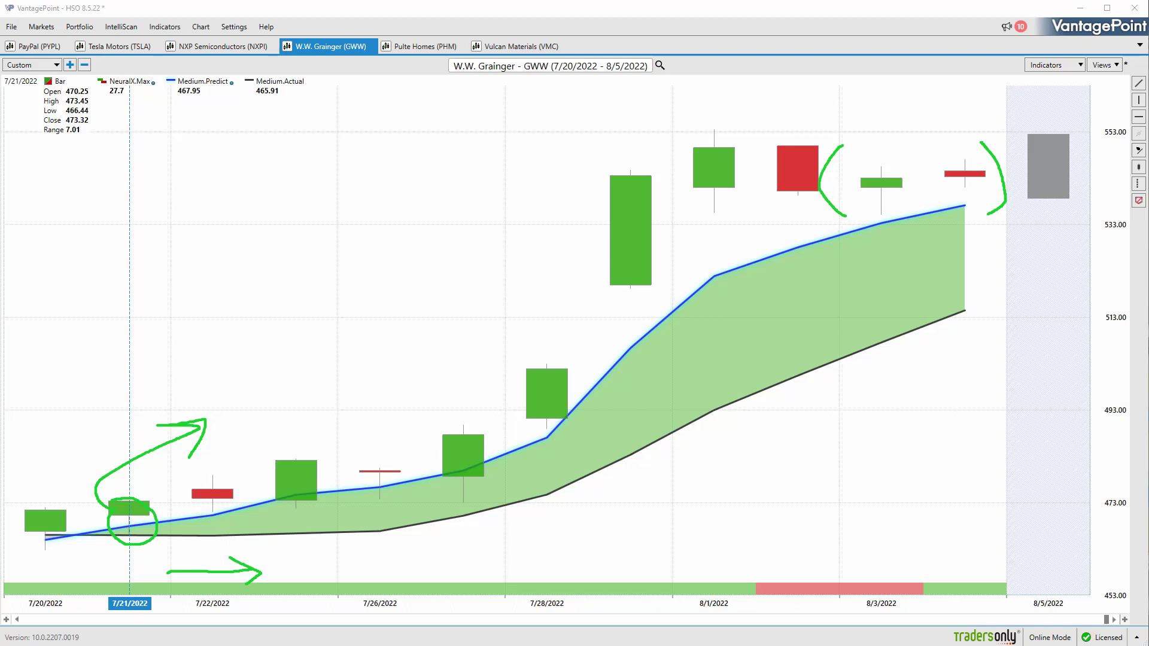
# - Erase the marks and measure Grainger's gain from the 7/21/2022 crossover to the latest candle with a 100-share profit callout
pyautogui.press('Escape')
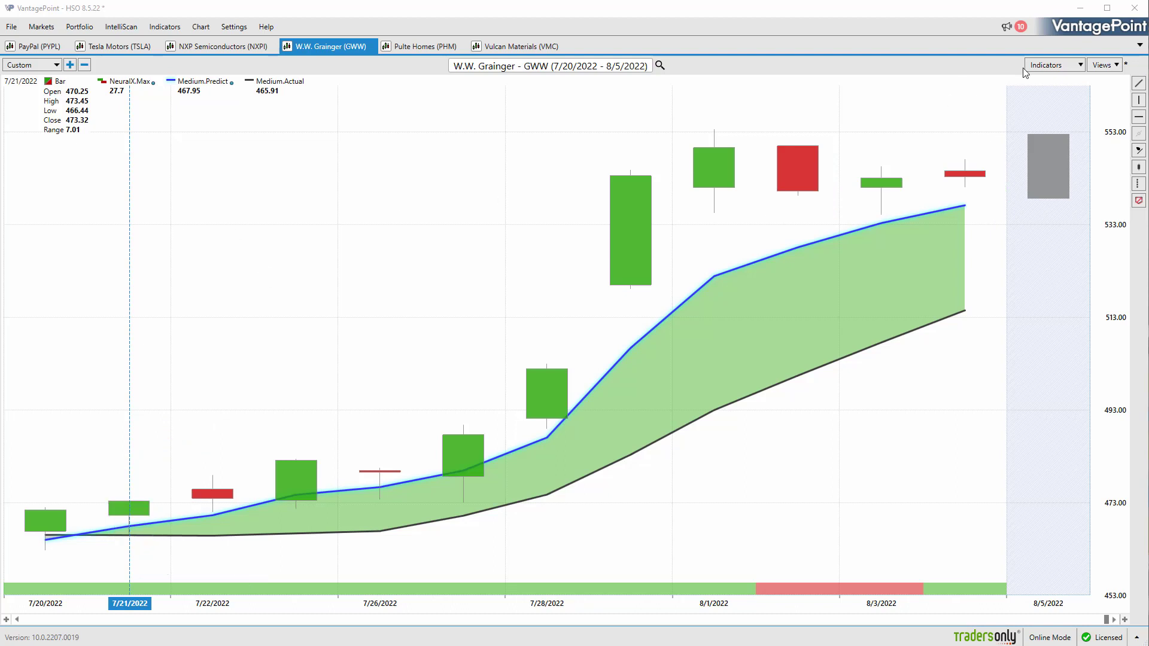
pyautogui.click(1139, 83)
pyautogui.moveTo(968, 178)
pyautogui.mouseDown()
pyautogui.moveTo(128, 521)
pyautogui.moveTo(143, 453)
pyautogui.moveTo(233, 278)
pyautogui.moveTo(201, 275)
pyautogui.moveTo(218, 277)
pyautogui.mouseUp()
pyautogui.rightClick(148, 508)
pyautogui.click(164, 517)
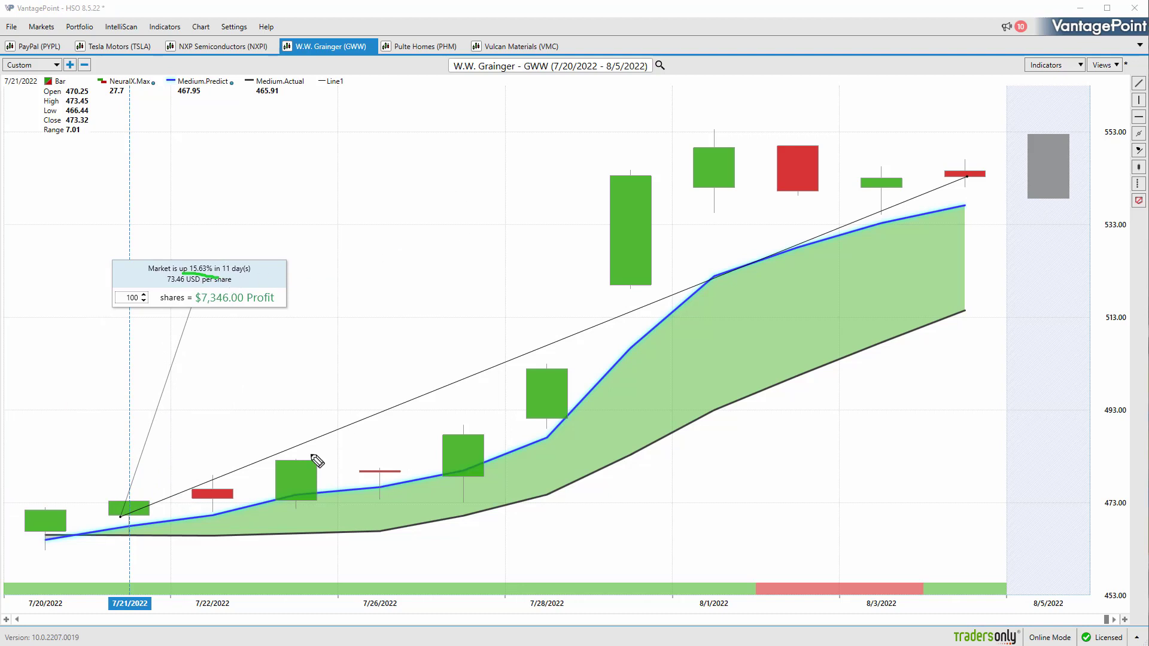
# - Draw rising arrows along Grainger's green trend area and from the 7/21 candle, underline the callout's percentage gain, and erase the marks
pyautogui.moveTo(639, 421)
pyautogui.mouseDown()
pyautogui.moveTo(872, 286)
pyautogui.moveTo(867, 319)
pyautogui.mouseUp()
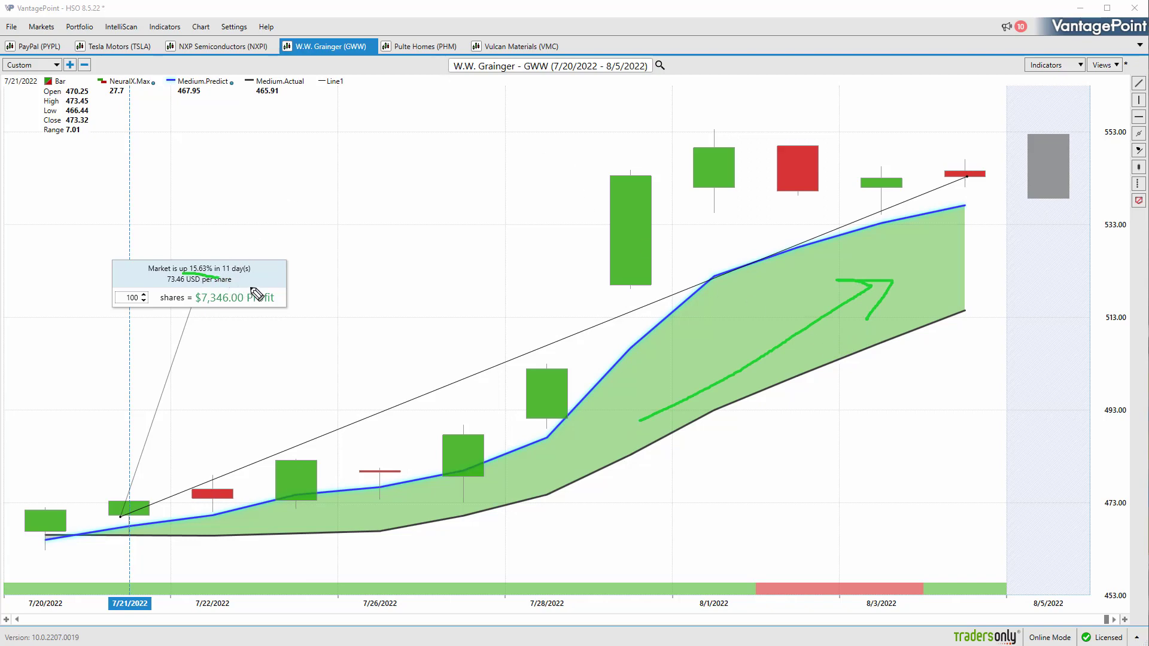
pyautogui.moveTo(219, 277); pyautogui.dragTo(256, 277)
pyautogui.moveTo(120, 501)
pyautogui.mouseDown()
pyautogui.moveTo(112, 506)
pyautogui.moveTo(126, 510)
pyautogui.moveTo(236, 404)
pyautogui.moveTo(238, 429)
pyautogui.mouseUp()
pyautogui.press('Escape')
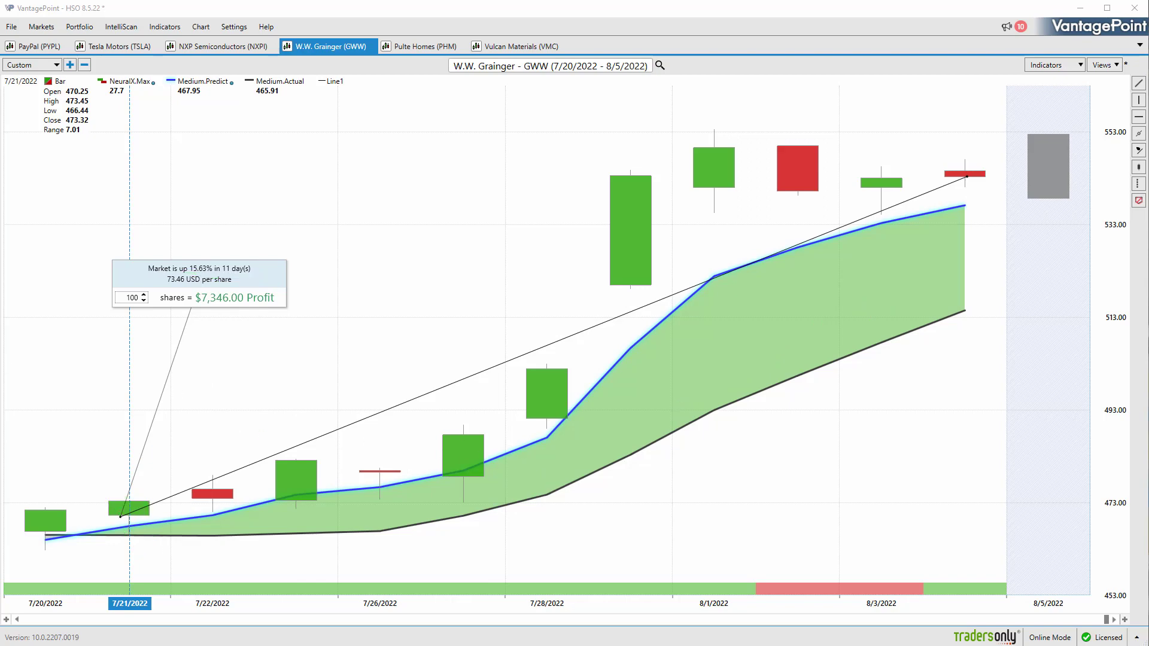
# - Switch Grainger to the predicted high and low view and circle the predicted lows at 7/21–7/27 and 8/1–8/4, plus the callout area
pyautogui.press('F3')
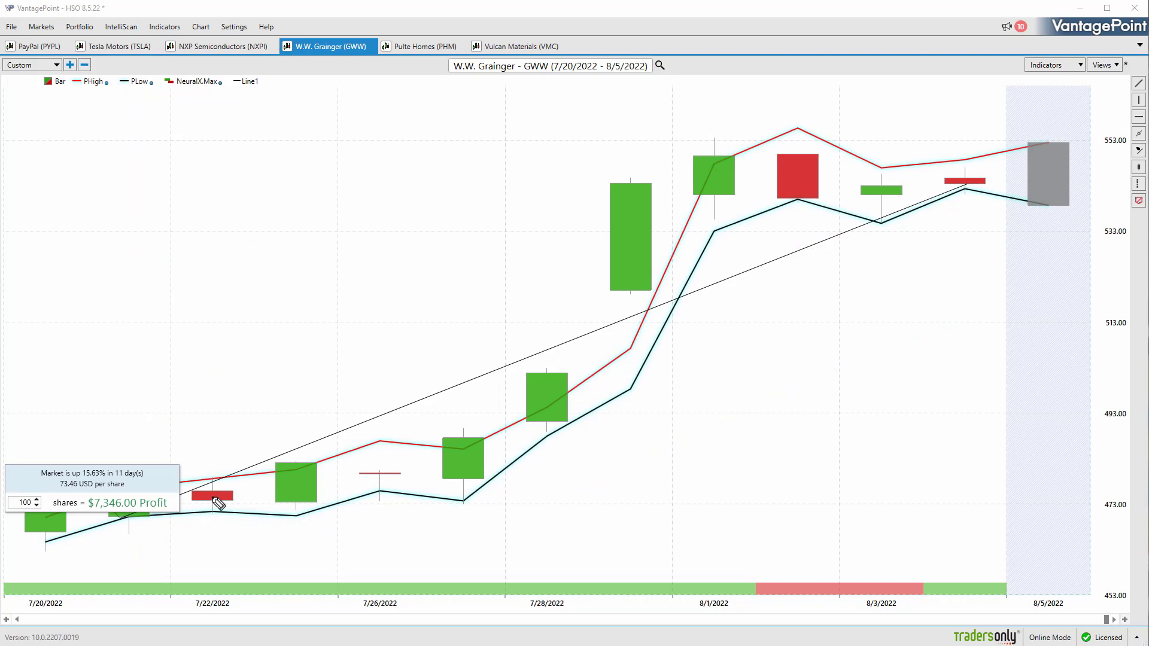
pyautogui.moveTo(244, 505); pyautogui.dragTo(322, 504)
pyautogui.moveTo(388, 492); pyautogui.dragTo(392, 487)
pyautogui.moveTo(472, 496); pyautogui.dragTo(467, 495)
pyautogui.moveTo(727, 211)
pyautogui.mouseDown()
pyautogui.moveTo(718, 214)
pyautogui.moveTo(799, 203)
pyautogui.mouseUp()
pyautogui.moveTo(908, 225)
pyautogui.mouseDown()
pyautogui.moveTo(897, 216)
pyautogui.moveTo(964, 191)
pyautogui.mouseUp()
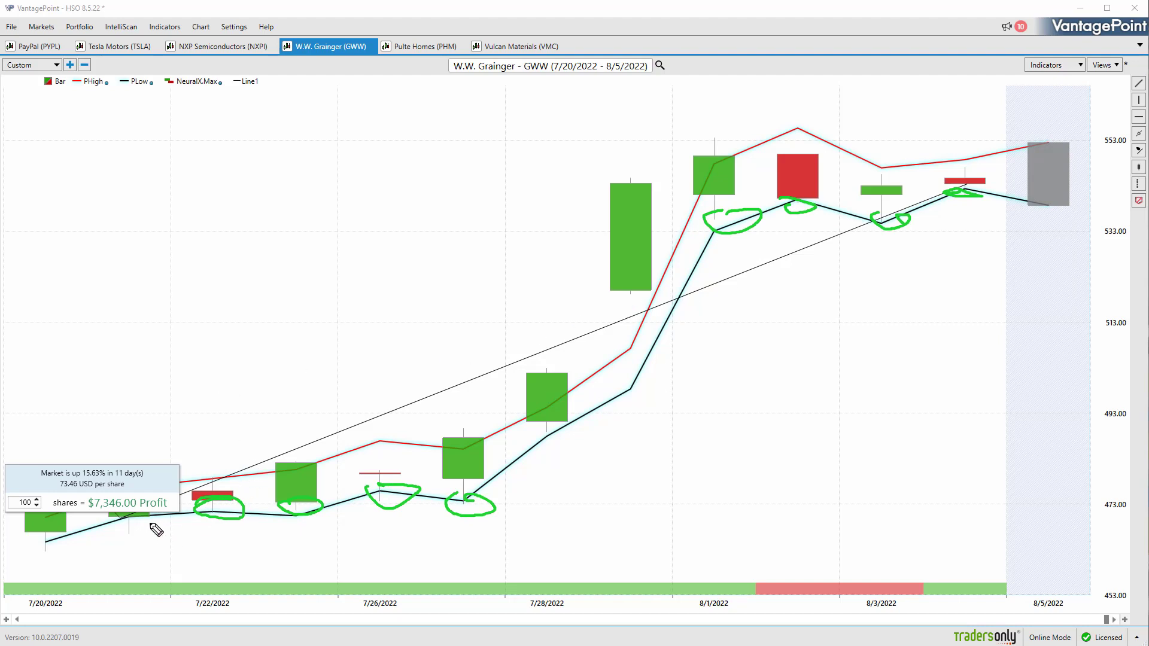
pyautogui.moveTo(151, 516); pyautogui.dragTo(143, 513)
pyautogui.moveTo(74, 449)
pyautogui.mouseDown()
pyautogui.moveTo(149, 485)
pyautogui.moveTo(129, 490)
pyautogui.mouseUp()
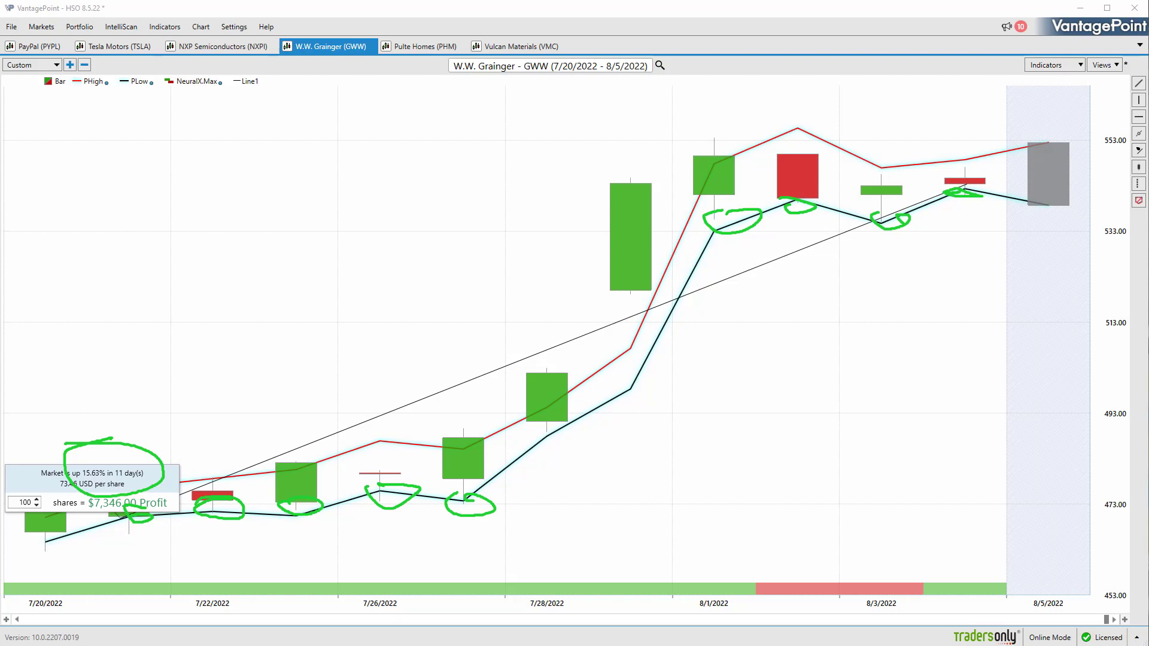
# - Erase the marks, return Grainger to the predicted crossover view, and move the profit callout clear of the first candles
pyautogui.moveTo(82, 466); pyautogui.dragTo(239, 235)
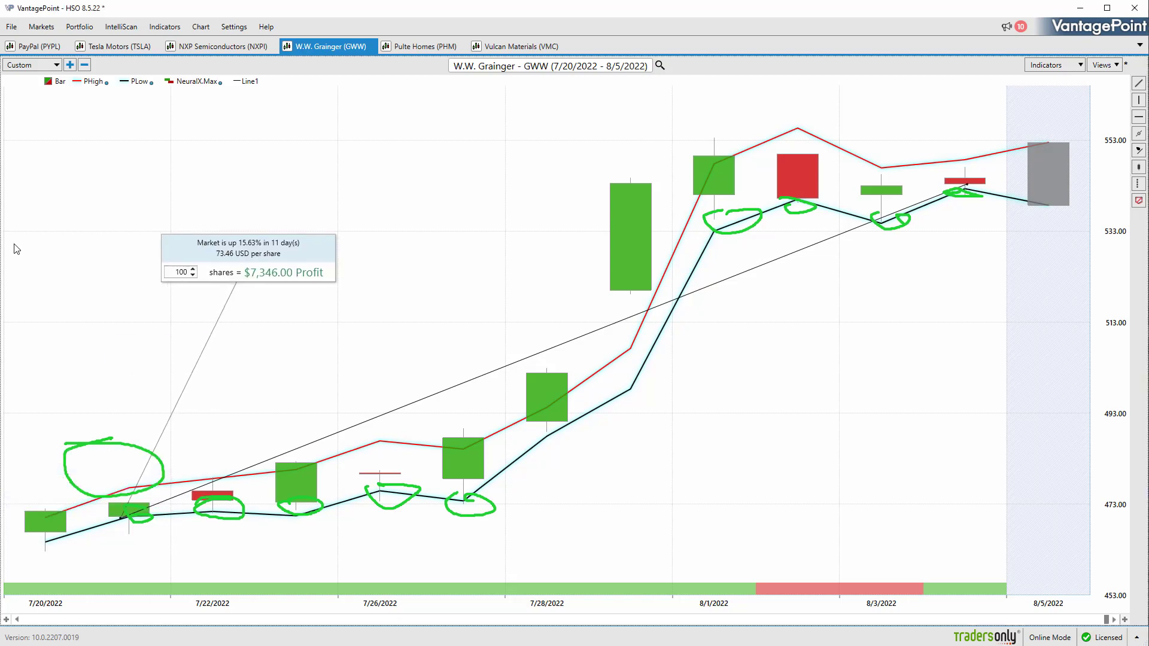
pyautogui.press('Escape')
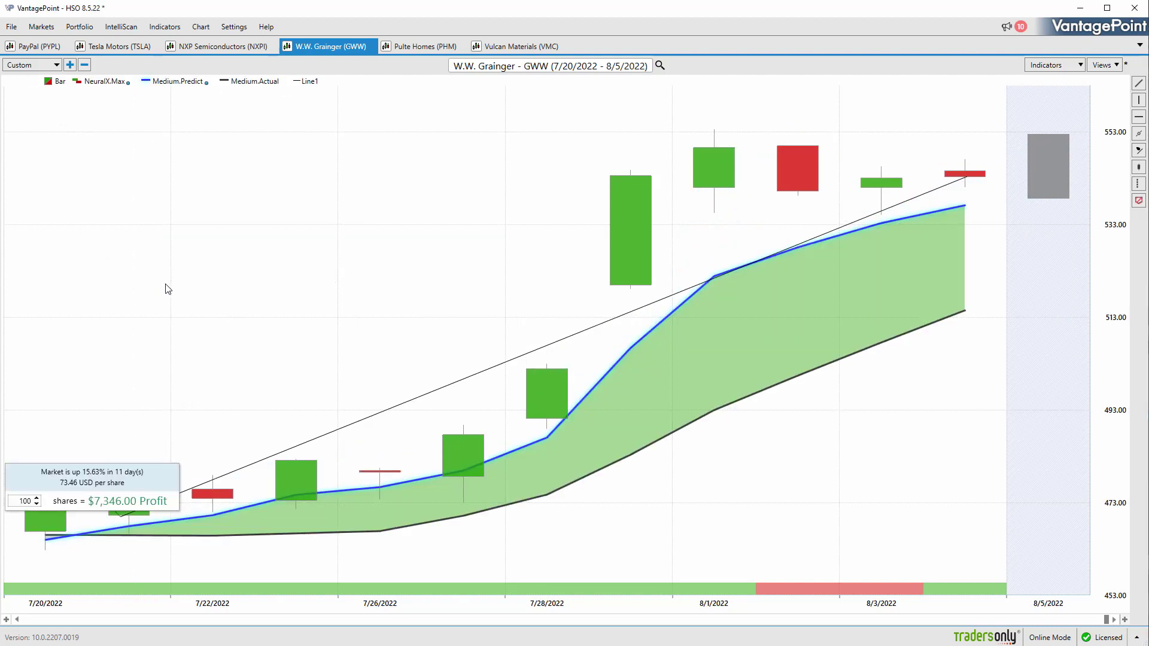
pyautogui.moveTo(106, 476); pyautogui.dragTo(257, 316)
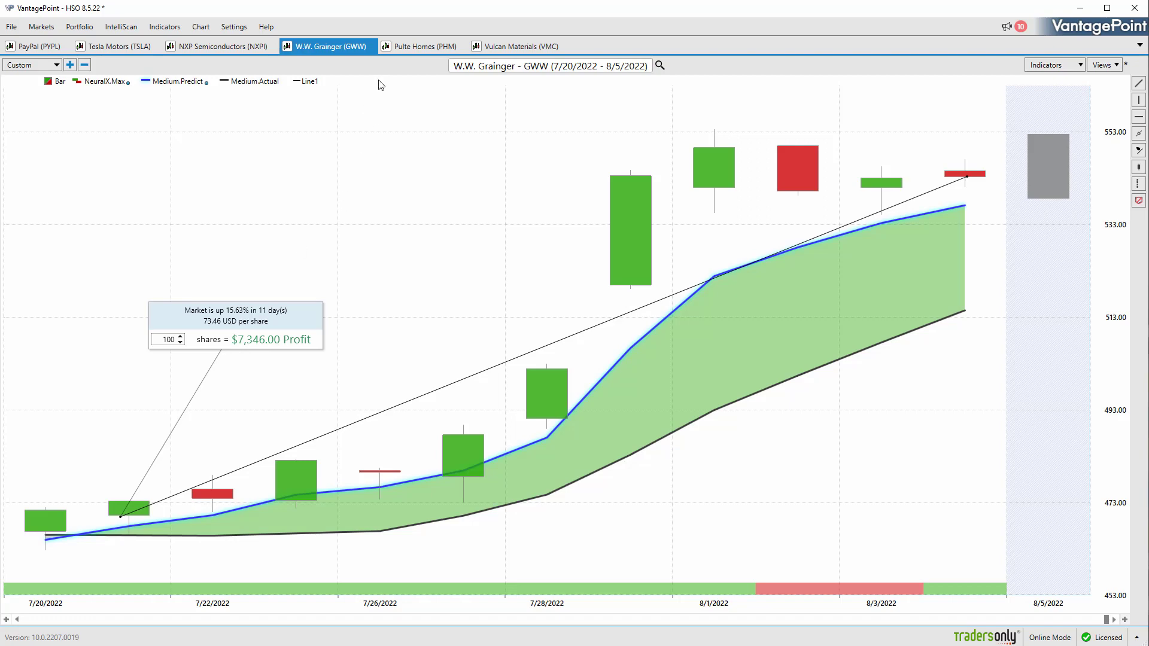
# - Open the Pulte Homes (PHM) chart, circle the 6/24/2022 crossover with a rising arrow, and erase the marks
pyautogui.click(414, 49)
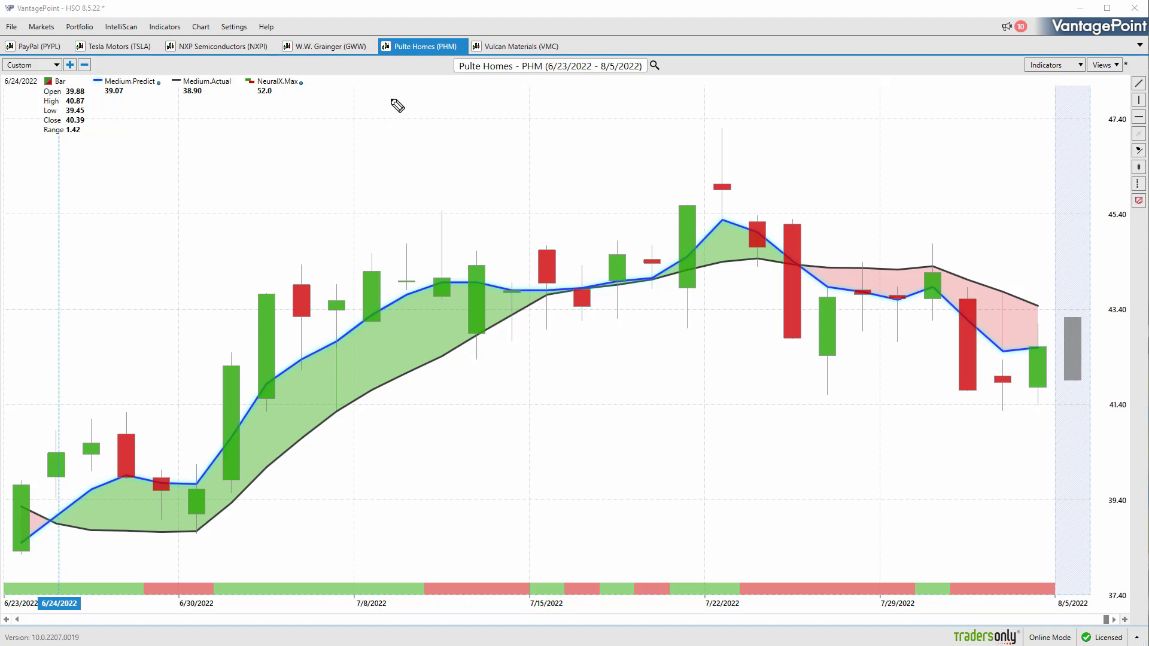
pyautogui.moveTo(71, 515)
pyautogui.mouseDown()
pyautogui.moveTo(57, 492)
pyautogui.moveTo(99, 402)
pyautogui.moveTo(86, 440)
pyautogui.mouseUp()
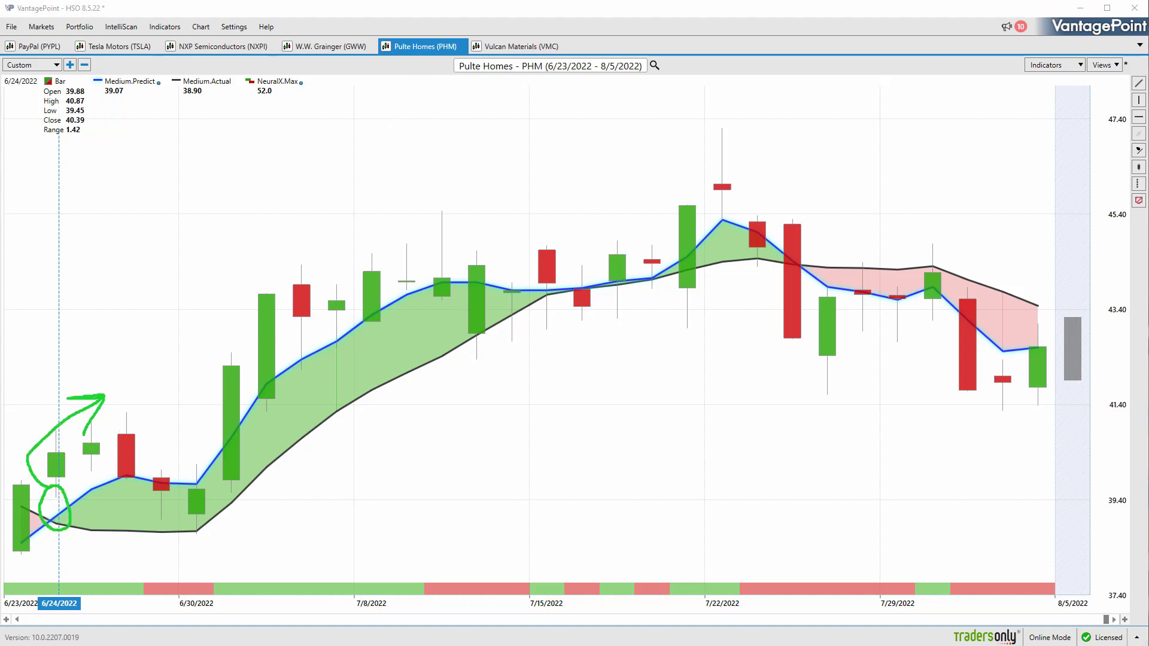
pyautogui.press('Escape')
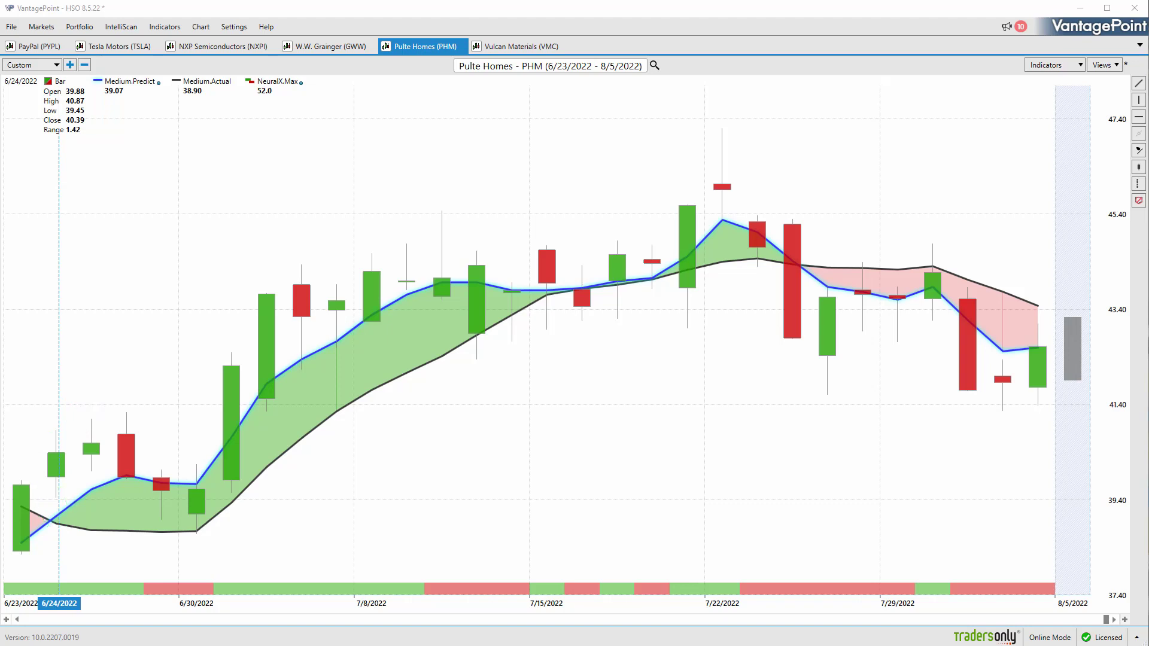
# - Measure Pulte Homes' gain from the 6/24 crossover to the 7/25 candle with a 200-share profit callout placed above the candles
pyautogui.click(1138, 85)
pyautogui.moveTo(54, 491); pyautogui.dragTo(766, 248)
pyautogui.rightClick(767, 261)
pyautogui.click(785, 263)
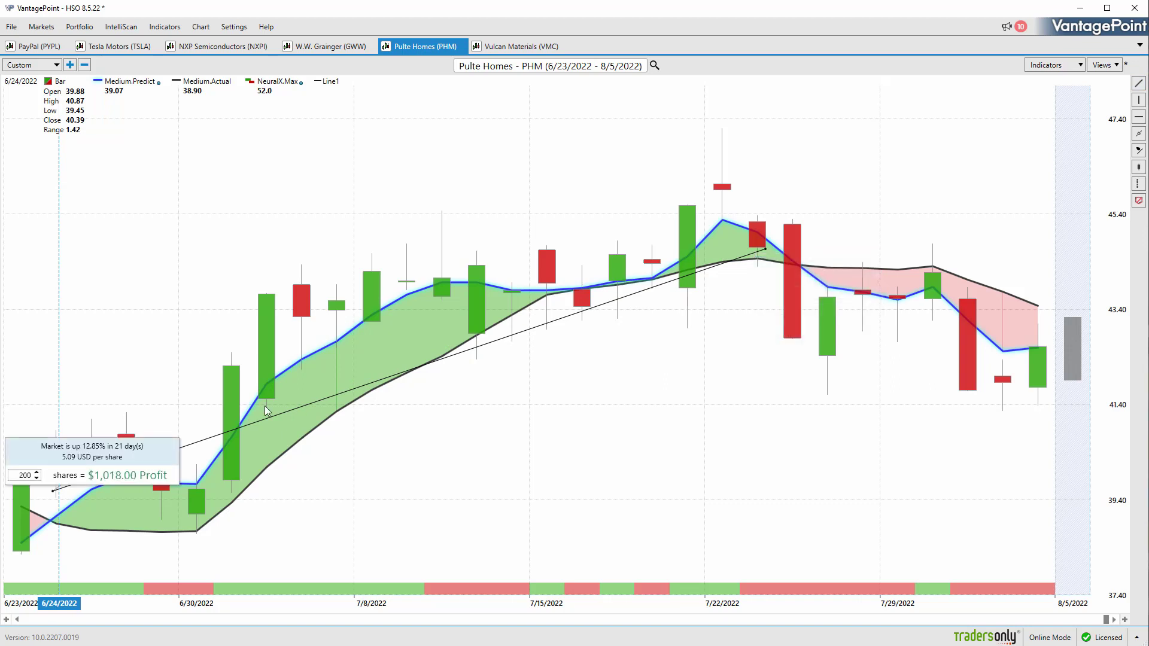
pyautogui.moveTo(108, 459); pyautogui.dragTo(287, 187)
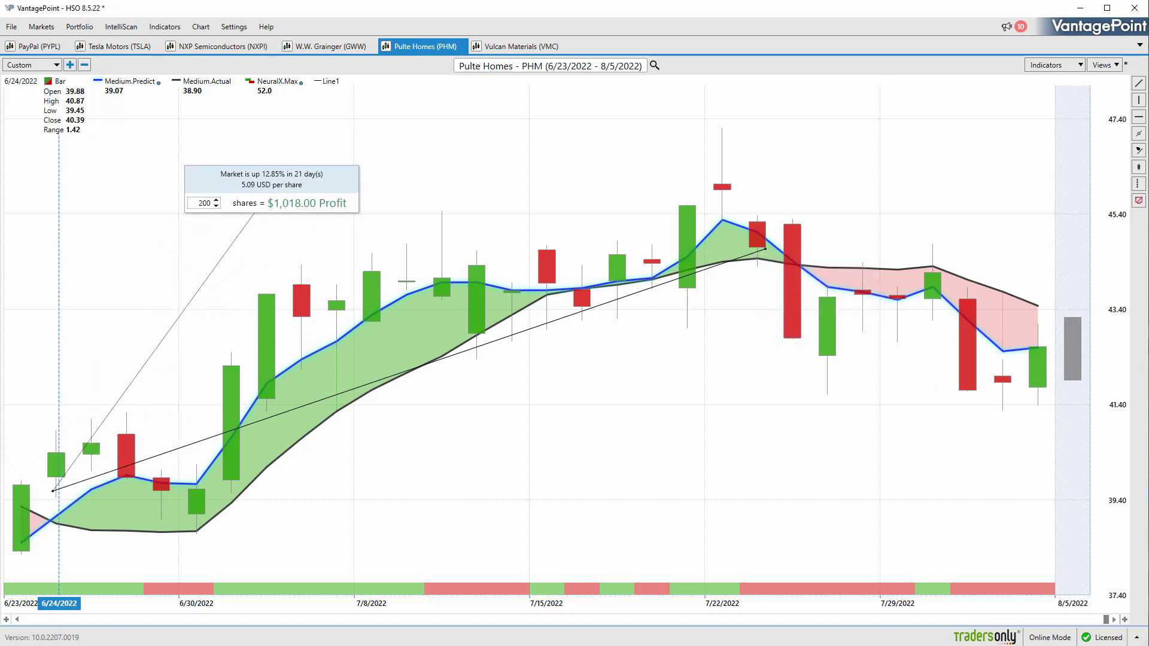
# - Check-mark the PayPal, Tesla, NXP and Grainger charts, circle Pulte Homes' 7/26 downward crossover, erase the marks, and delete the measurement line
pyautogui.moveTo(17, 61)
pyautogui.mouseDown()
pyautogui.moveTo(46, 70)
pyautogui.moveTo(71, 27)
pyautogui.mouseUp()
pyautogui.moveTo(106, 58)
pyautogui.mouseDown()
pyautogui.moveTo(127, 77)
pyautogui.moveTo(146, 41)
pyautogui.mouseUp()
pyautogui.moveTo(199, 63)
pyautogui.mouseDown()
pyautogui.moveTo(221, 82)
pyautogui.moveTo(256, 31)
pyautogui.mouseUp()
pyautogui.moveTo(318, 60)
pyautogui.mouseDown()
pyautogui.moveTo(335, 71)
pyautogui.moveTo(360, 22)
pyautogui.mouseUp()
pyautogui.moveTo(797, 250); pyautogui.dragTo(795, 246)
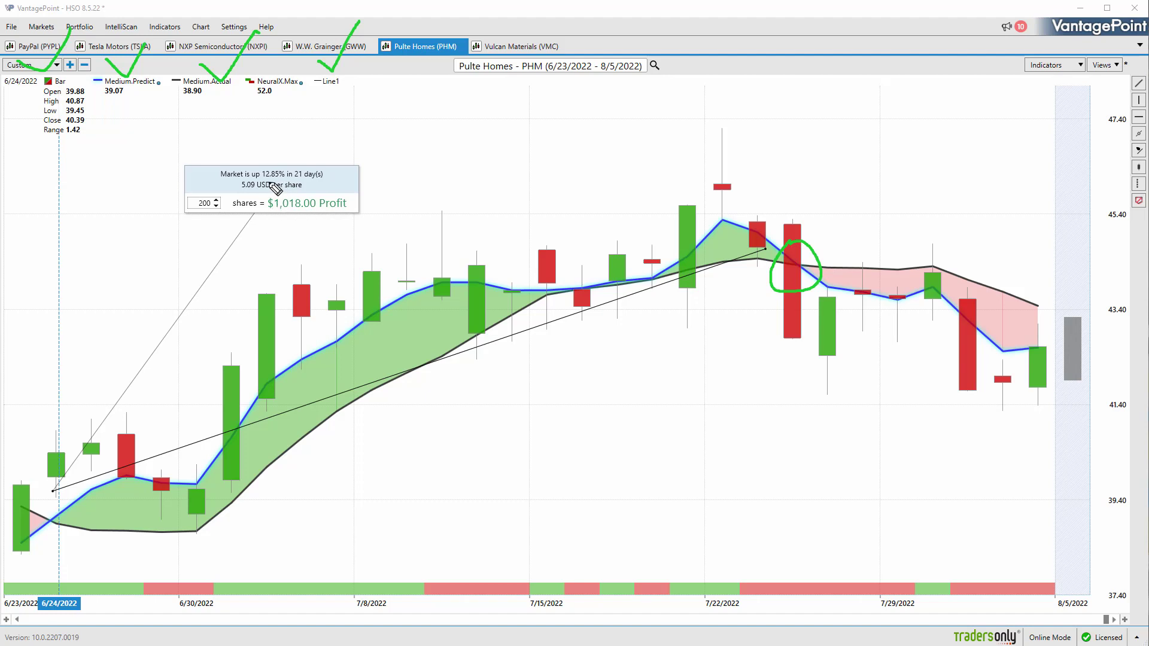
pyautogui.press('Escape')
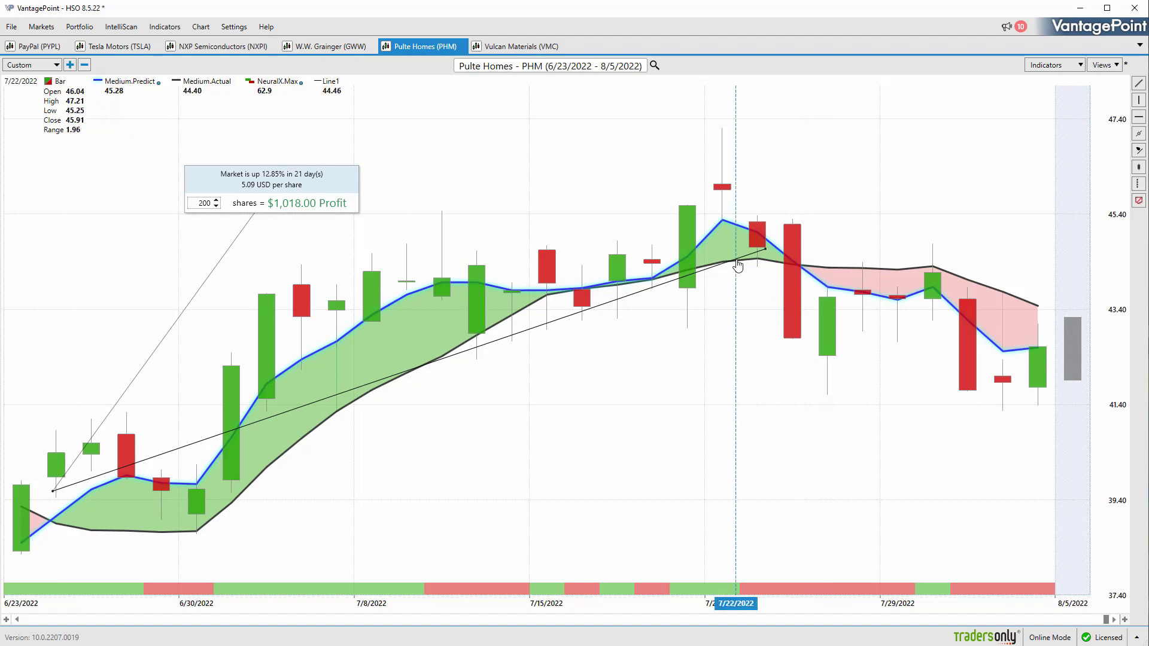
pyautogui.press('Delete')
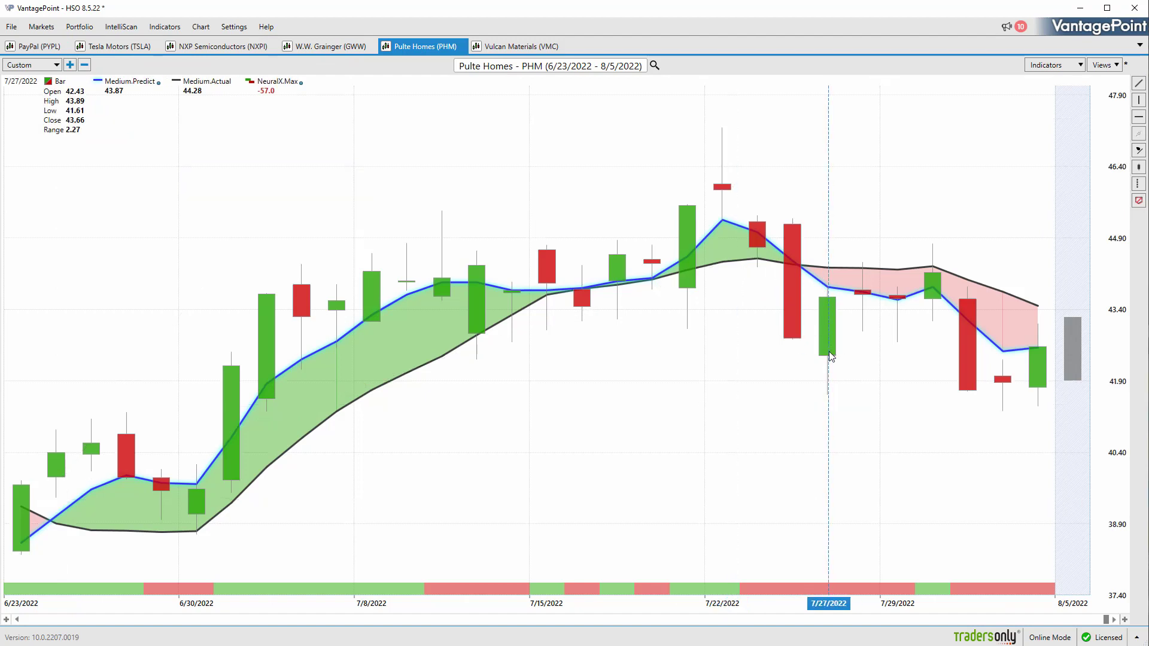
# - Measure Pulte Homes' drop from 8/1 to 8/4 in the predicted high and low view, delete the line, and return to the crossover view
pyautogui.press('F2')
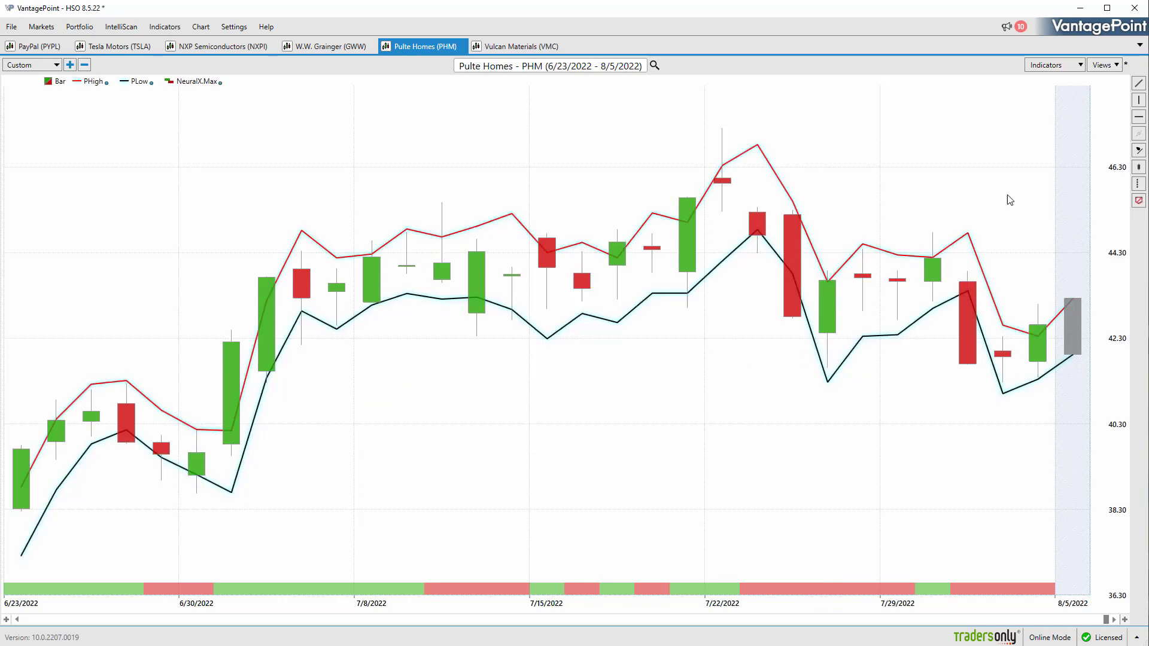
pyautogui.click(1136, 87)
pyautogui.moveTo(968, 291); pyautogui.dragTo(1038, 360)
pyautogui.rightClick(1017, 342)
pyautogui.click(1053, 347)
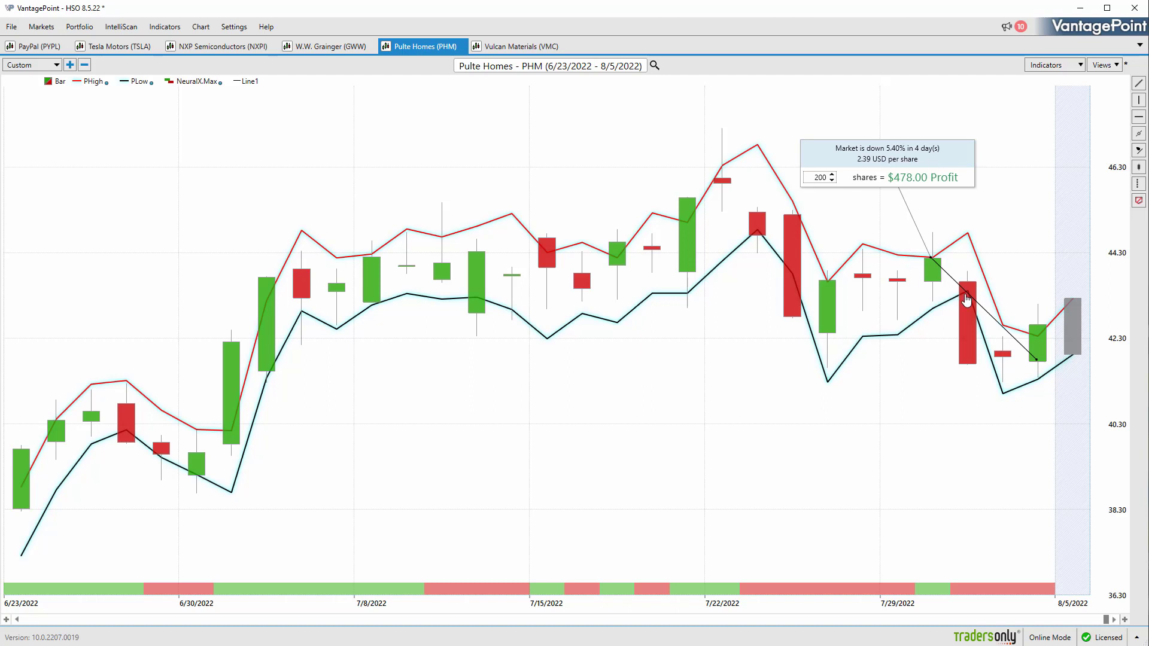
pyautogui.press('Delete')
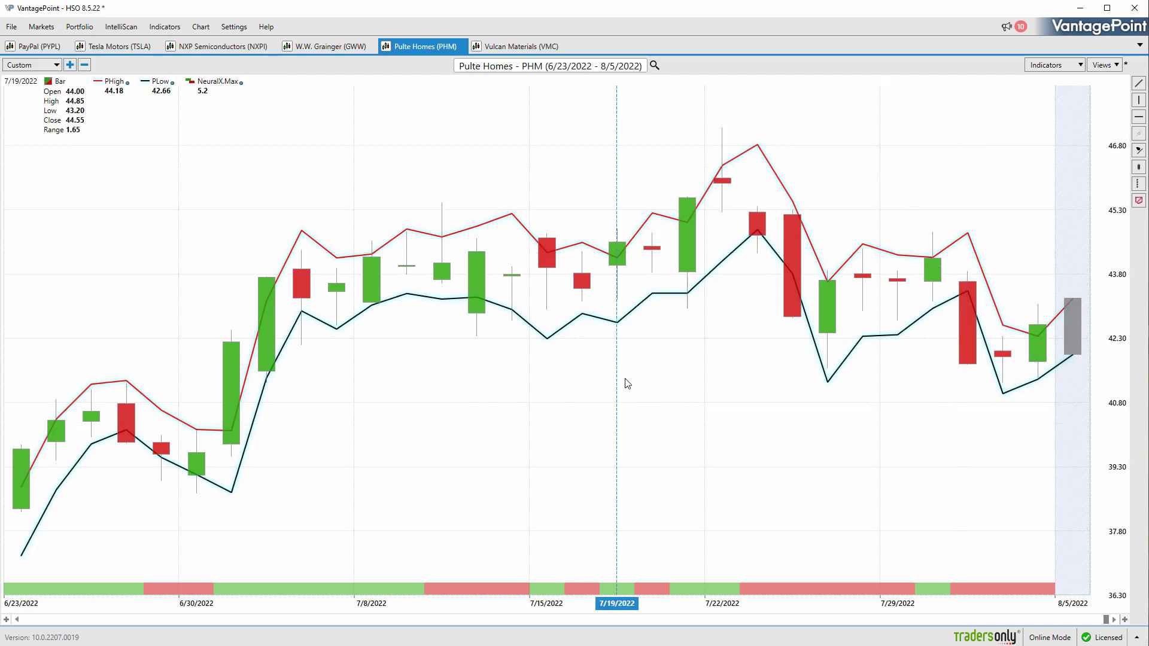
pyautogui.press('F2')
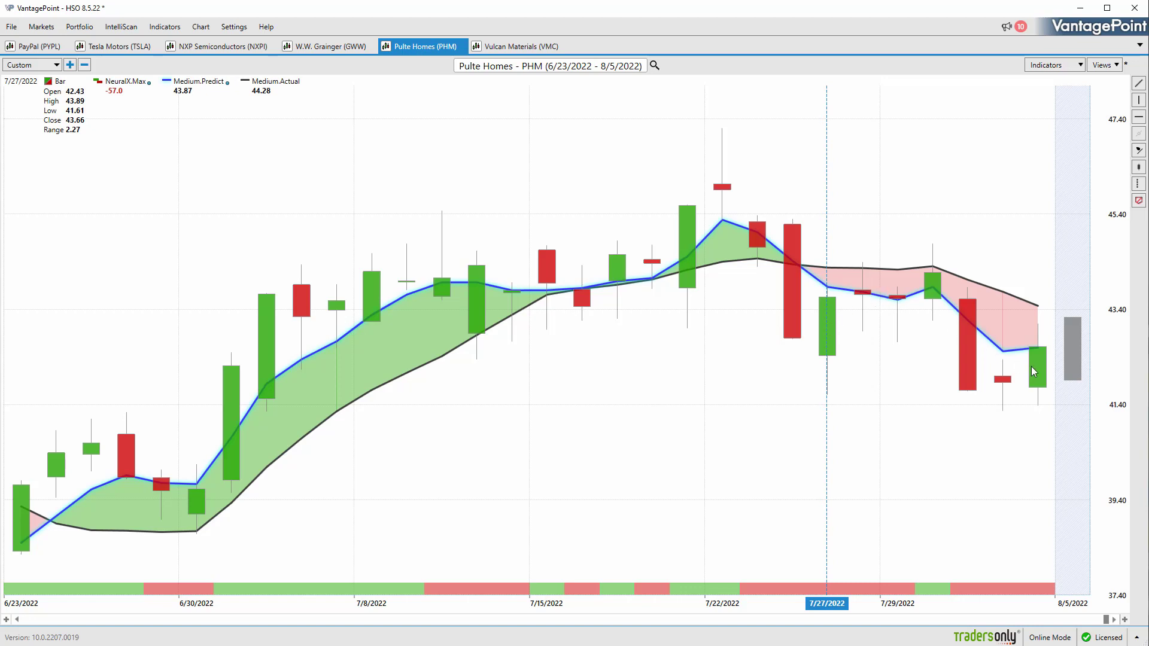
# - Open the Vulcan Materials (VMC) chart, circle the 7/7/2022 crossover with a rising arrow, and arrow the recent candles and the neural index
pyautogui.click(516, 48)
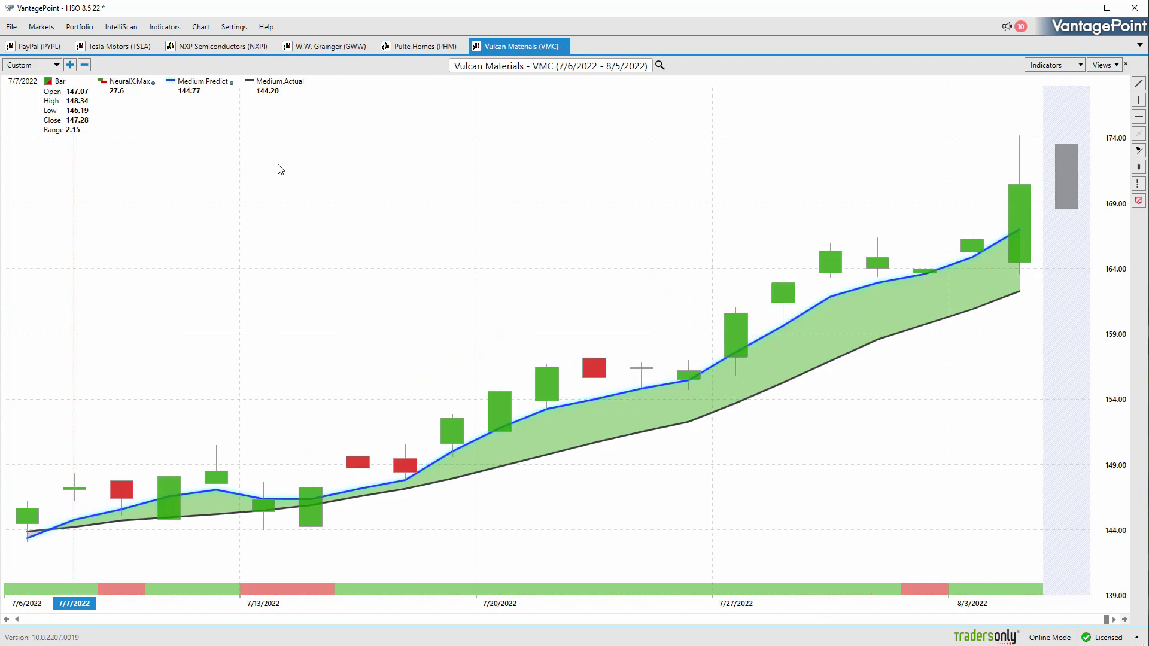
pyautogui.moveTo(63, 518)
pyautogui.mouseDown()
pyautogui.moveTo(84, 531)
pyautogui.moveTo(64, 496)
pyautogui.moveTo(174, 433)
pyautogui.moveTo(157, 462)
pyautogui.mouseUp()
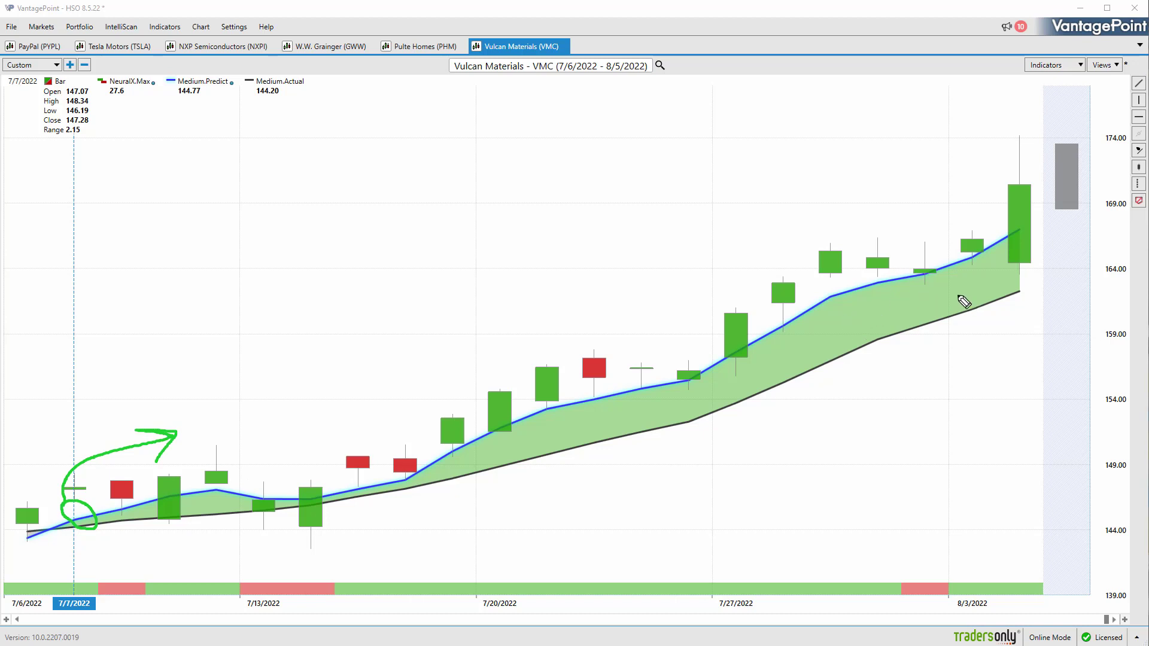
pyautogui.moveTo(695, 243); pyautogui.dragTo(809, 206)
pyautogui.moveTo(934, 211); pyautogui.dragTo(991, 180)
pyautogui.moveTo(946, 181)
pyautogui.mouseDown()
pyautogui.moveTo(991, 181)
pyautogui.moveTo(974, 219)
pyautogui.mouseUp()
pyautogui.moveTo(704, 518)
pyautogui.mouseDown()
pyautogui.moveTo(891, 527)
pyautogui.moveTo(876, 569)
pyautogui.mouseUp()
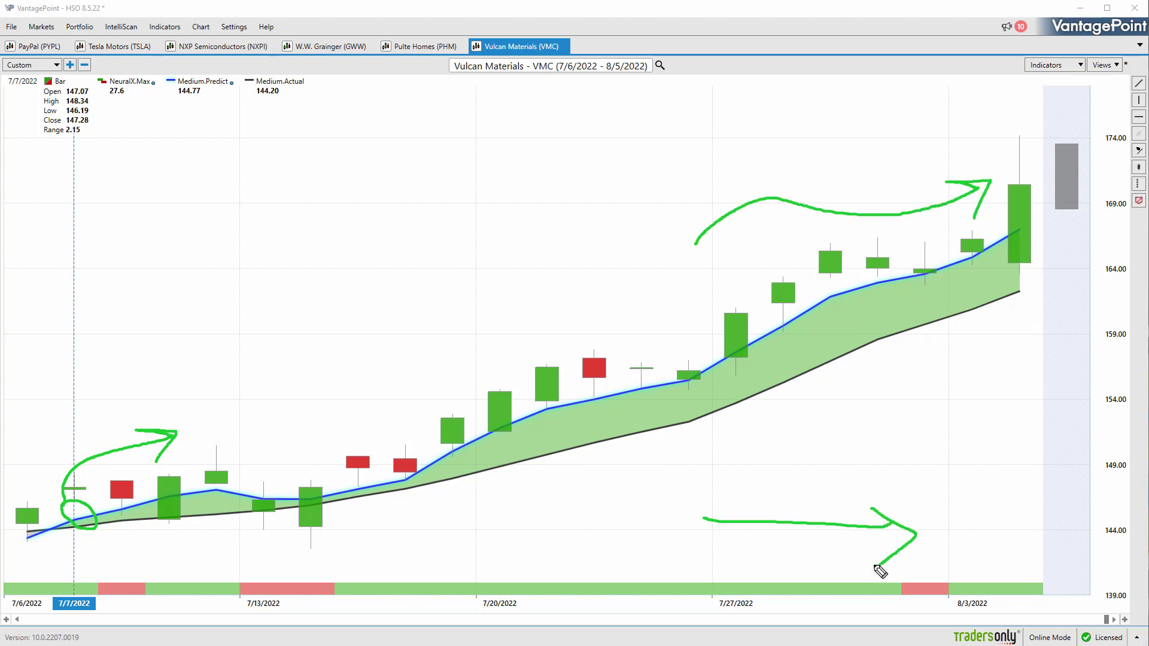
# - Draw short strokes below the 8/1 and 8/2 candles, extend the neural index arrows, circle the last candle's high, and erase the marks
pyautogui.moveTo(866, 304); pyautogui.dragTo(866, 332)
pyautogui.moveTo(889, 292)
pyautogui.mouseDown()
pyautogui.moveTo(889, 314)
pyautogui.moveTo(936, 323)
pyautogui.mouseUp()
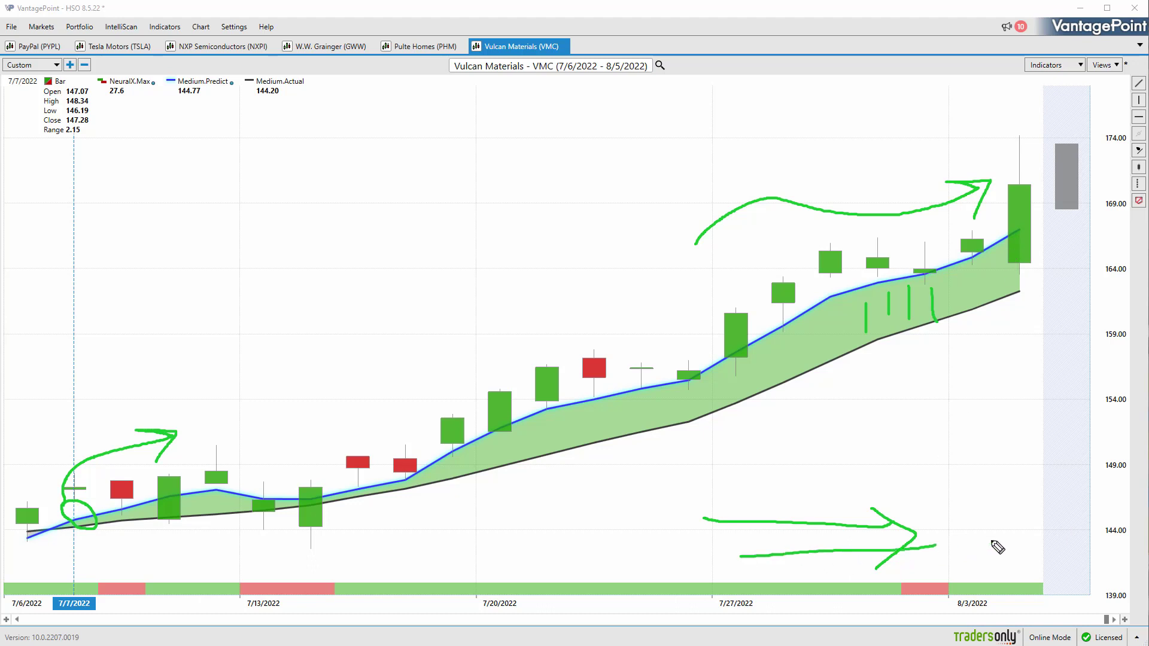
pyautogui.moveTo(971, 525)
pyautogui.mouseDown()
pyautogui.moveTo(988, 555)
pyautogui.moveTo(937, 570)
pyautogui.moveTo(990, 559)
pyautogui.moveTo(1000, 569)
pyautogui.moveTo(991, 578)
pyautogui.mouseUp()
pyautogui.moveTo(1008, 134)
pyautogui.mouseDown()
pyautogui.moveTo(1048, 143)
pyautogui.moveTo(1024, 128)
pyautogui.mouseUp()
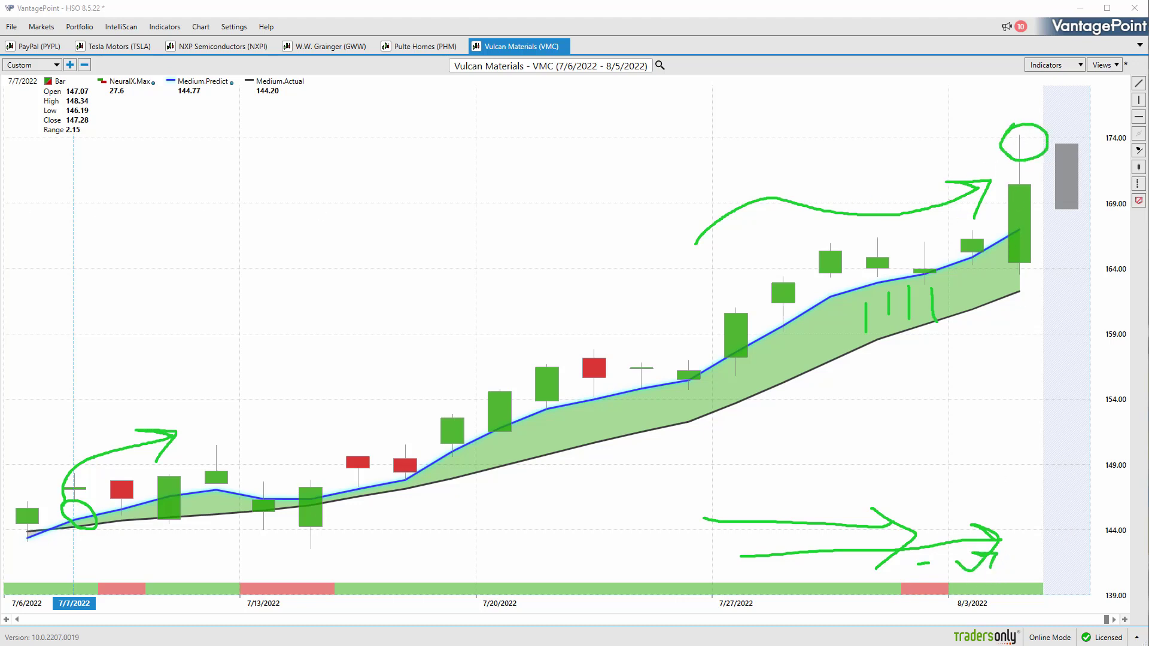
pyautogui.press('Escape')
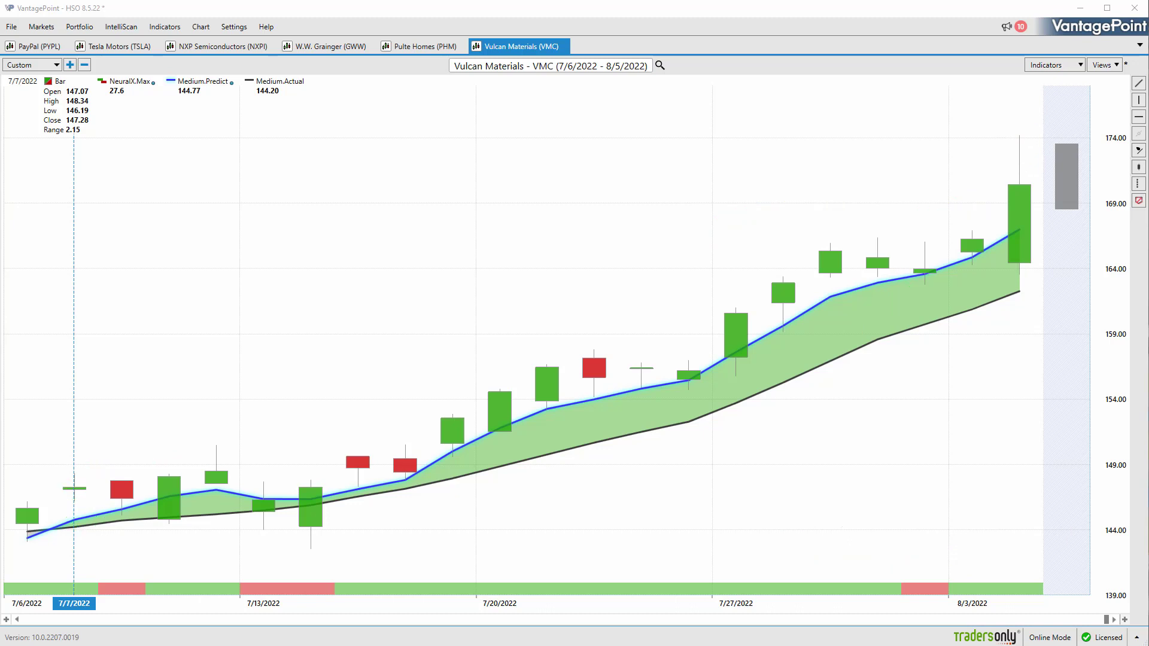
# - Measure Vulcan Materials' gain from the 7/7 crossover to the latest candle with a 200-share profit callout above the candles
pyautogui.click(1139, 83)
pyautogui.moveTo(1022, 187)
pyautogui.mouseDown()
pyautogui.moveTo(665, 363)
pyautogui.moveTo(122, 517)
pyautogui.moveTo(81, 498)
pyautogui.moveTo(89, 493)
pyautogui.mouseUp()
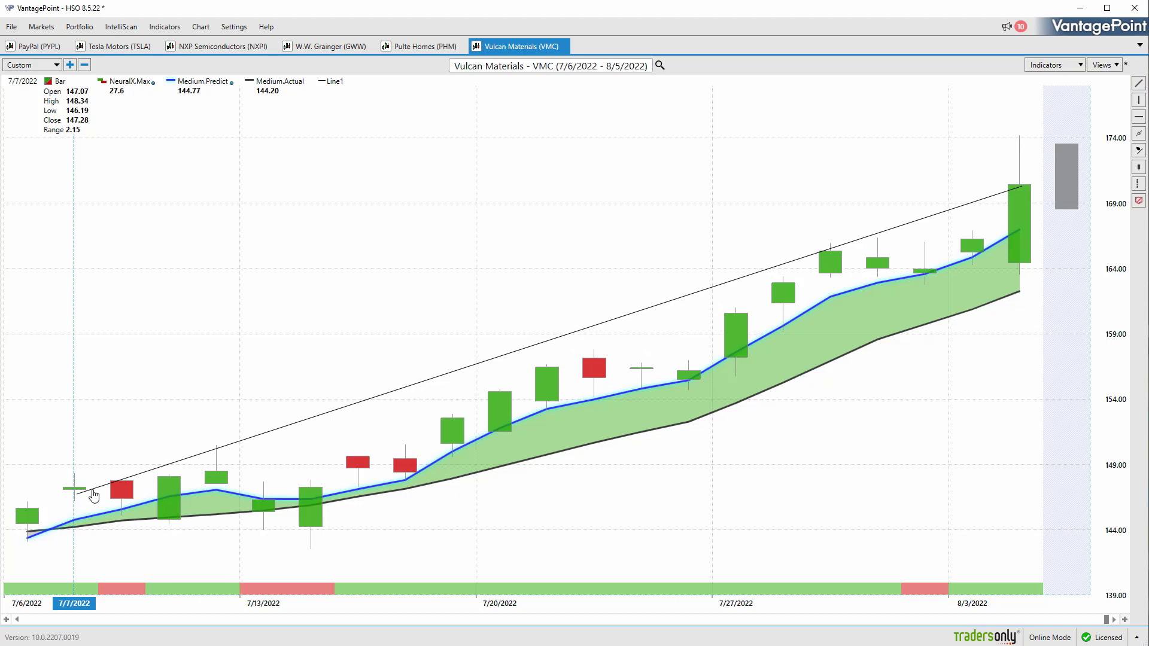
pyautogui.rightClick(91, 492)
pyautogui.click(144, 499)
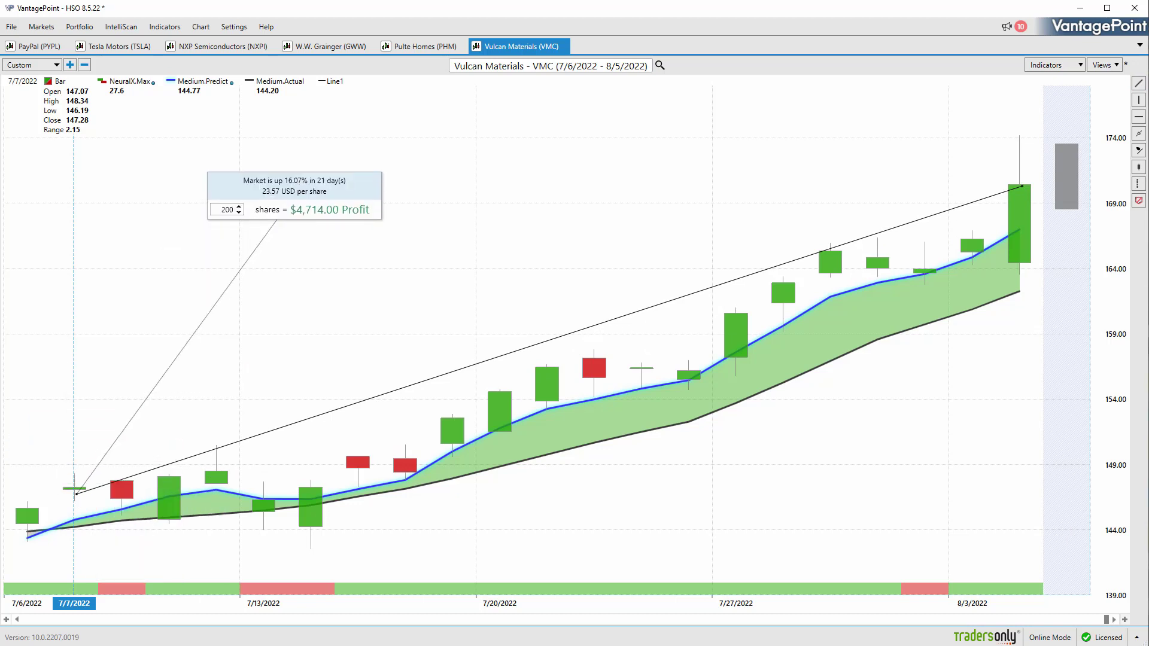
# - Check-mark PayPal and Tesla, cross out Pulte Homes, circle Vulcan's profit callout and the 7/29 area with a rising arrow, and erase the marks
pyautogui.moveTo(18, 64); pyautogui.dragTo(73, 21)
pyautogui.moveTo(97, 58)
pyautogui.mouseDown()
pyautogui.moveTo(473, 98)
pyautogui.moveTo(468, 124)
pyautogui.mouseUp()
pyautogui.moveTo(257, 148)
pyautogui.mouseDown()
pyautogui.moveTo(376, 151)
pyautogui.moveTo(207, 199)
pyautogui.moveTo(280, 159)
pyautogui.mouseUp()
pyautogui.moveTo(784, 295)
pyautogui.mouseDown()
pyautogui.moveTo(838, 268)
pyautogui.moveTo(925, 178)
pyautogui.moveTo(928, 215)
pyautogui.mouseUp()
pyautogui.moveTo(398, 19); pyautogui.dragTo(442, 60)
pyautogui.moveTo(434, 18); pyautogui.dragTo(395, 62)
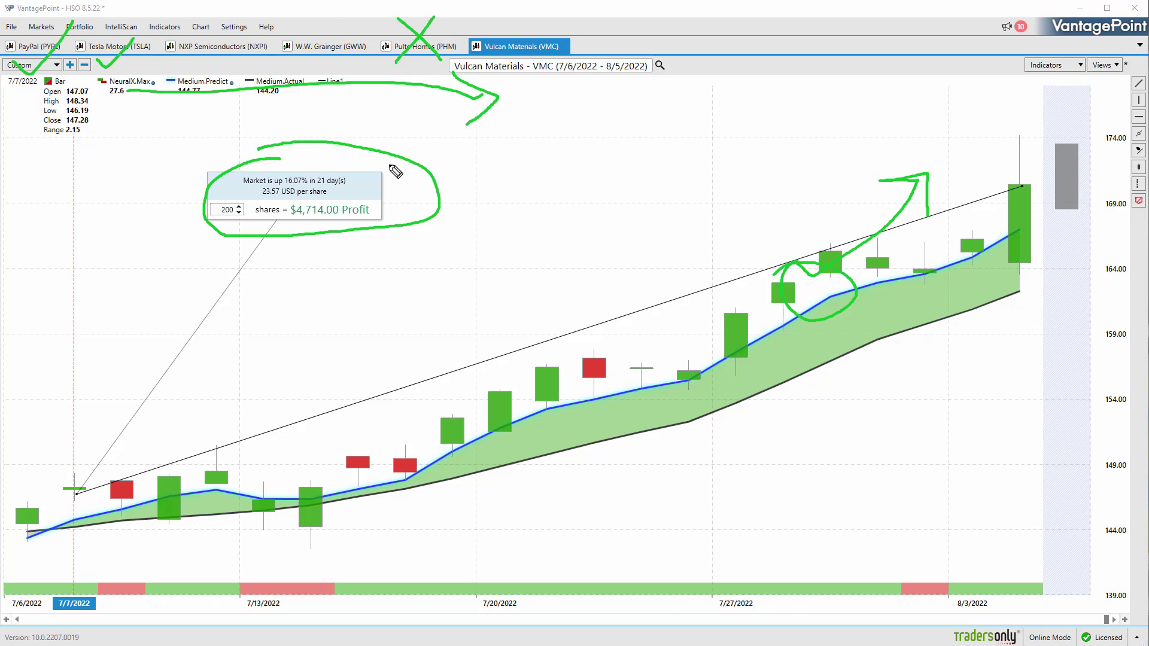
pyautogui.moveTo(282, 189); pyautogui.dragTo(309, 187)
pyautogui.press('Escape')
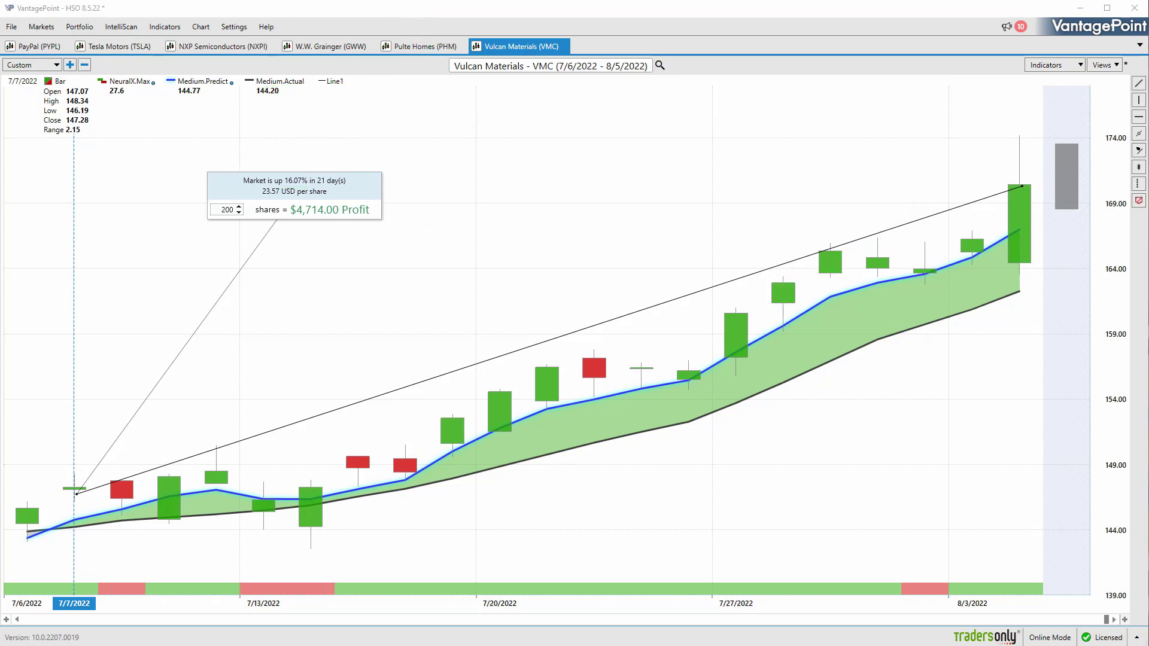
# - Delete Vulcan's measurement line, switch to the predicted high and low view, and draw an arrow to the predicted low at 8/4
pyautogui.click(403, 388)
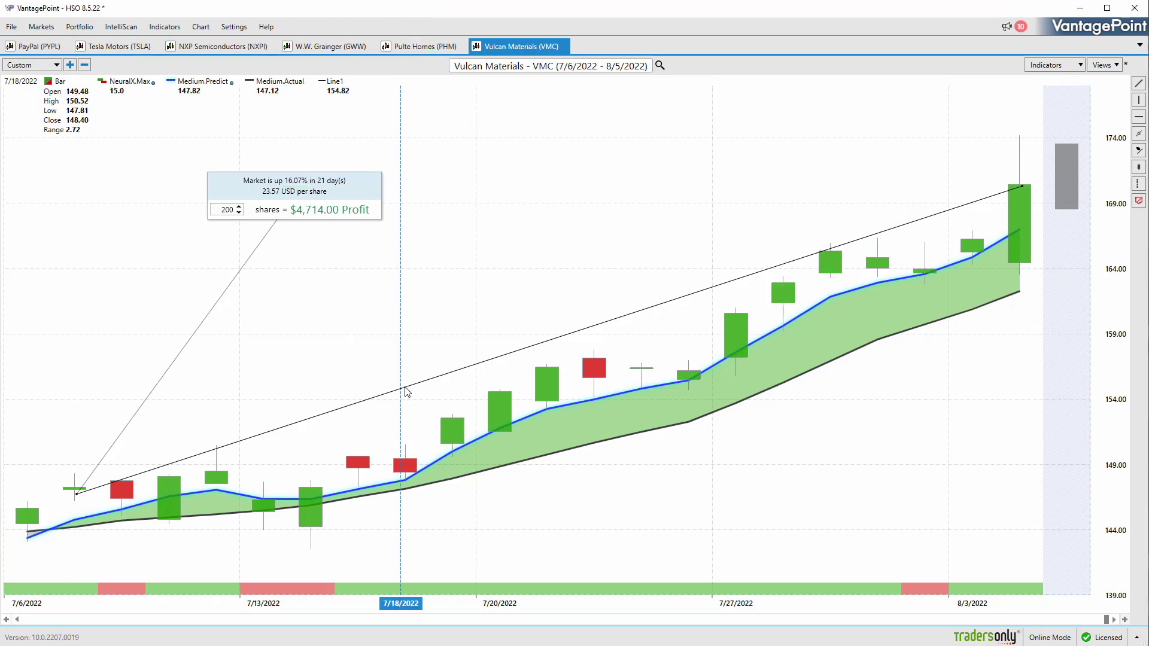
pyautogui.press('Delete')
pyautogui.press('F3')
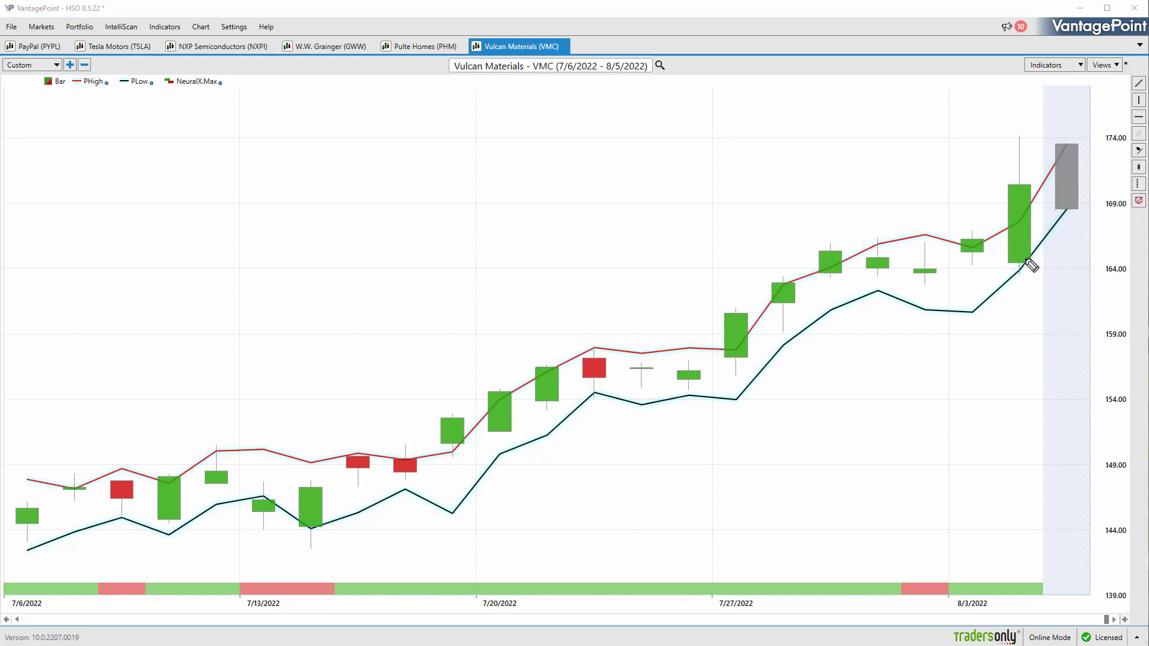
pyautogui.moveTo(1023, 278)
pyautogui.mouseDown()
pyautogui.moveTo(1061, 295)
pyautogui.moveTo(1075, 350)
pyautogui.mouseUp()
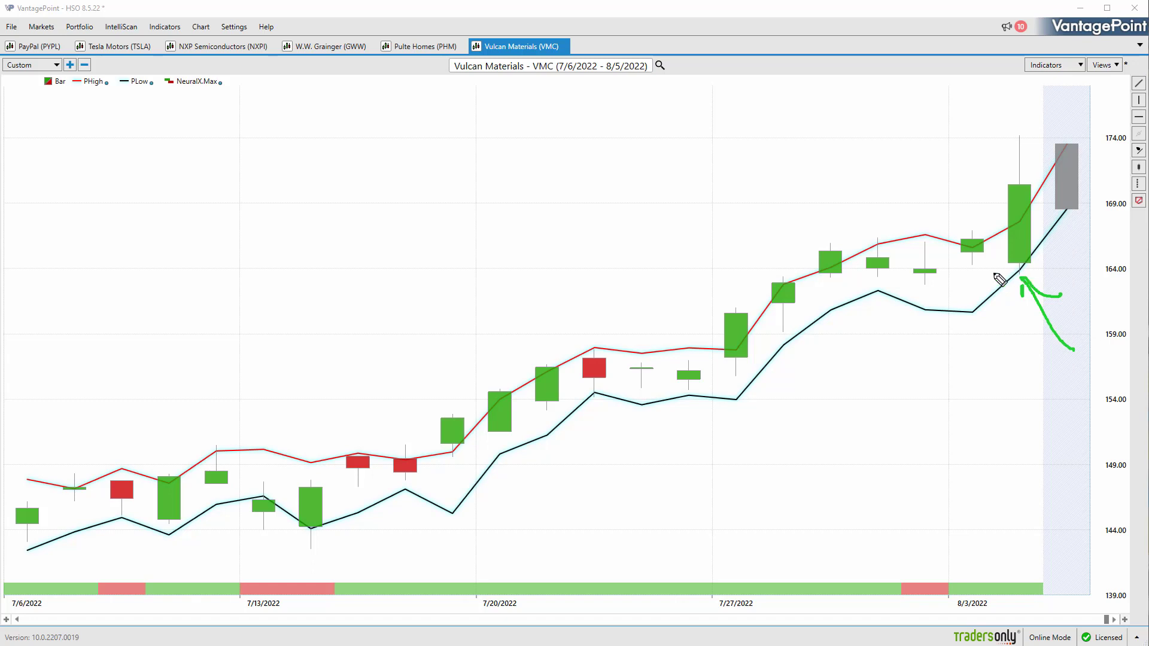
# - Circle the predicted lows at 8/1, 8/2 and 8/3, draw arrows to the 8/4 candle's low and high, and erase the marks
pyautogui.moveTo(873, 290); pyautogui.dragTo(916, 308)
pyautogui.moveTo(975, 307); pyautogui.dragTo(964, 312)
pyautogui.moveTo(872, 277)
pyautogui.mouseDown()
pyautogui.moveTo(1007, 270)
pyautogui.moveTo(997, 281)
pyautogui.mouseUp()
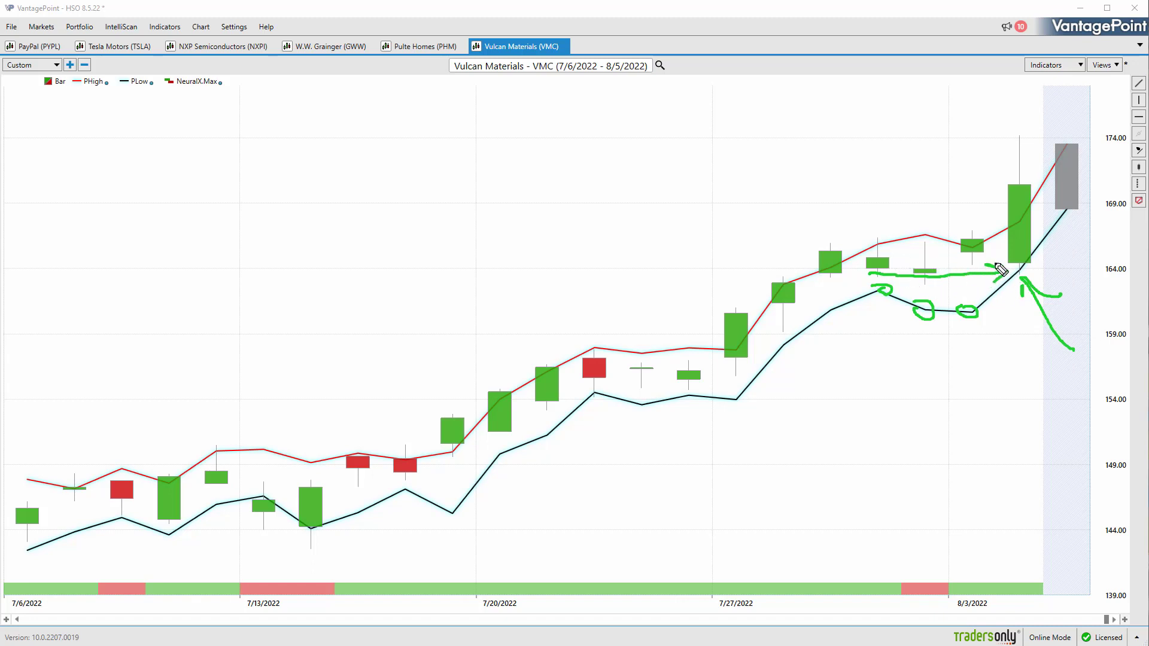
pyautogui.moveTo(935, 201); pyautogui.dragTo(1015, 176)
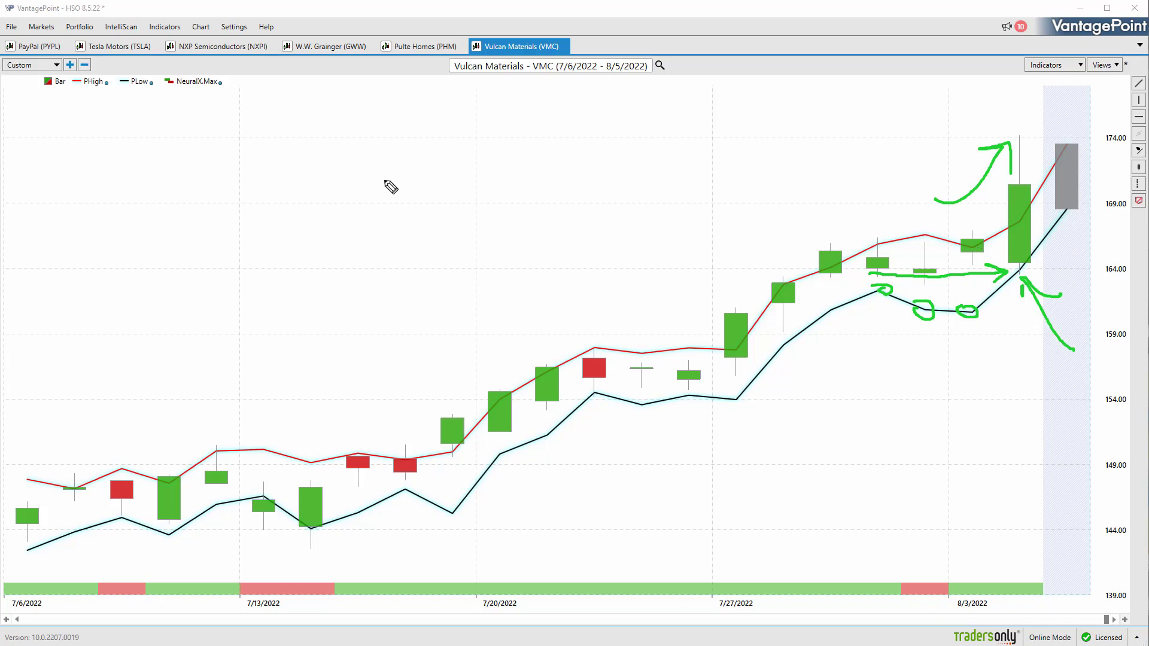
pyautogui.press('Escape')
# - Switch Vulcan Materials back to the medium-term predicted crossover view and measure the 200-share gain from 7/7 to the 8/4 candle
pyautogui.click(403, 196)
pyautogui.scroll(-1, 405, 192)
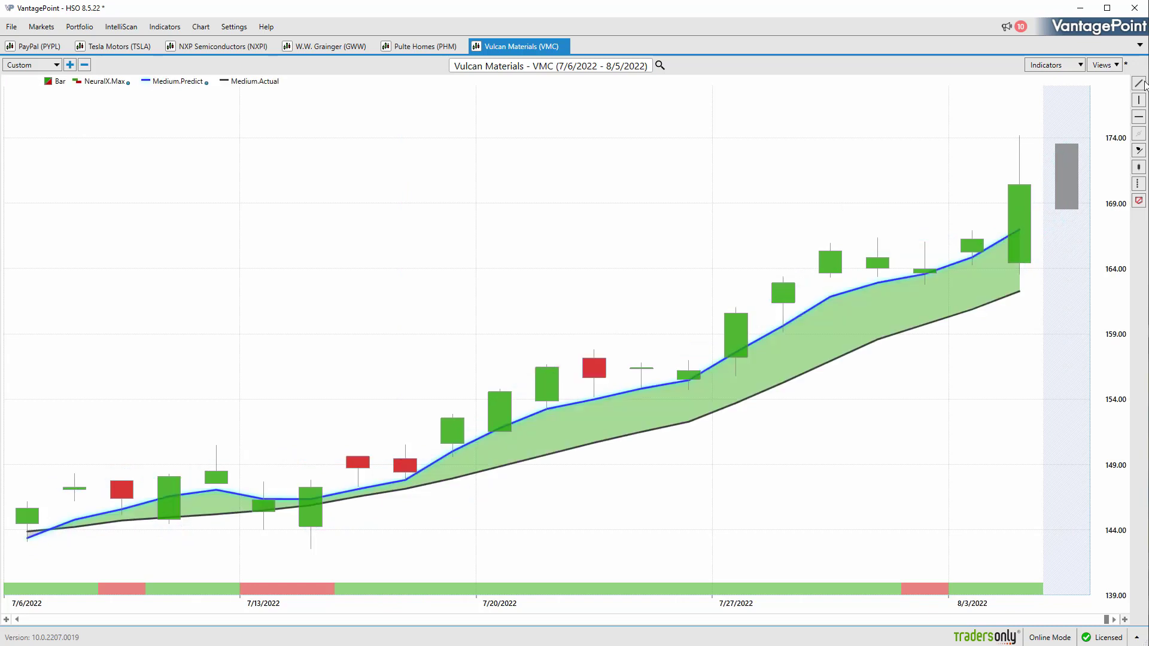
pyautogui.moveTo(1017, 185)
pyautogui.mouseDown()
pyautogui.moveTo(949, 226)
pyautogui.moveTo(90, 488)
pyautogui.moveTo(176, 305)
pyautogui.moveTo(238, 291)
pyautogui.mouseUp()
pyautogui.rightClick(103, 479)
pyautogui.click(128, 490)
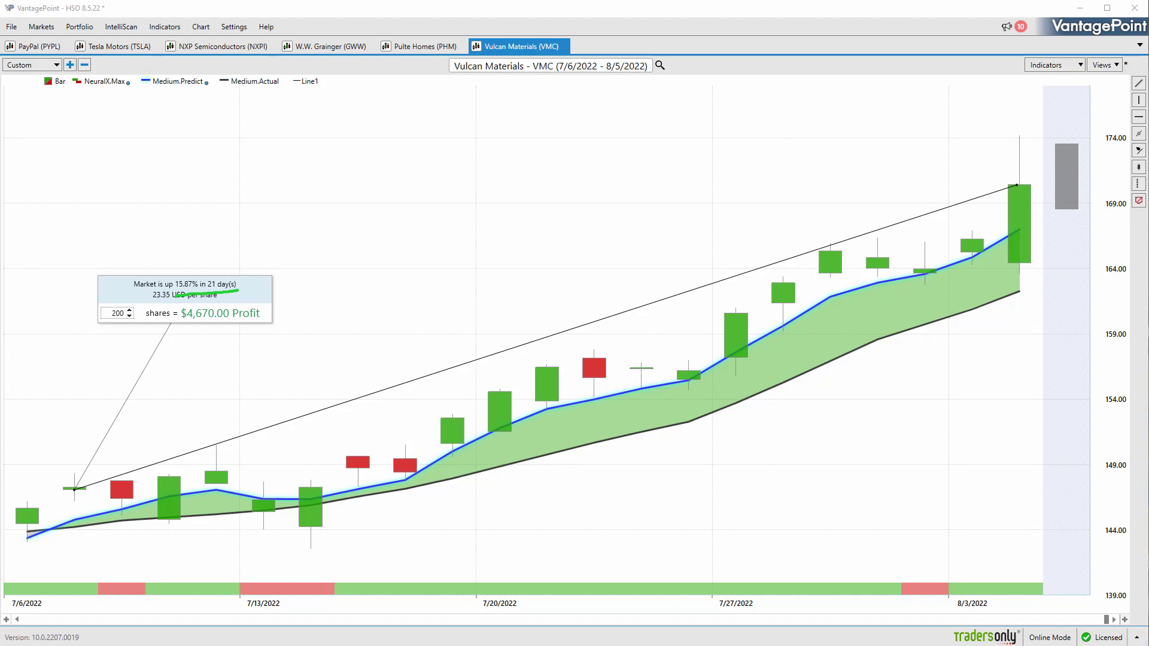
# - Check-mark PayPal, Tesla and NXP Semiconductors, mark Pulte Homes, and erase all the freehand marks
pyautogui.moveTo(24, 67)
pyautogui.mouseDown()
pyautogui.moveTo(30, 78)
pyautogui.moveTo(58, 26)
pyautogui.moveTo(107, 67)
pyautogui.moveTo(137, 27)
pyautogui.mouseUp()
pyautogui.moveTo(202, 59); pyautogui.dragTo(254, 27)
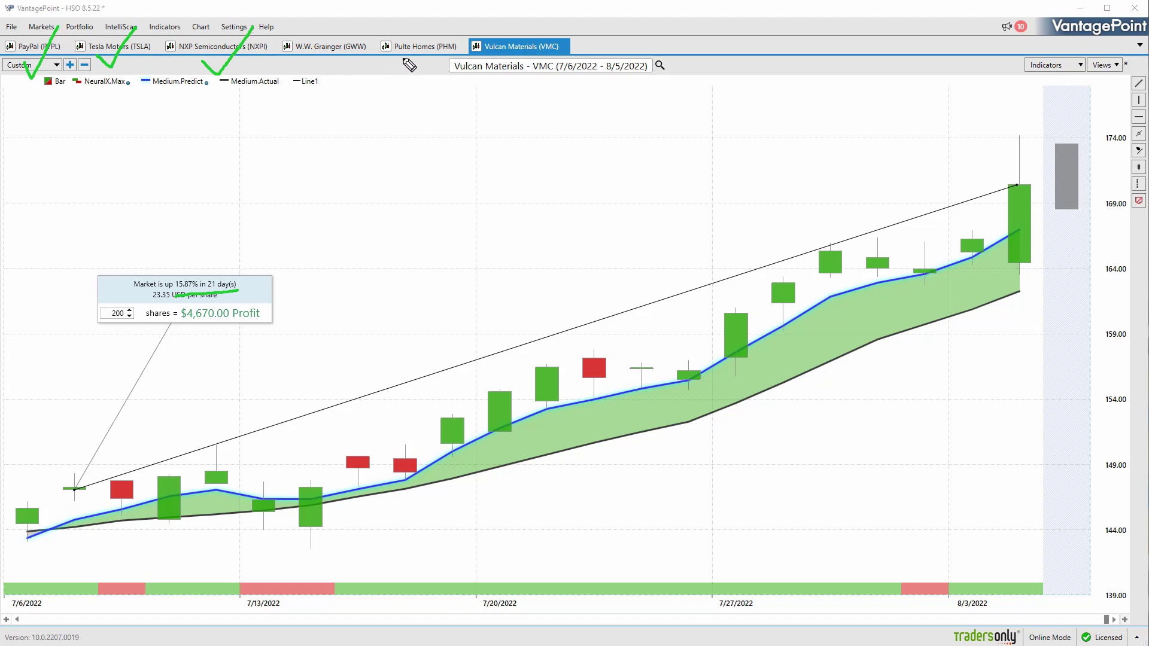
pyautogui.moveTo(405, 41)
pyautogui.mouseDown()
pyautogui.moveTo(421, 52)
pyautogui.moveTo(441, 20)
pyautogui.mouseUp()
pyautogui.press('Escape')
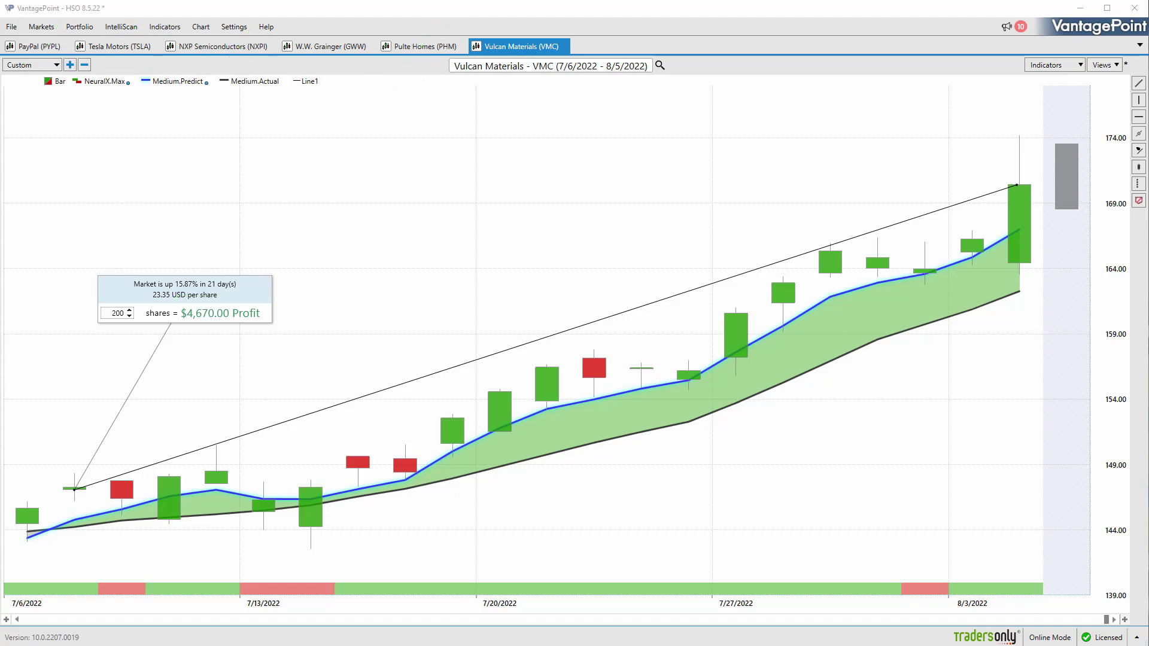